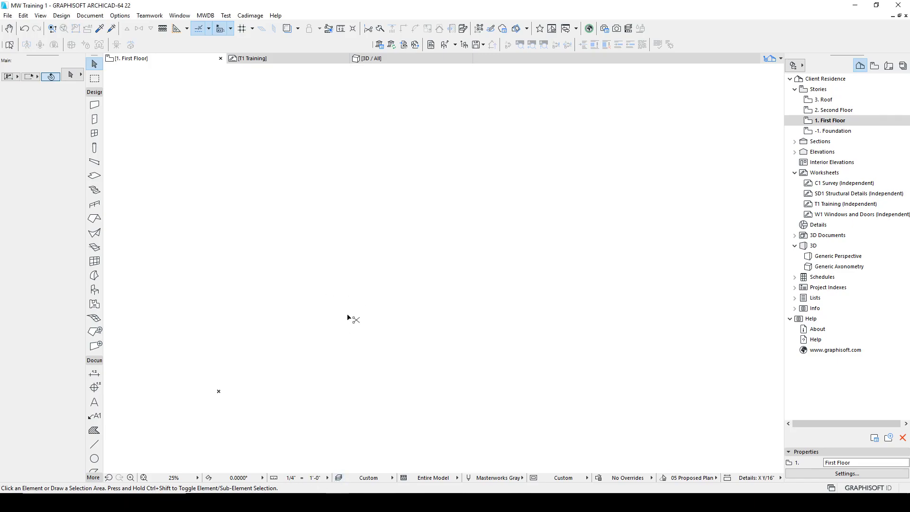
Step: Paste the dimensioned plate drawing as an image and place it in the first floor plan
key(ctrl+v)
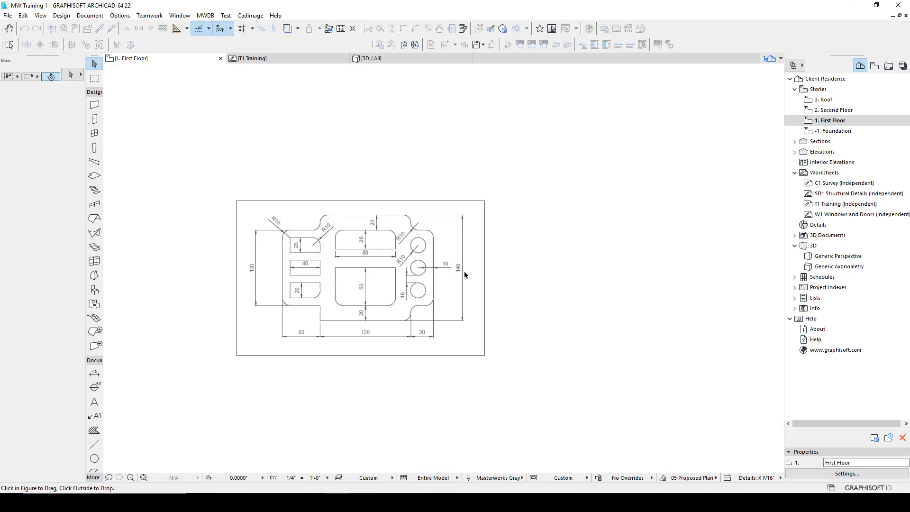
click(506, 188)
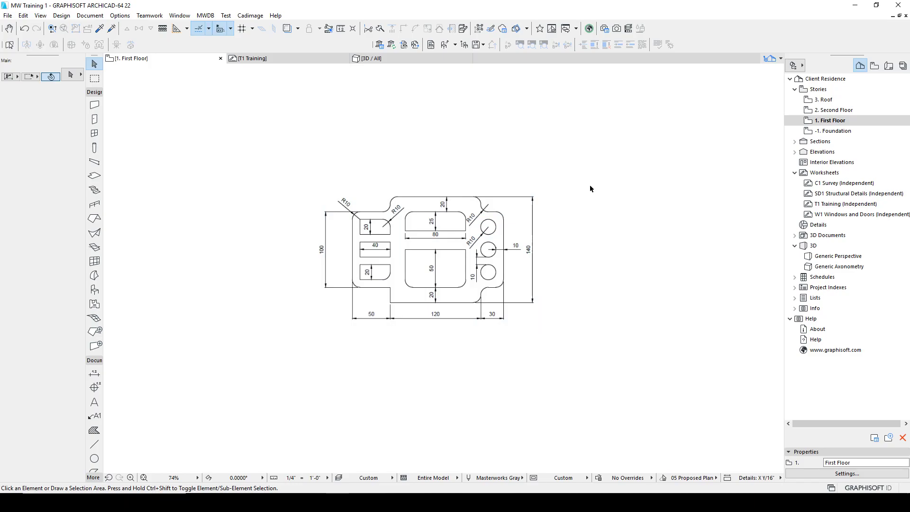
Step: Select the pasted drawing image and start resizing it with the ratio defined graphically
click(483, 207)
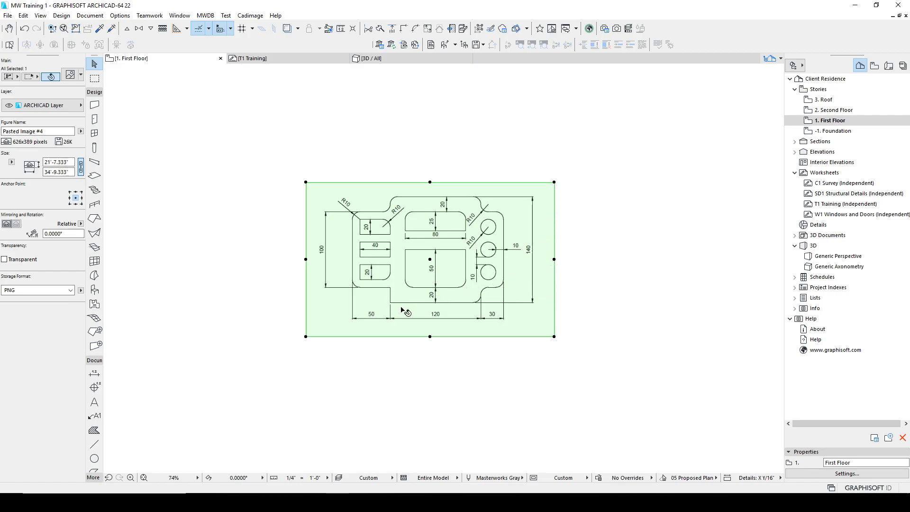
scroll(386, 285, up, 2)
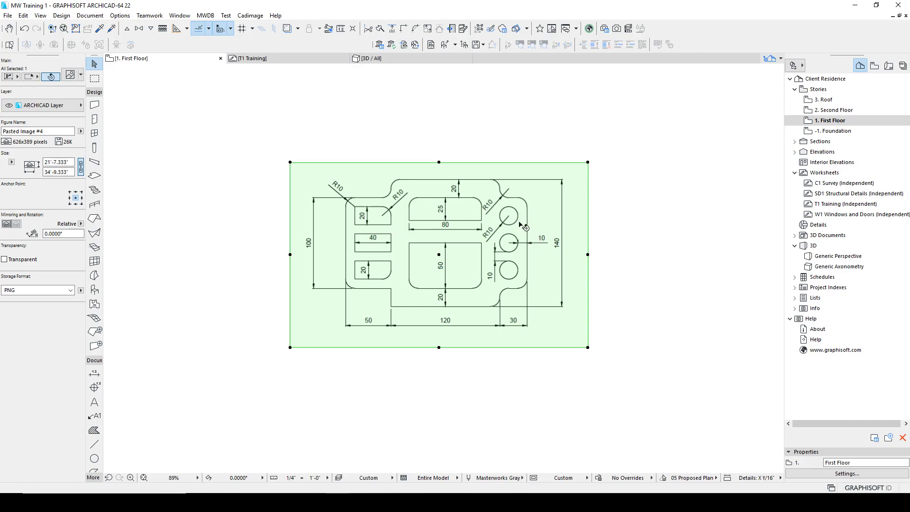
scroll(496, 205, up, 5)
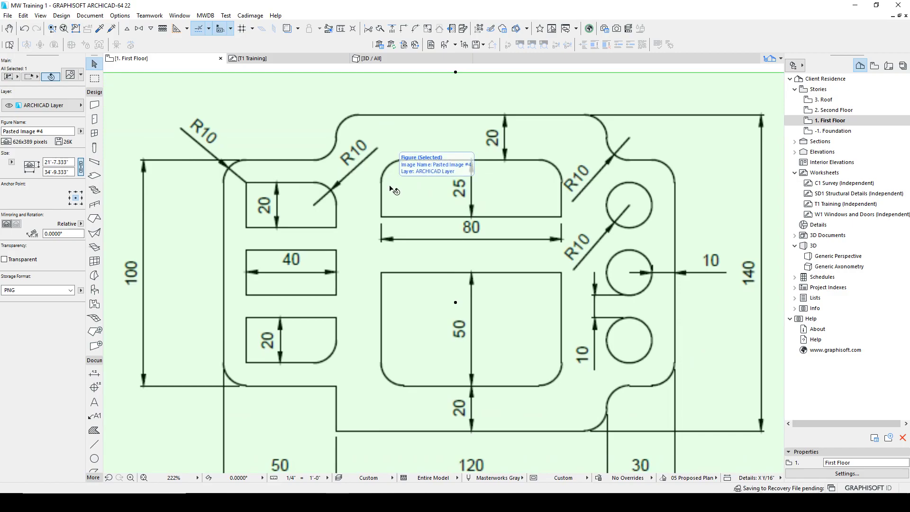
key(ctrl+k)
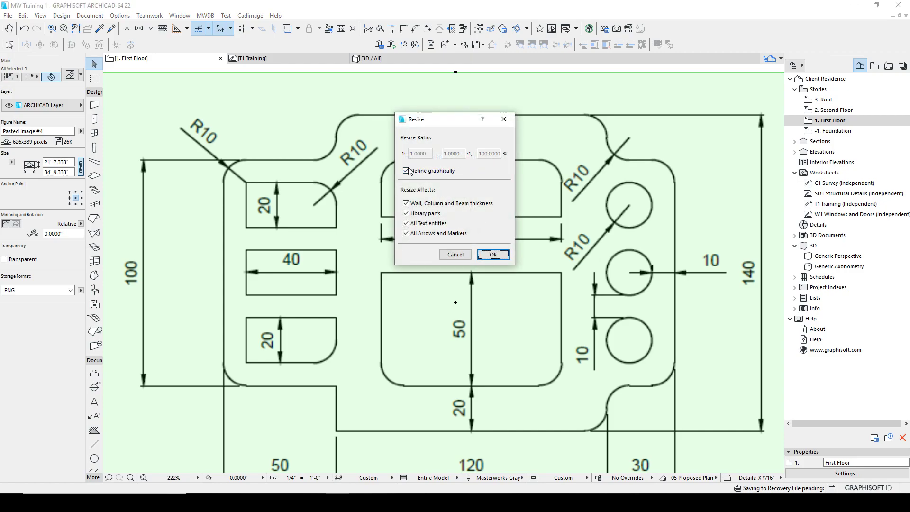
click(487, 254)
scroll(344, 432, up, 2)
scroll(349, 430, down, 3)
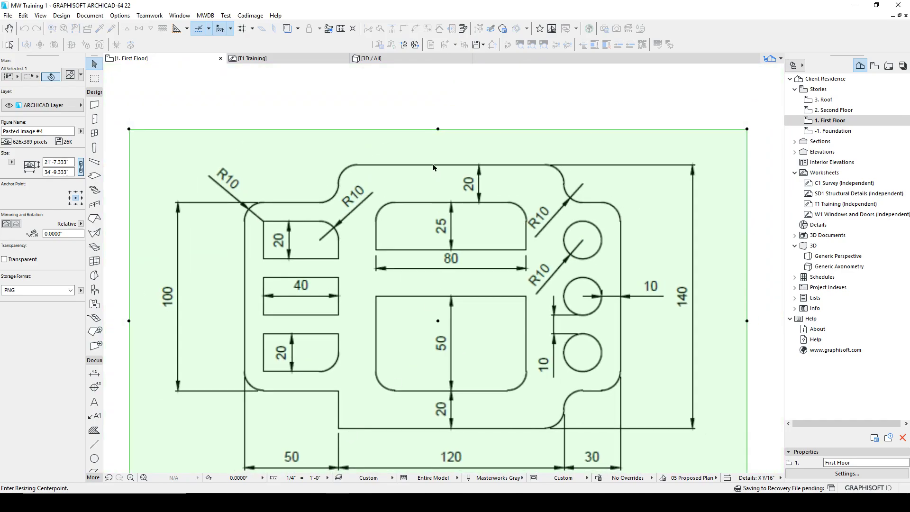
scroll(434, 174, up, 10)
scroll(420, 199, down, 4)
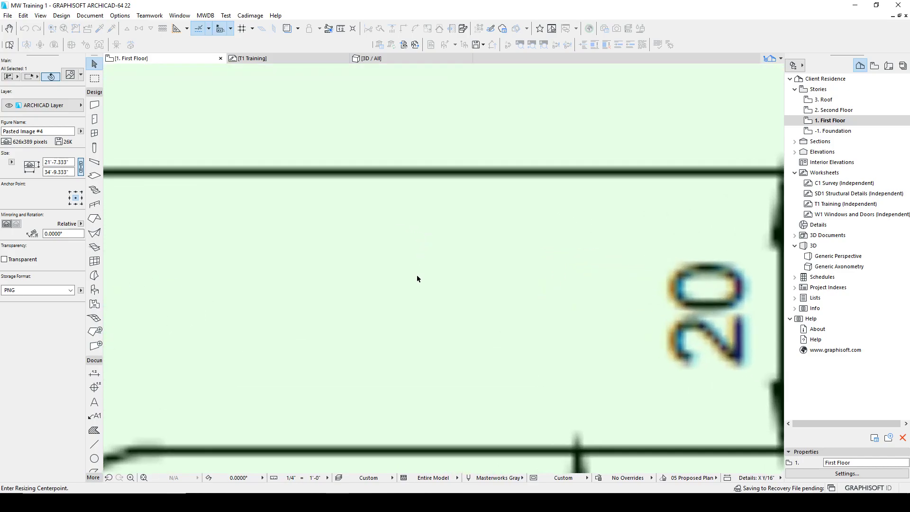
scroll(417, 277, down, 3)
scroll(422, 275, up, 2)
scroll(422, 277, down, 5)
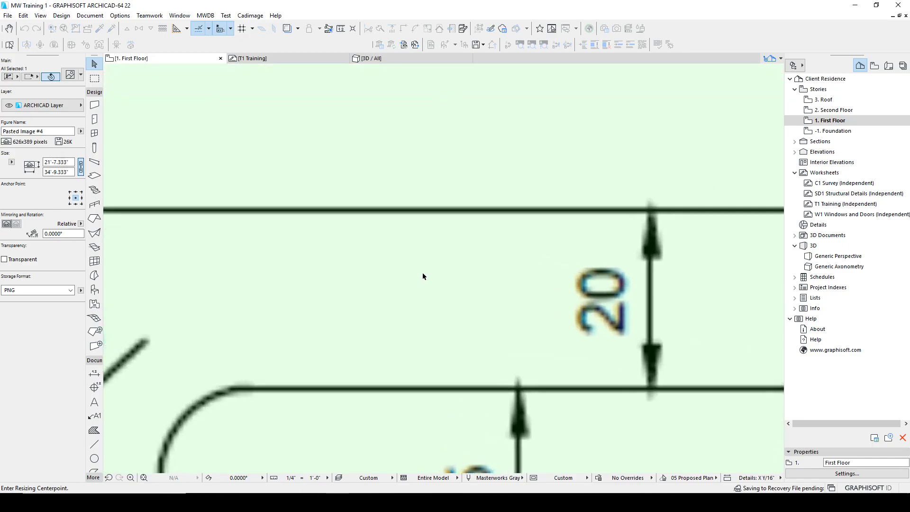
scroll(422, 317, down, 5)
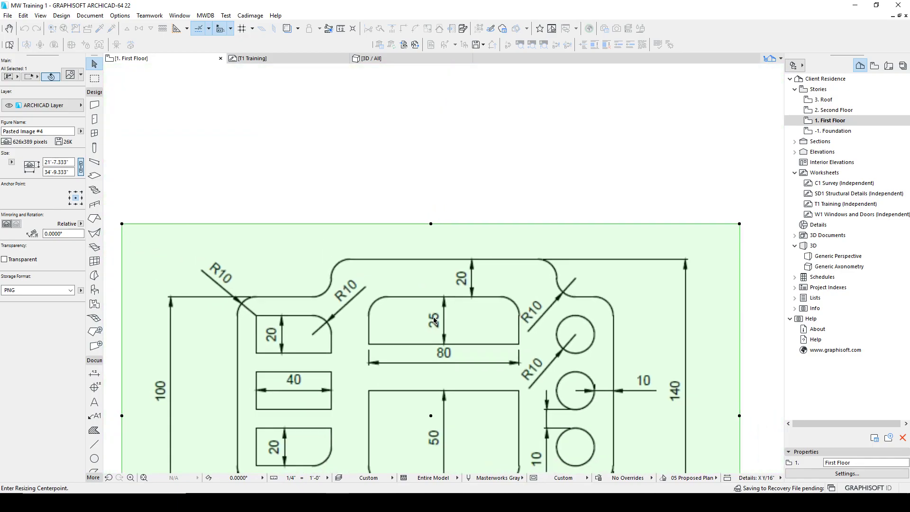
scroll(440, 323, up, 6)
scroll(439, 318, down, 6)
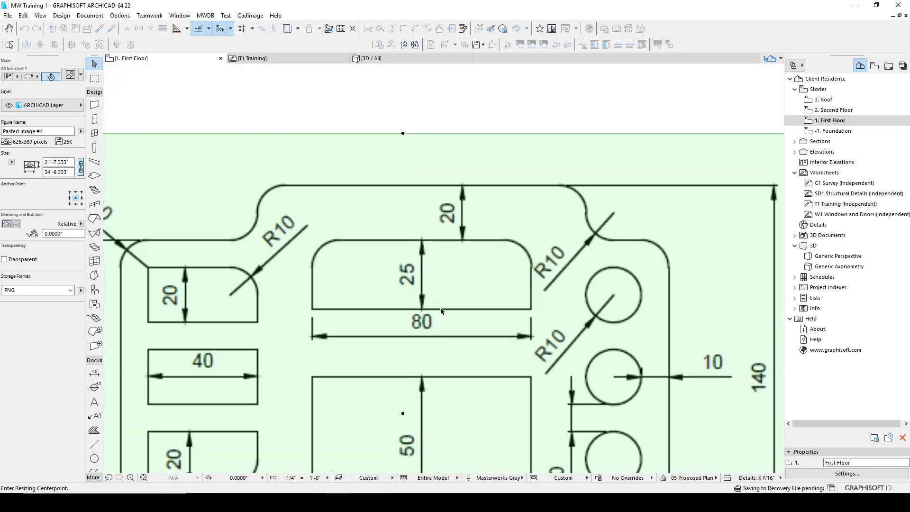
scroll(445, 310, up, 5)
scroll(444, 311, down, 3)
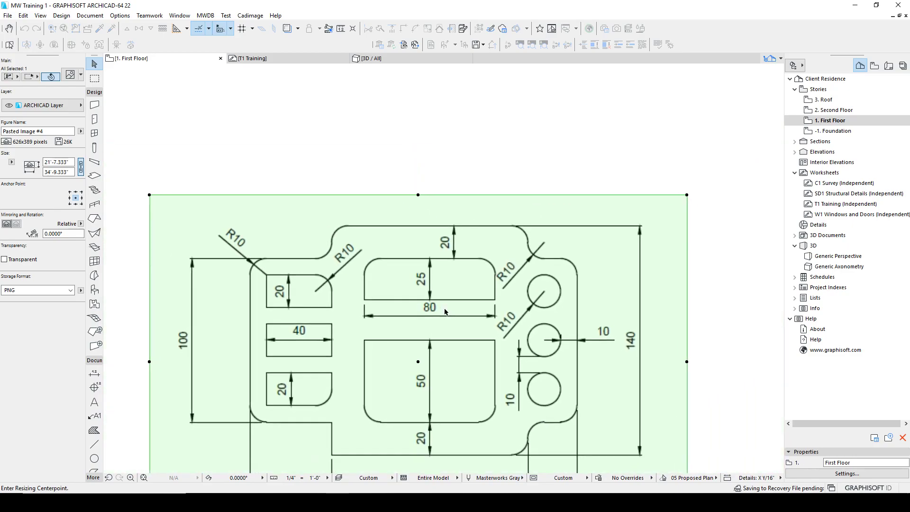
mouse_move(445, 311)
middle_down()
mouse_move(579, 301)
mouse_move(382, 273)
mouse_move(513, 288)
mouse_move(492, 277)
mouse_move(380, 268)
mouse_move(490, 287)
middle_up()
scroll(457, 254, up, 5)
scroll(425, 257, down, 5)
scroll(288, 283, up, 4)
scroll(280, 276, down, 5)
scroll(575, 287, up, 4)
scroll(582, 309, down, 5)
scroll(446, 297, up, 4)
scroll(356, 285, down, 4)
scroll(265, 286, up, 1)
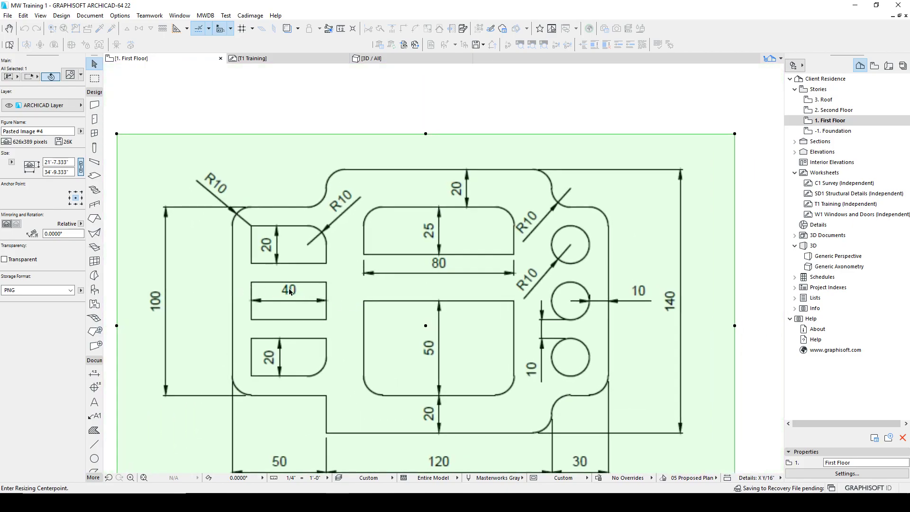
scroll(291, 291, up, 4)
scroll(291, 293, down, 3)
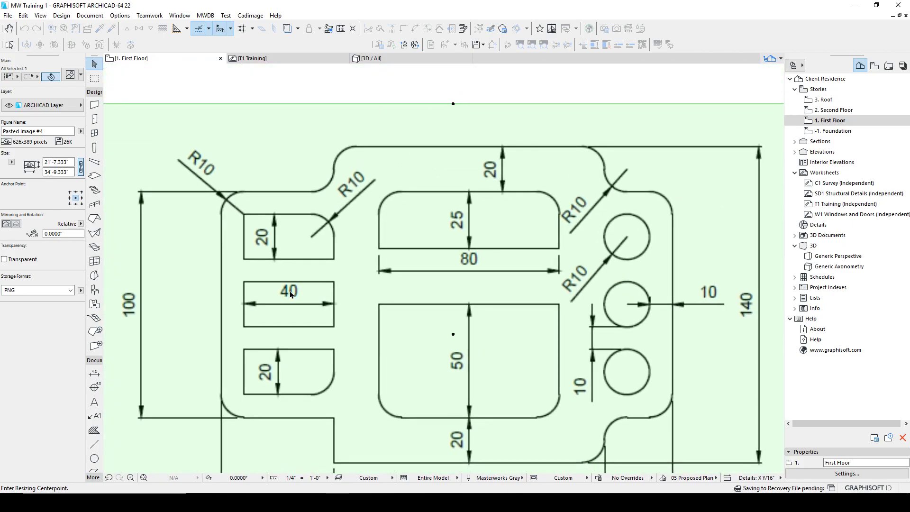
scroll(605, 286, up, 2)
scroll(512, 237, down, 2)
Step: Resize the image about a point on the plate's top edge so the vertical distance to its bottom edge becomes 140 feet, and deselect it
scroll(412, 184, up, 4)
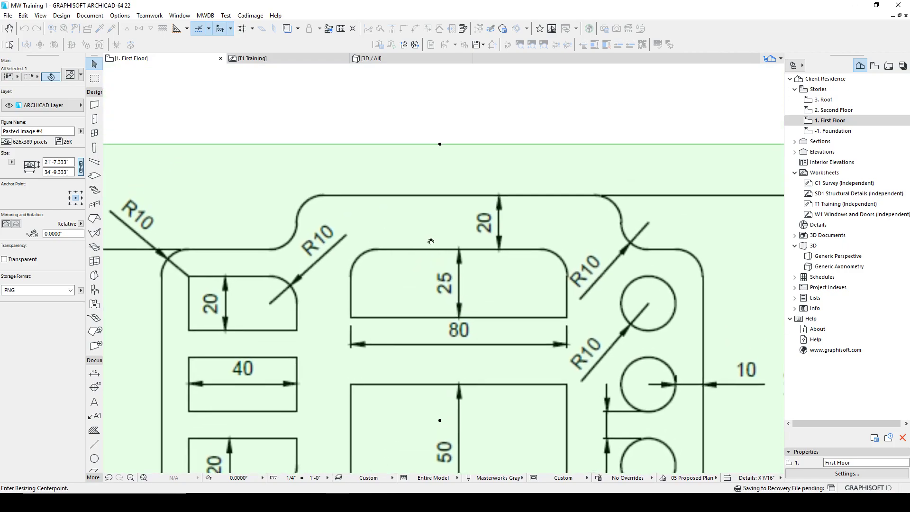
click(383, 213)
scroll(385, 284, down, 4)
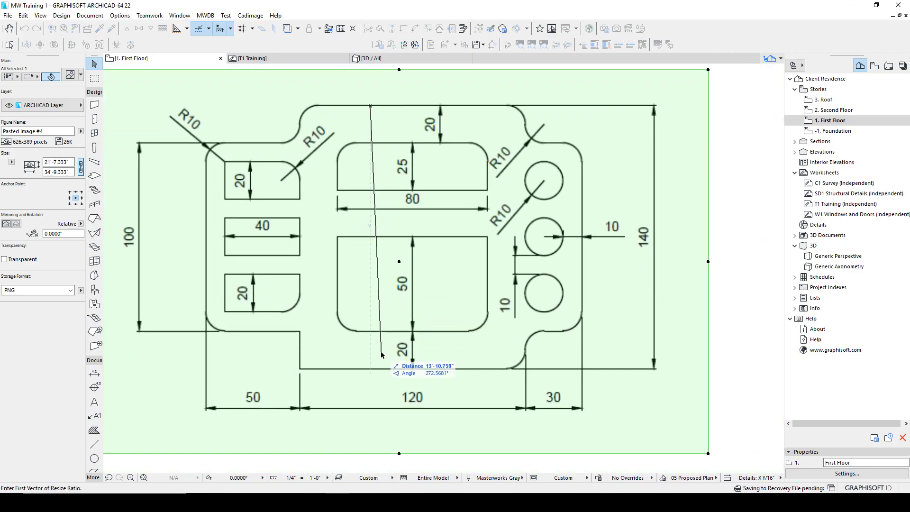
scroll(377, 367, up, 6)
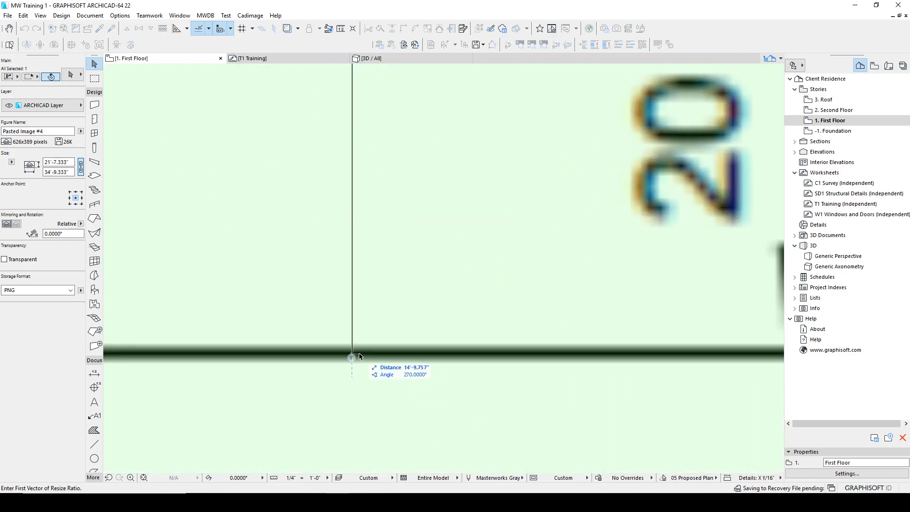
click(359, 355)
scroll(370, 346, down, 4)
scroll(381, 339, down, 2)
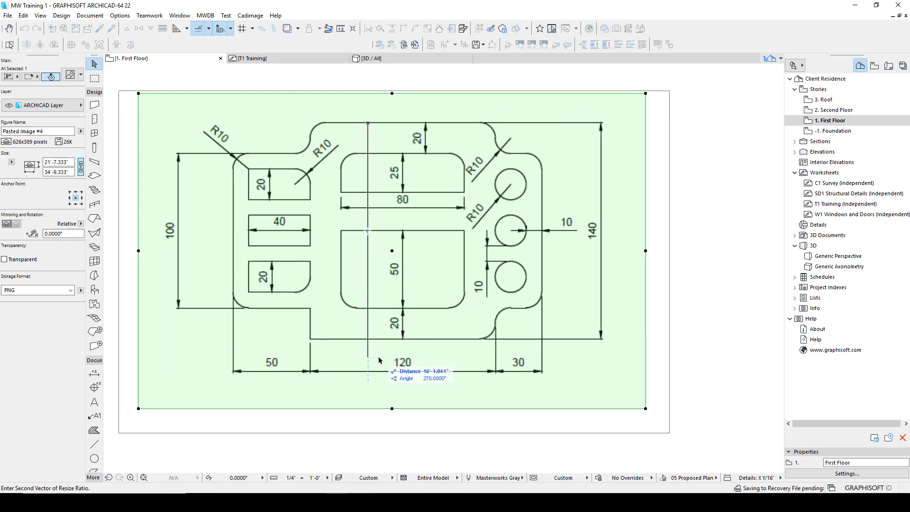
text(140)
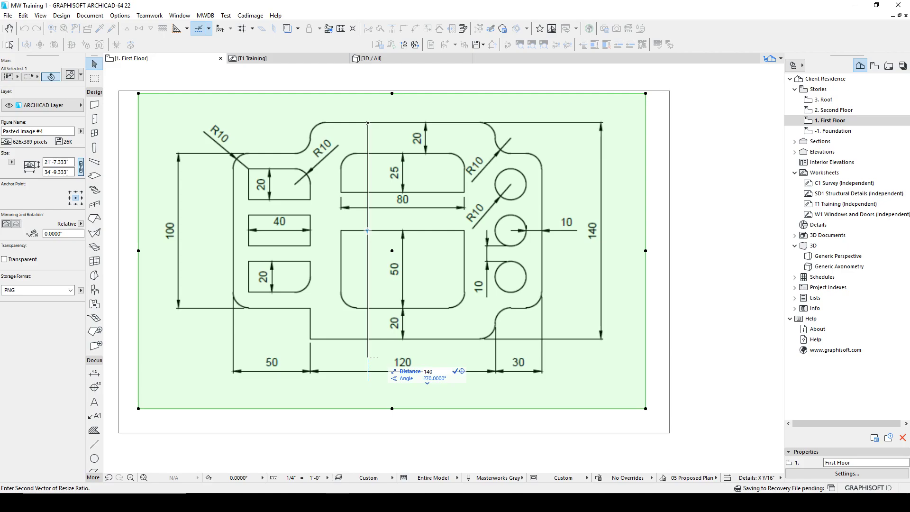
key(Return)
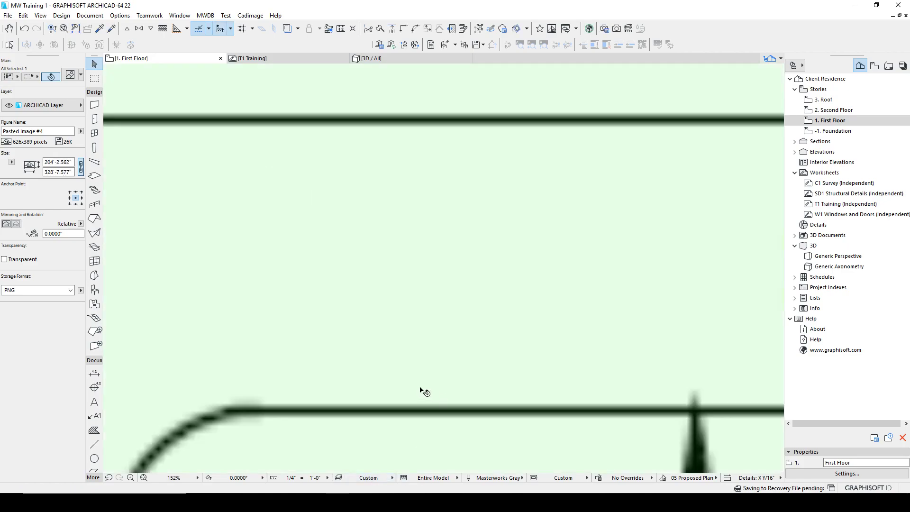
scroll(426, 390, down, 5)
middle_drag(491, 359, 438, 238)
scroll(417, 248, up, 5)
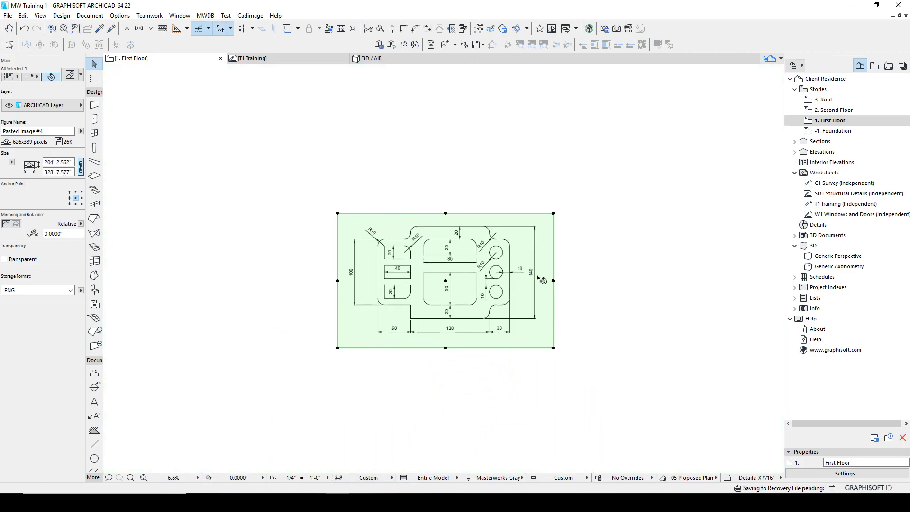
click(594, 243)
Step: Measure the plate's overall height on the resized image, straight down from its top edge to its bottom edge
scroll(479, 244, up, 10)
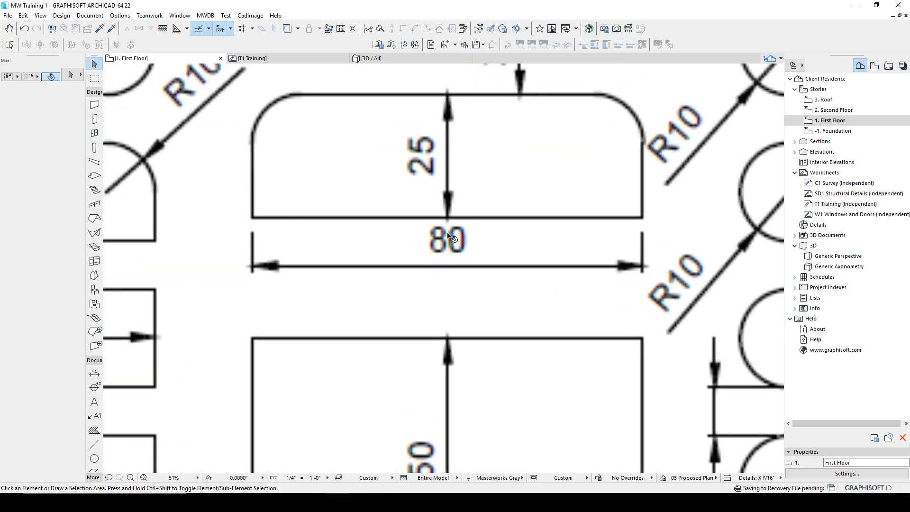
scroll(433, 180, down, 5)
key(m)
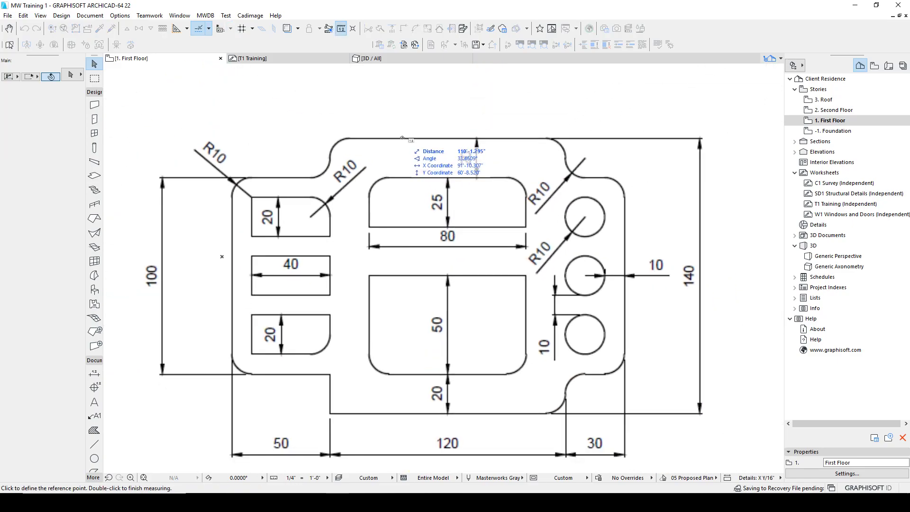
click(402, 139)
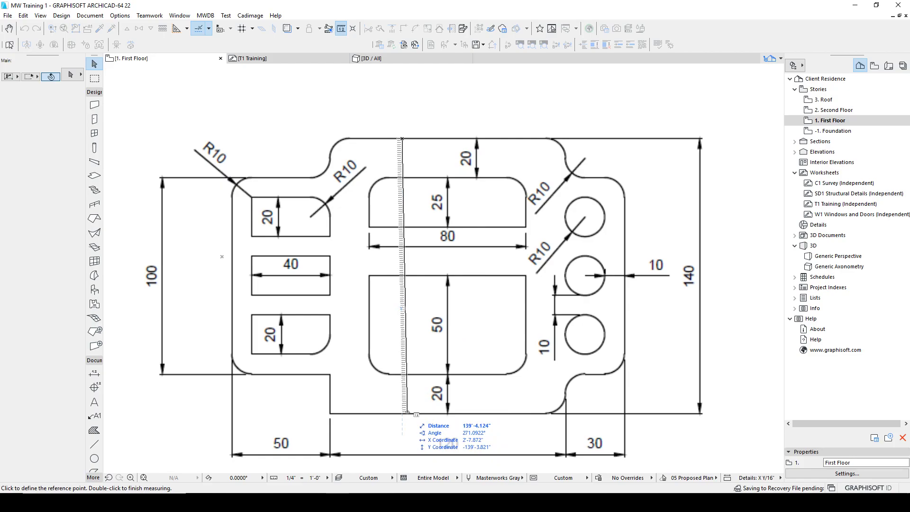
scroll(402, 413, up, 8)
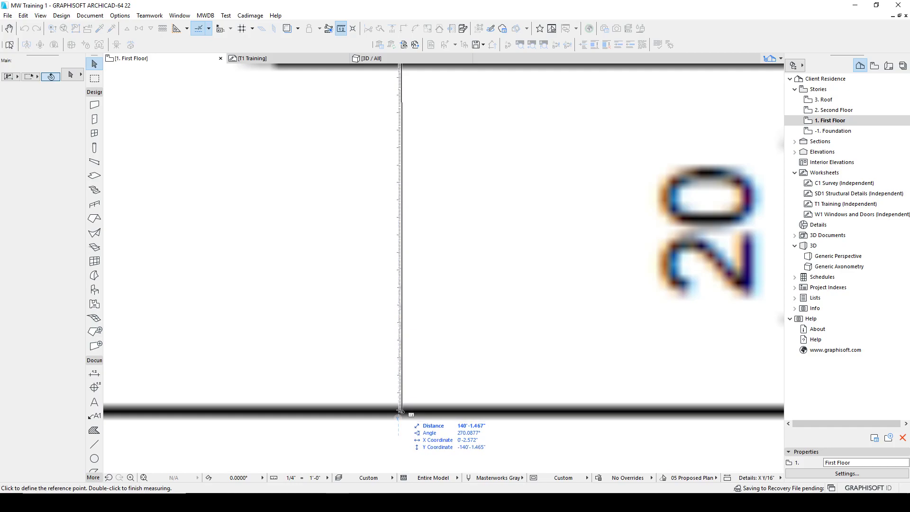
key(Escape)
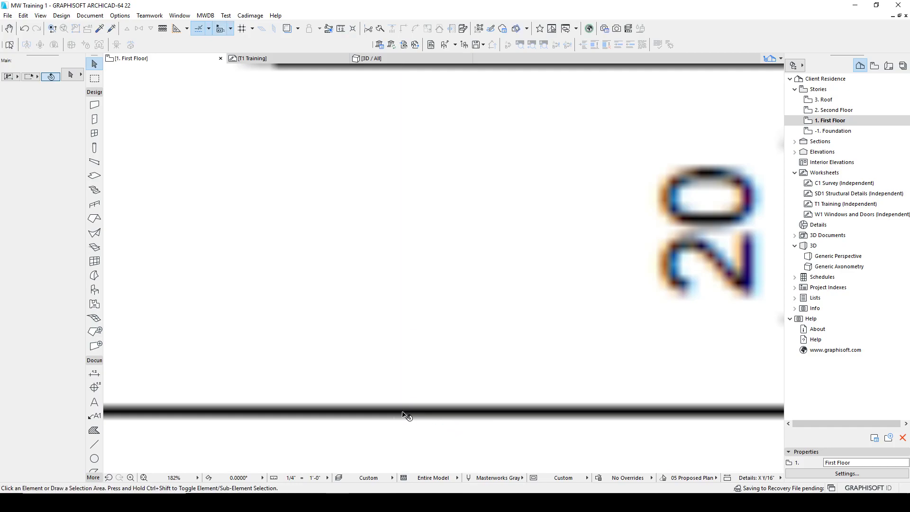
scroll(413, 389, down, 10)
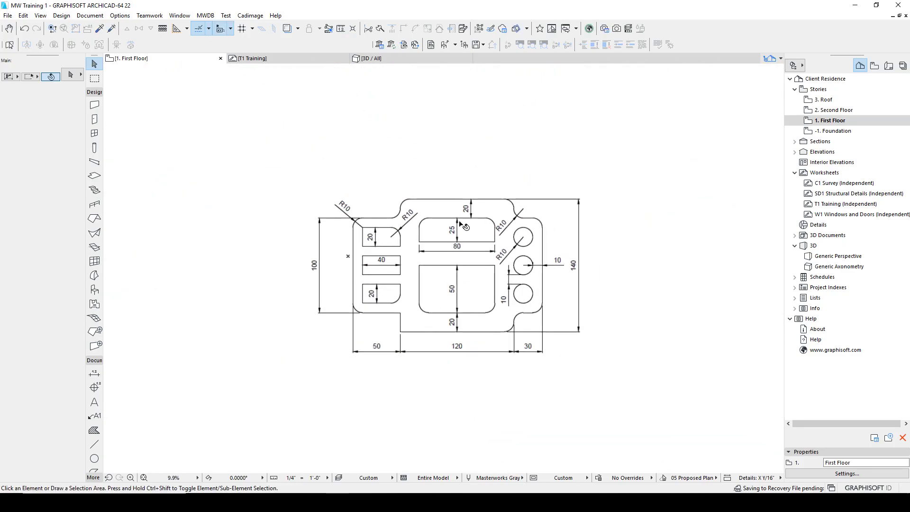
click(530, 269)
click(663, 255)
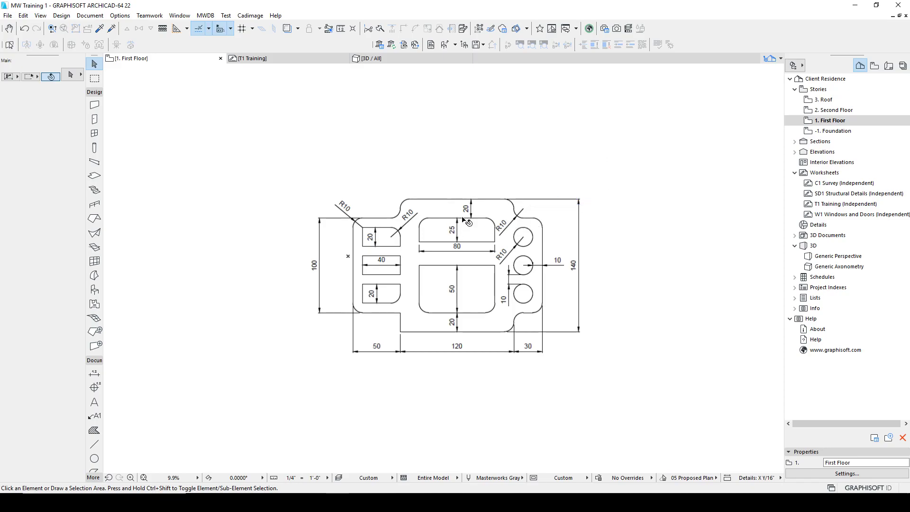
scroll(485, 283, up, 2)
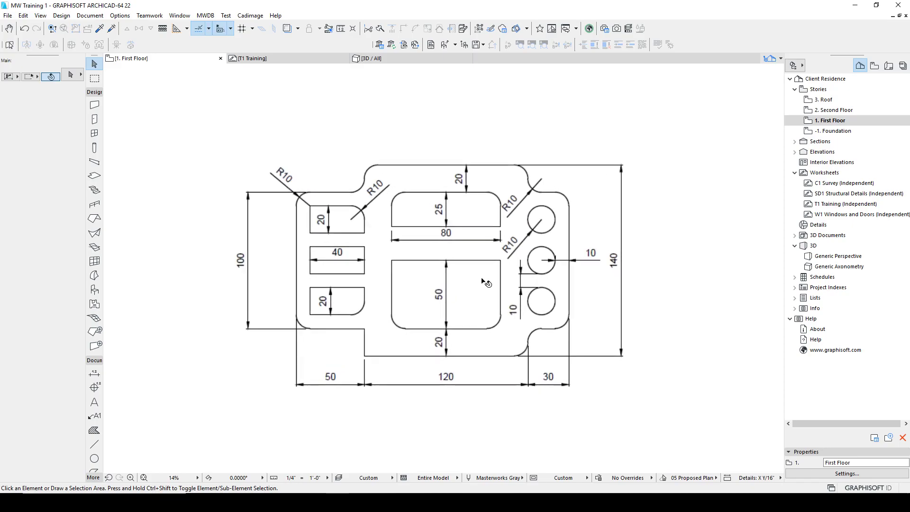
middle_drag(503, 238, 498, 254)
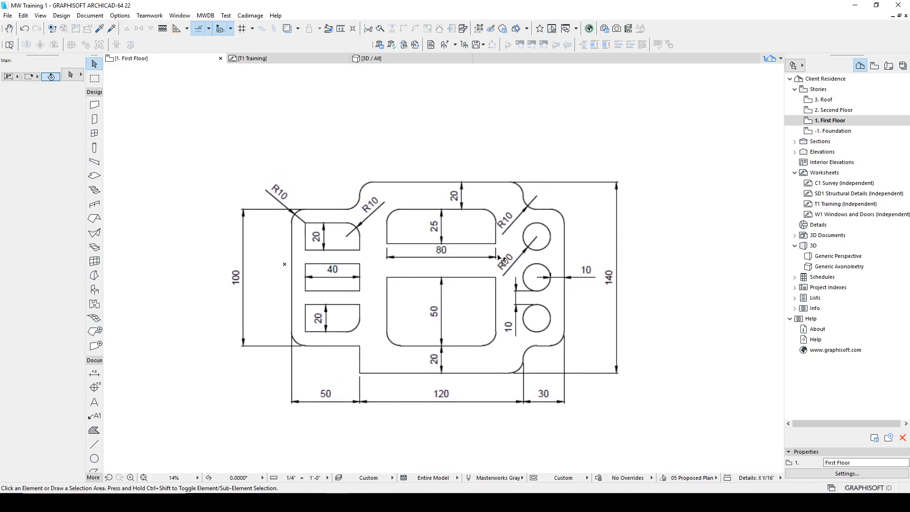
scroll(499, 258, down, 4)
mouse_move(426, 299)
middle_down()
mouse_move(412, 229)
mouse_move(428, 273)
middle_up()
scroll(443, 250, up, 1)
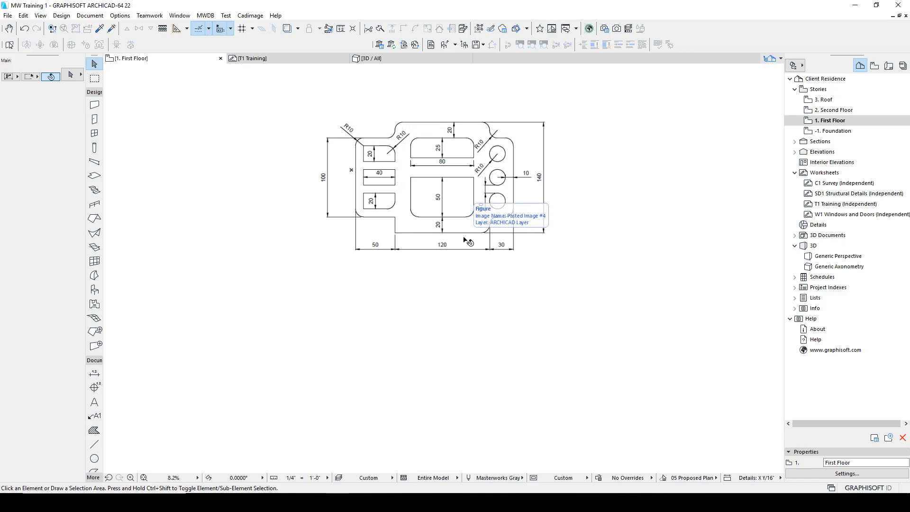
scroll(373, 147, up, 2)
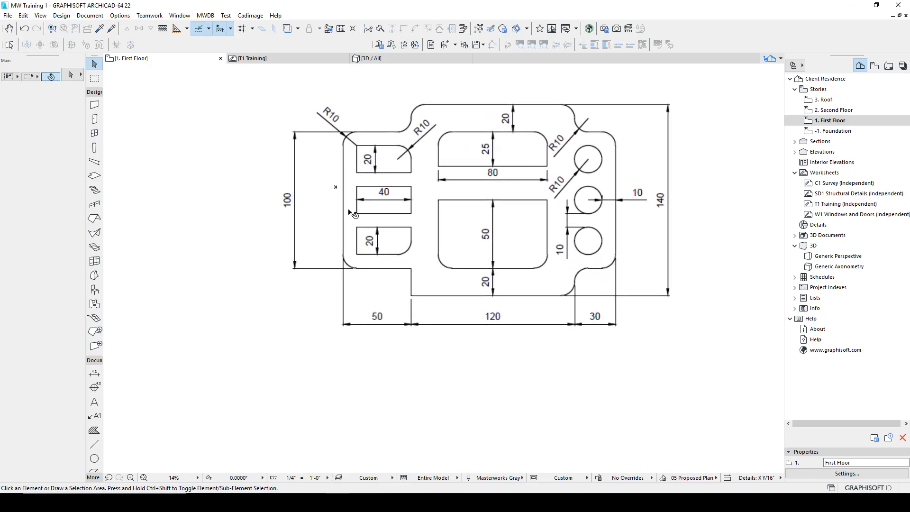
Step: Start a polyline in the empty area beneath the plate image and draw the outline's left edge 100 feet straight up
scroll(347, 346, down, 2)
middle_drag(359, 347, 351, 246)
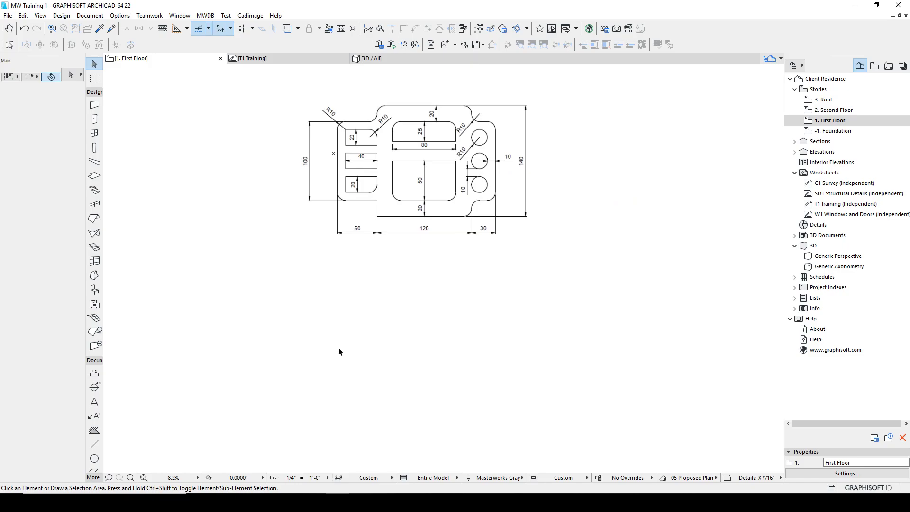
click(324, 359)
click(331, 360)
key(l)
click(331, 366)
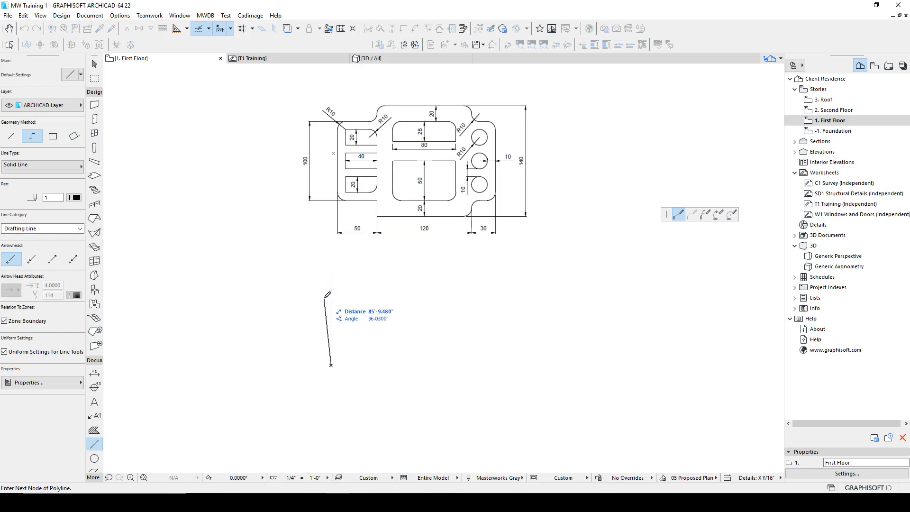
click(208, 28)
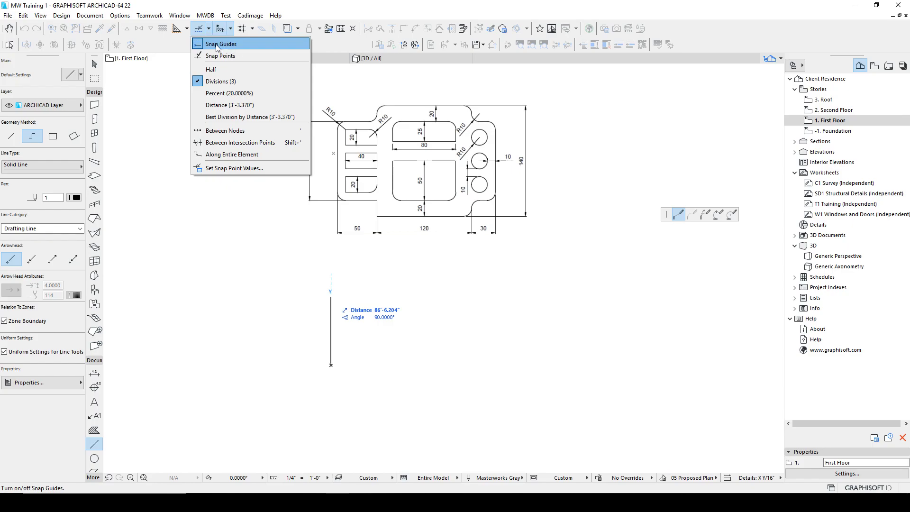
click(231, 44)
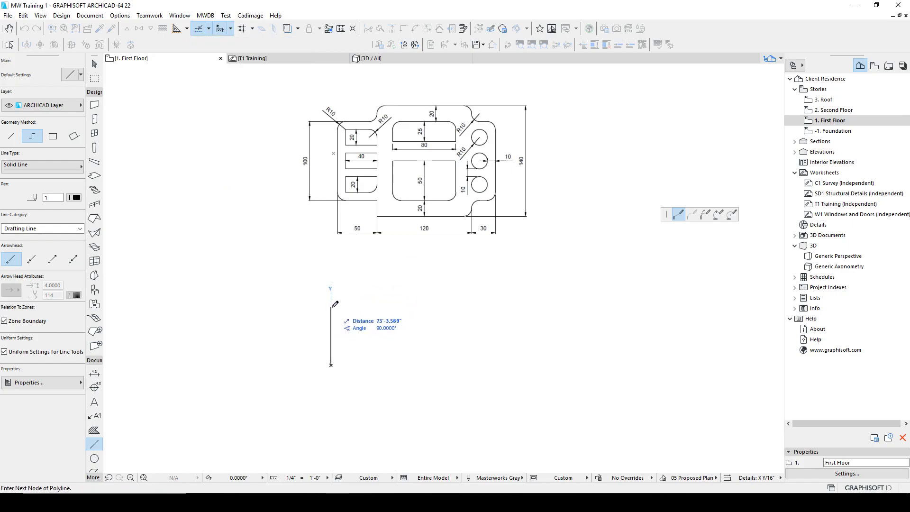
text(100'-0.000)
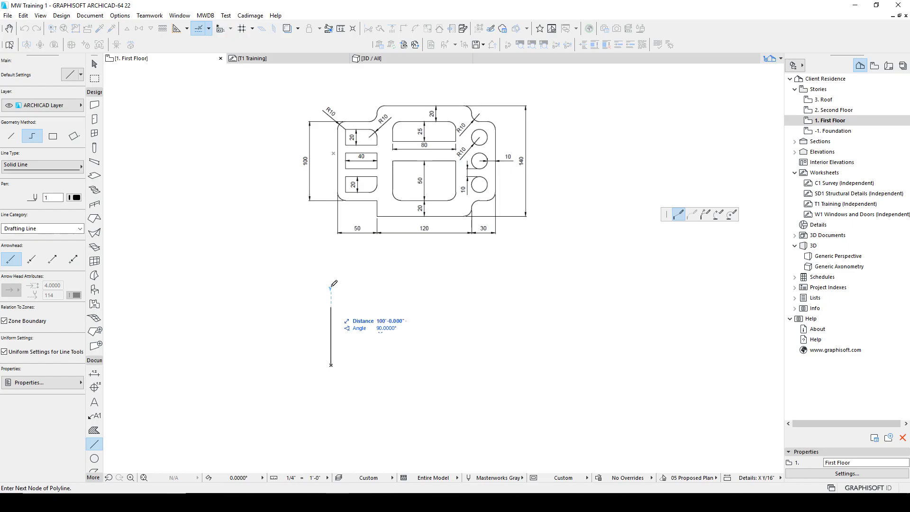
key(Return)
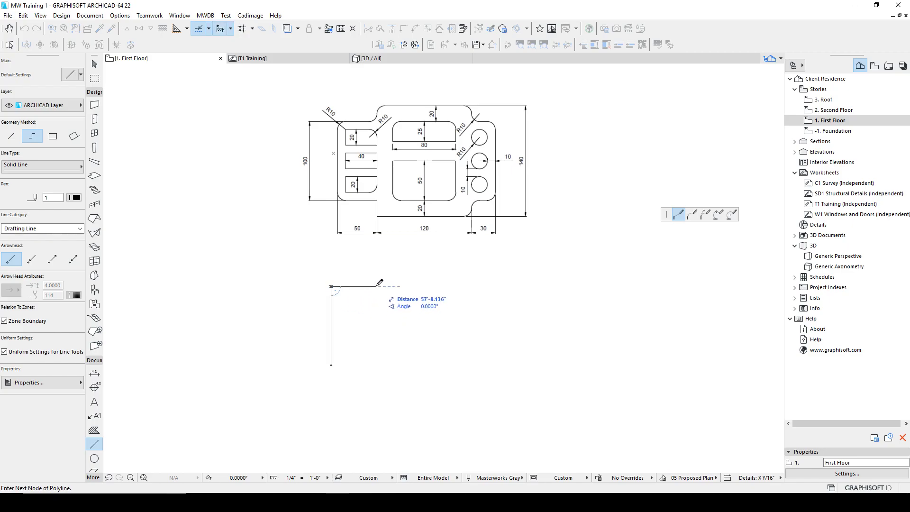
Step: Continue the polyline 50 feet right, 20 feet up and 120 feet right to form the outline's upper-left shoulder and top edge
text(50)
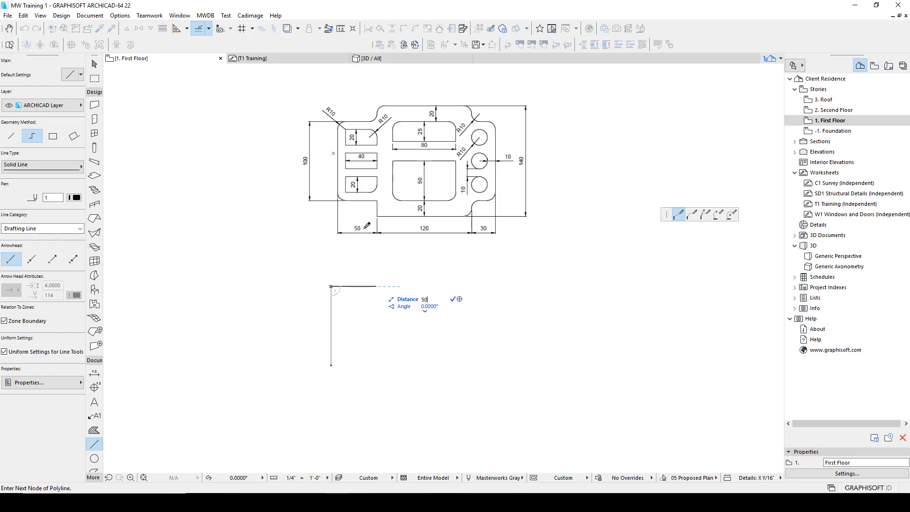
key(Return)
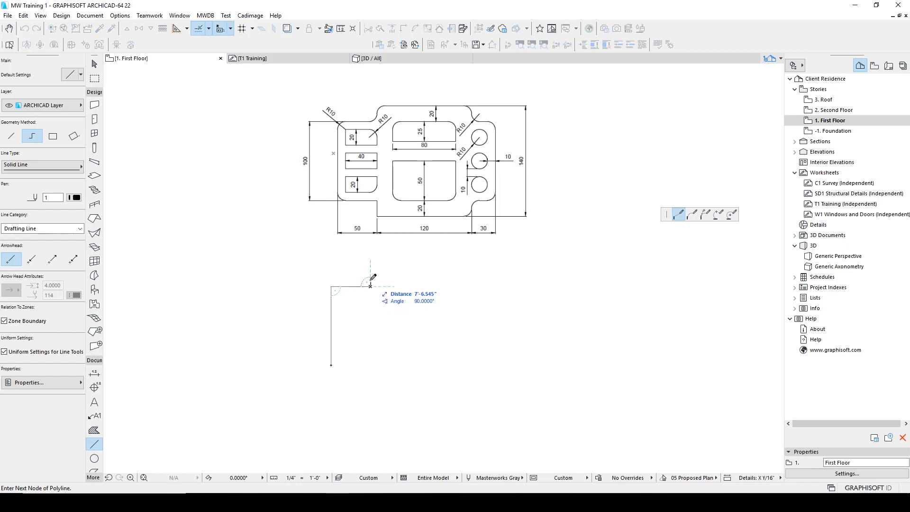
text(20)
key(Return)
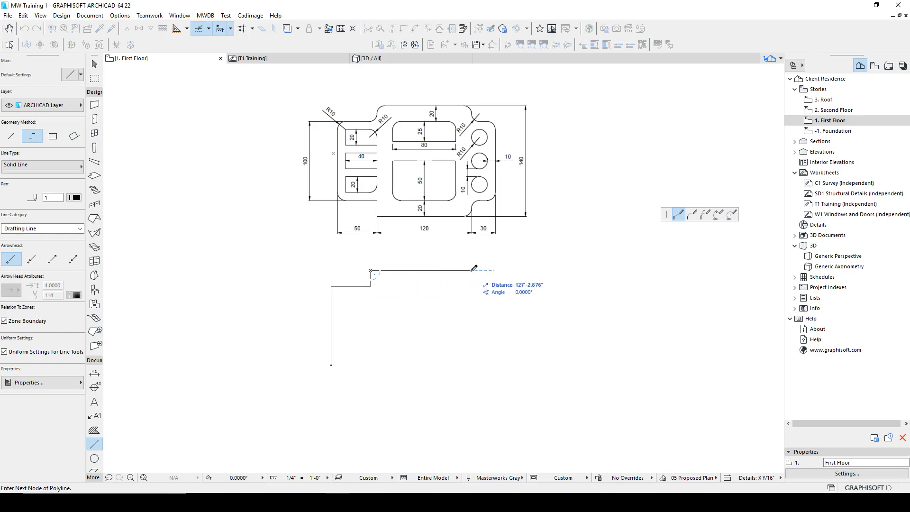
text(120)
key(Return)
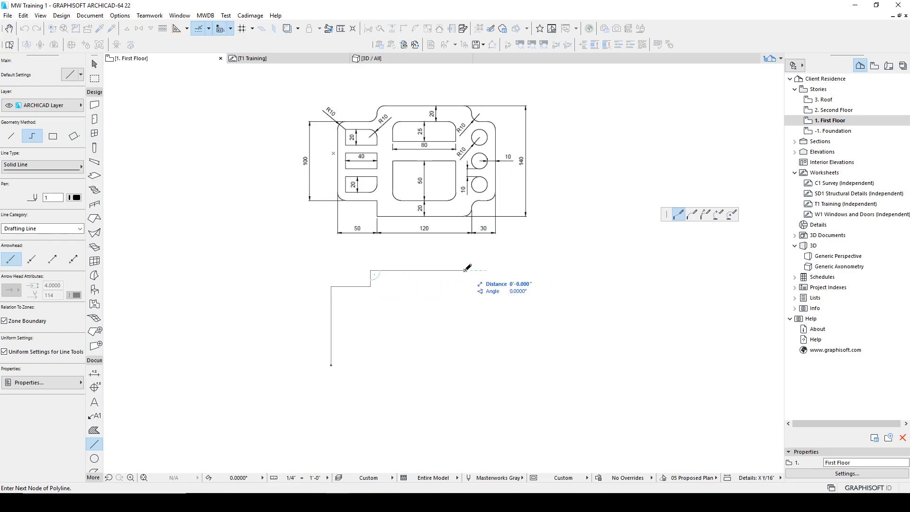
Step: Continue the polyline down to the left shoulder's level, 30 feet right and 100 feet down to form the outline's right side
click(467, 286)
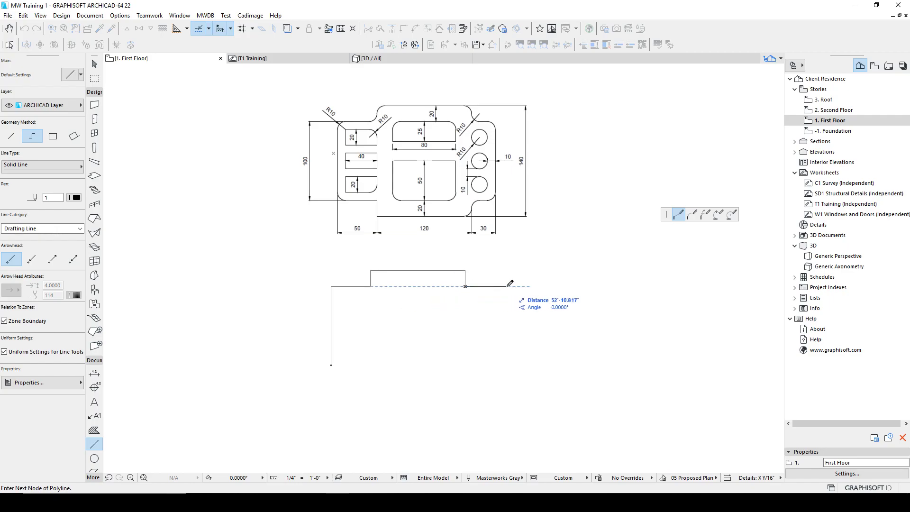
text(30)
key(Return)
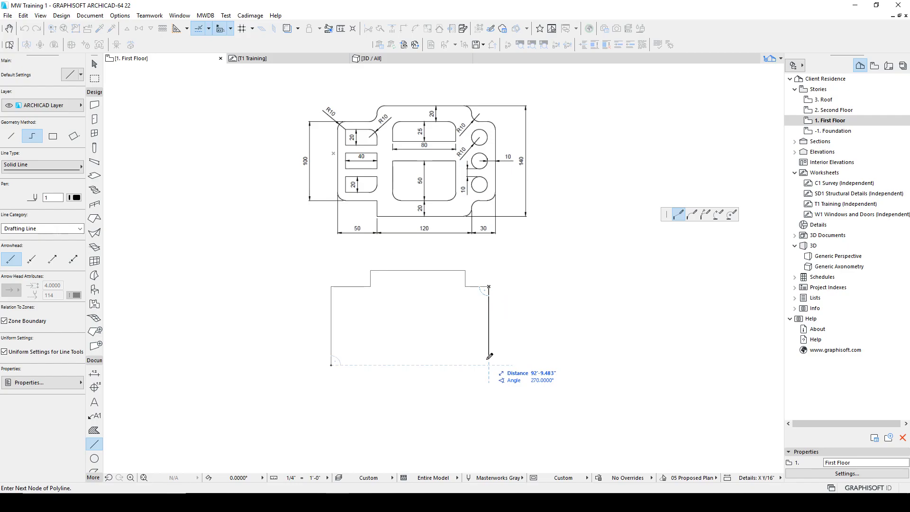
text(100'-0.000)
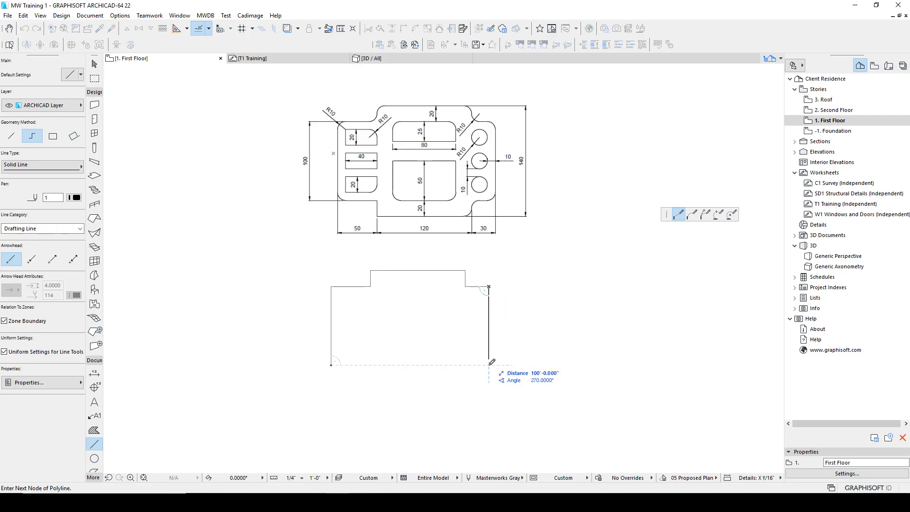
key(Return)
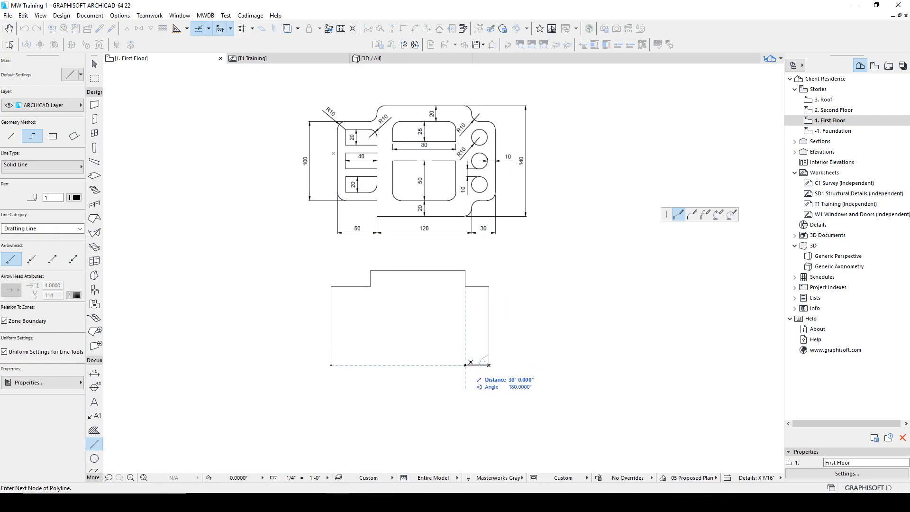
Step: Complete the outline's lower part with a 30-foot run left, a step about 20 feet down, the bottom edge and the lower-left notch, closing at the start point
click(470, 363)
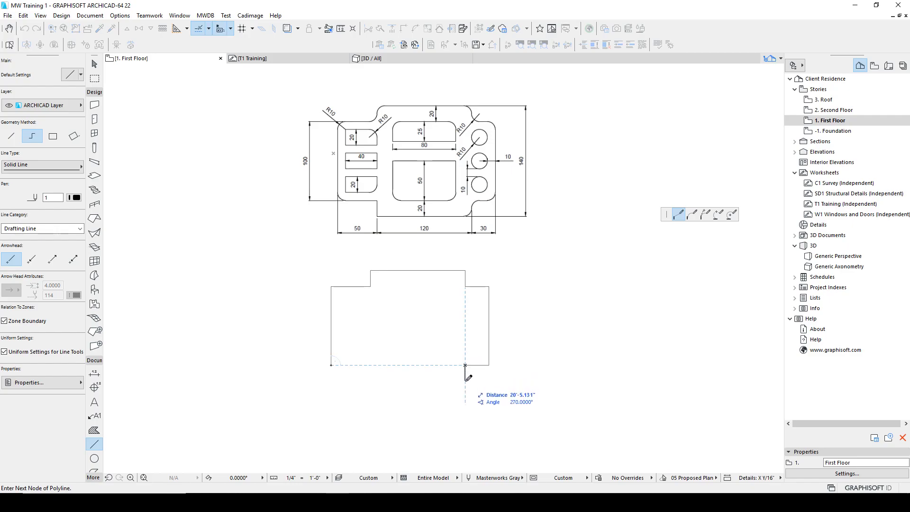
click(466, 381)
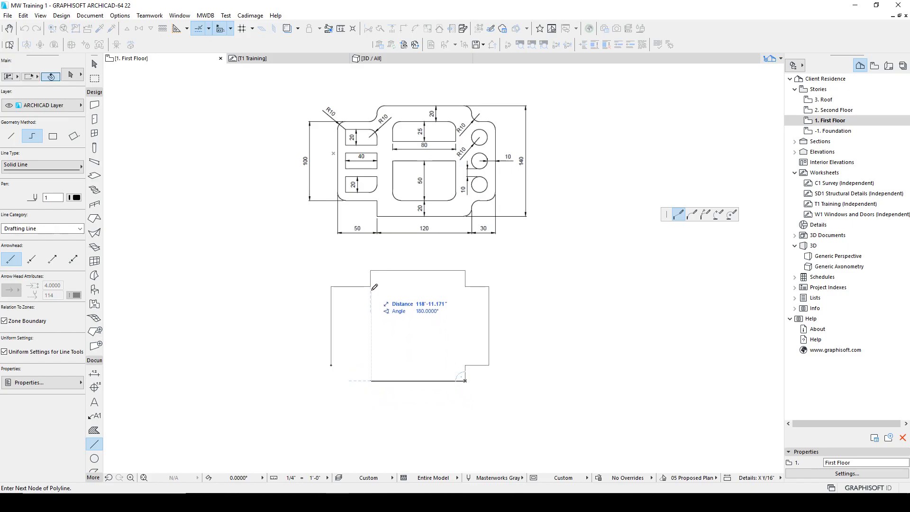
click(371, 380)
click(371, 365)
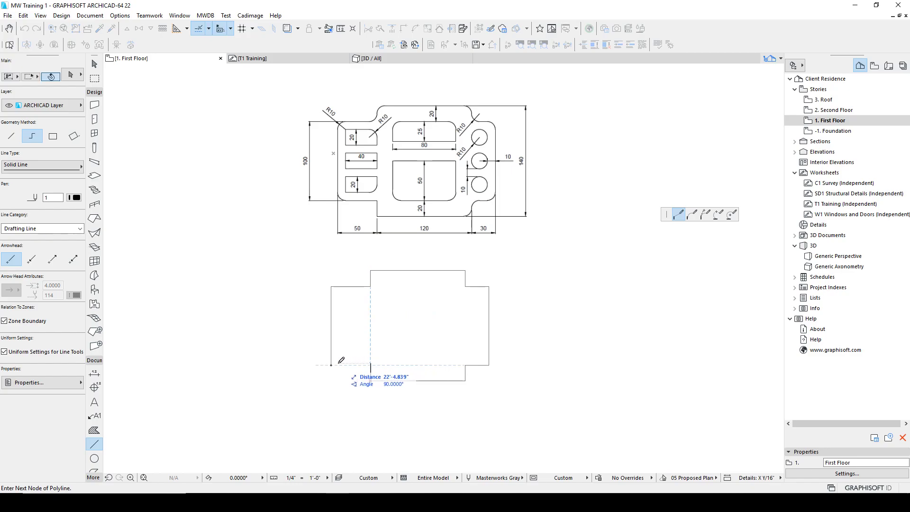
click(332, 365)
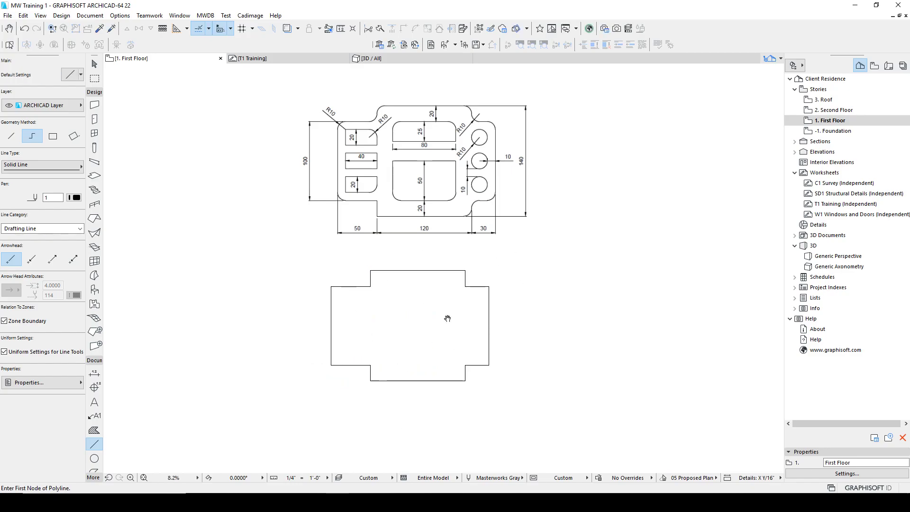
Step: Drag a copy of the horizontal edge at the outline's upper-left shoulder 10 feet straight down
middle_drag(447, 317, 452, 344)
scroll(446, 353, up, 2)
scroll(414, 365, down, 1)
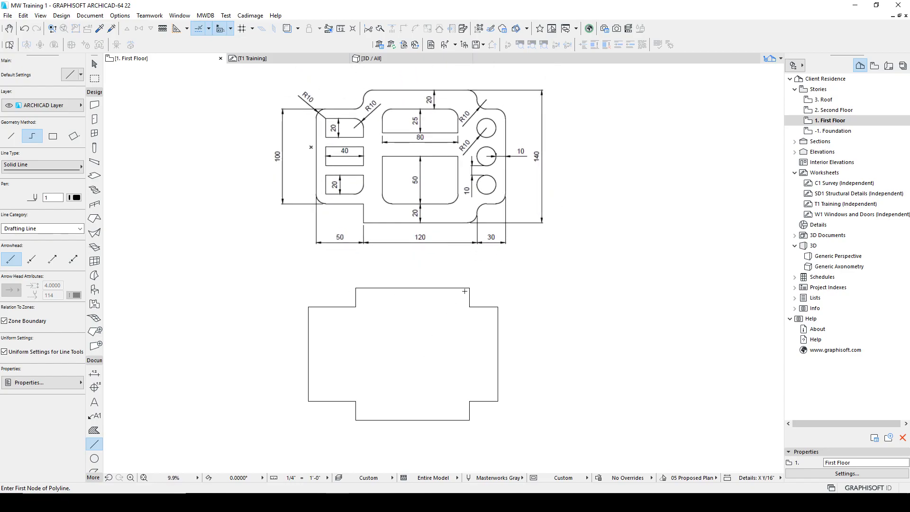
mouse_move(354, 327)
middle_down()
mouse_move(386, 316)
mouse_move(414, 339)
middle_up()
scroll(391, 92, up, 3)
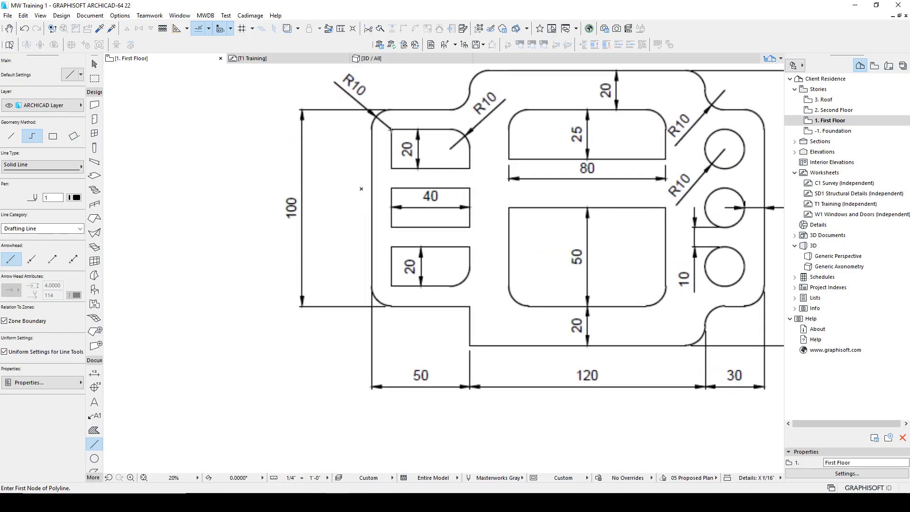
scroll(387, 132, down, 3)
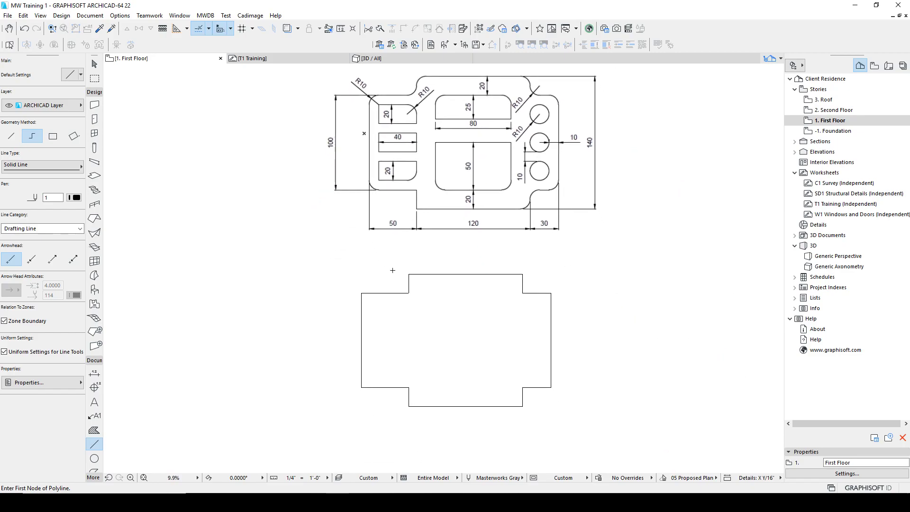
shift+click(372, 293)
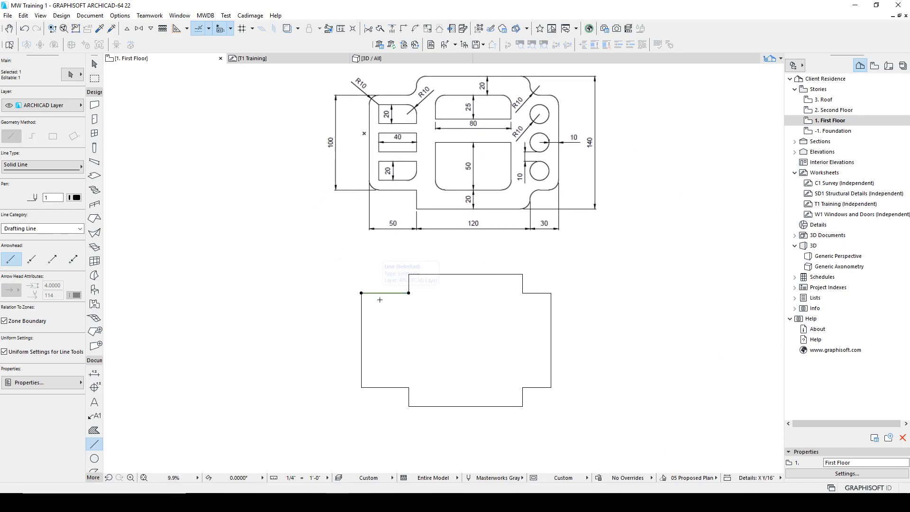
key(shift)
key(ctrl+shift+d)
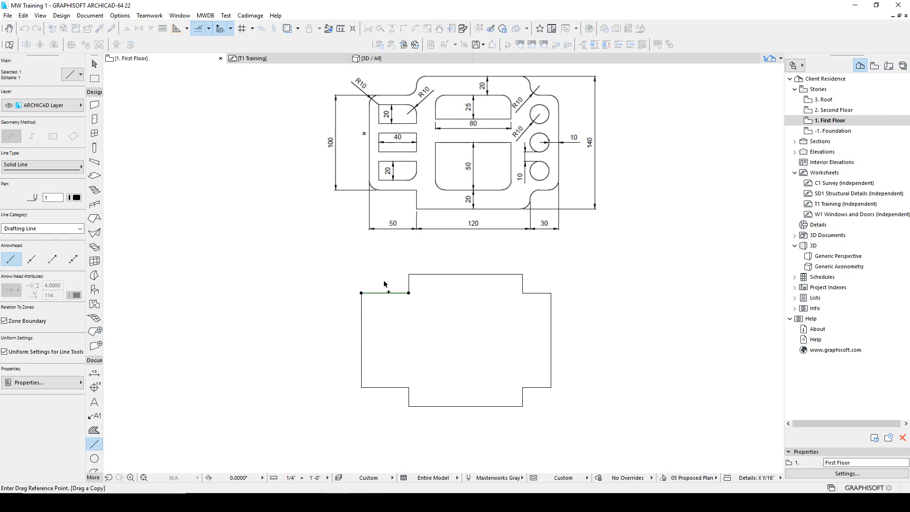
click(385, 280)
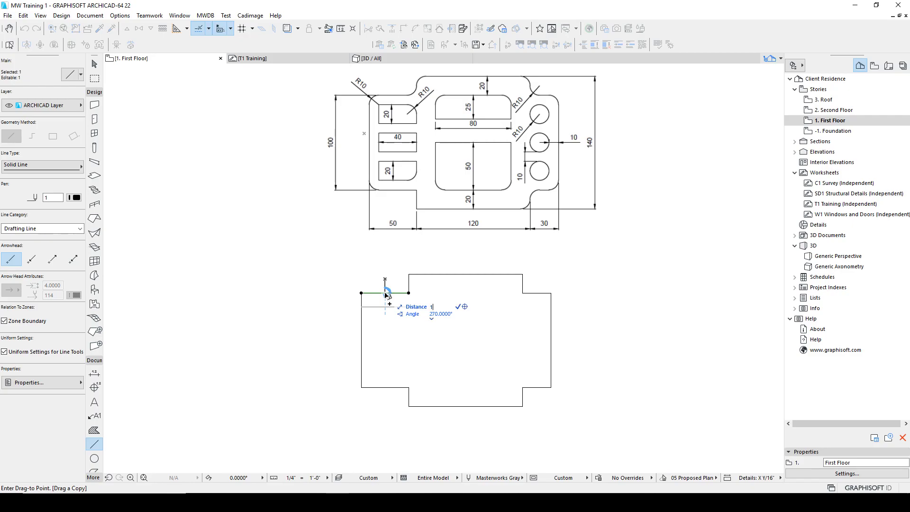
text(10)
key(Return)
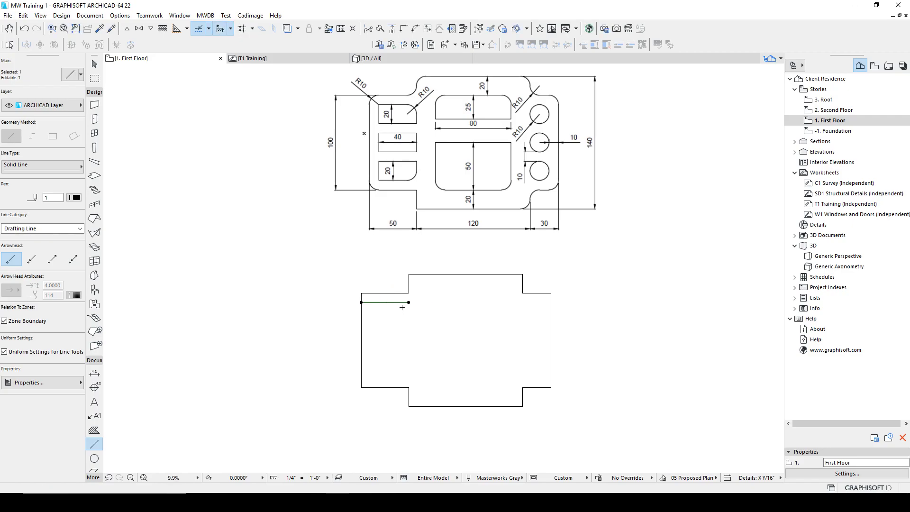
Step: Drag a copy of the new horizontal line another 20 feet down for the slot's lower edge, and deselect it
key(ctrl+shift+d)
click(396, 301)
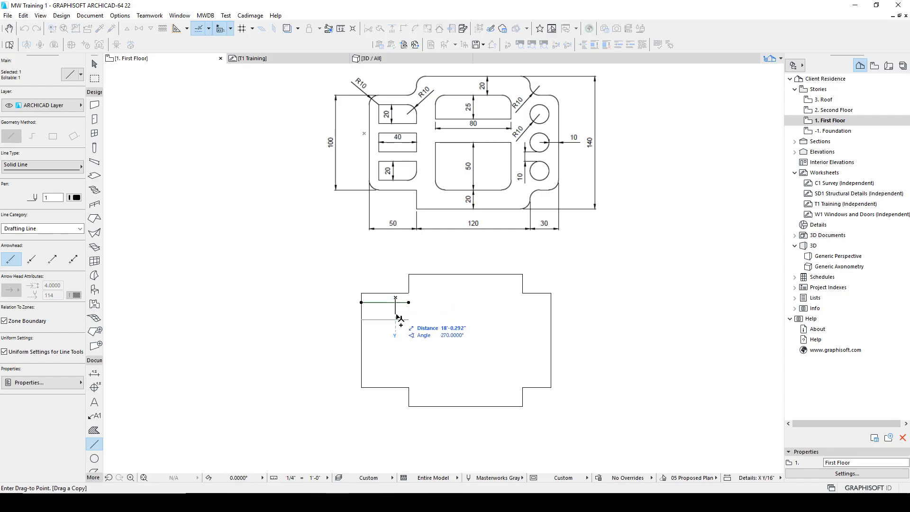
text(20)
key(Return)
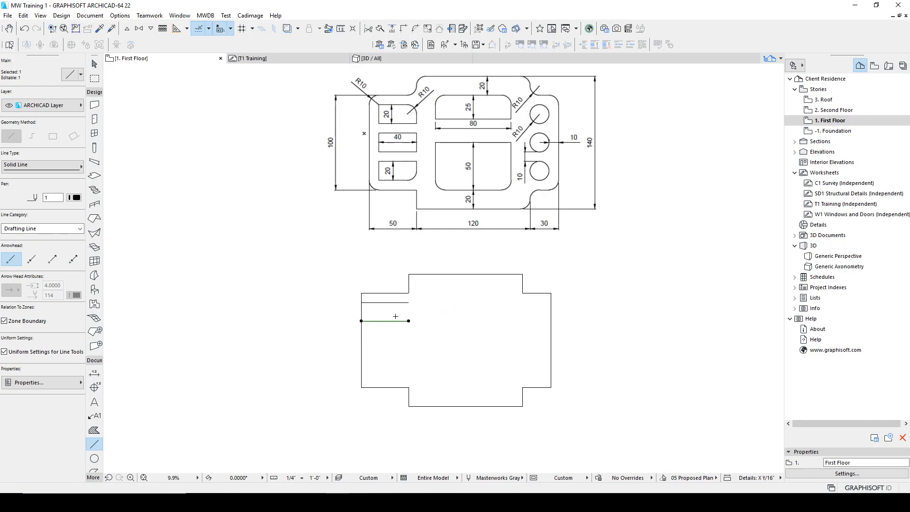
key(Escape)
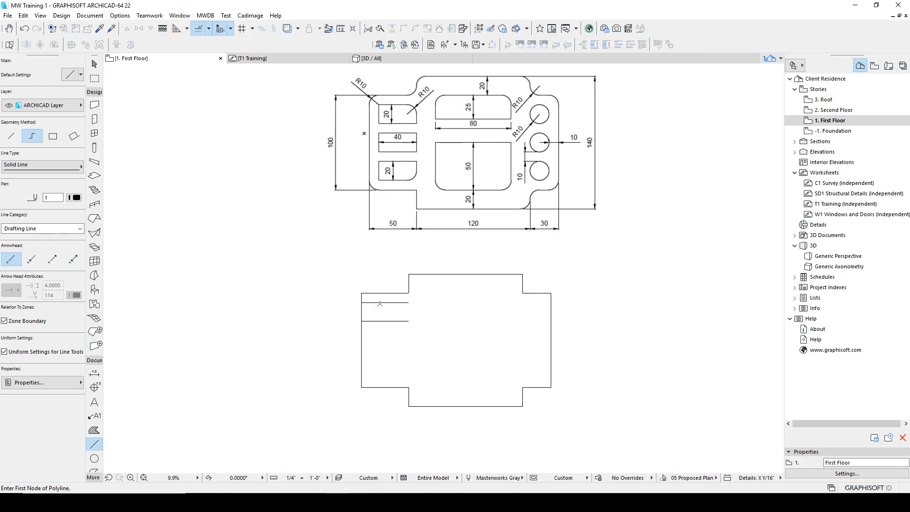
Step: Drag a copy of the outline's left vertical edge about 10 feet to the right and deselect it
scroll(395, 313, up, 3)
scroll(361, 297, down, 2)
shift+click(338, 309)
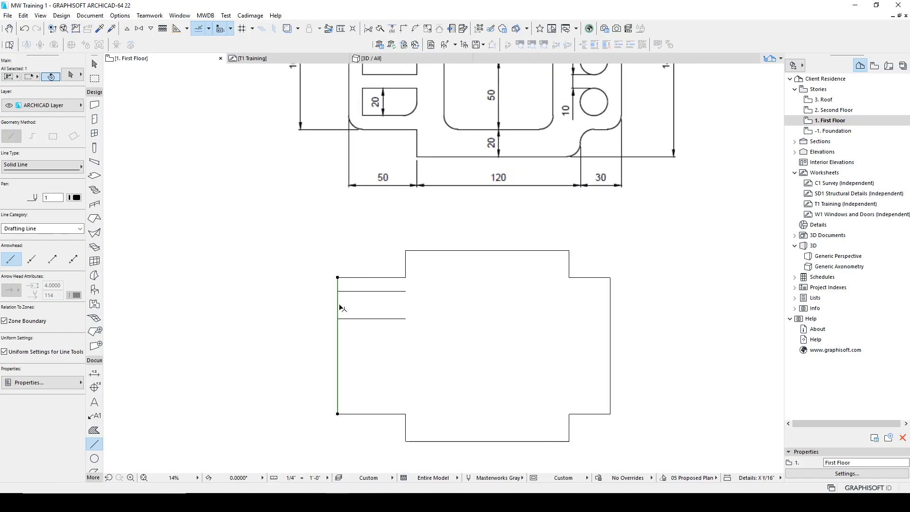
key(ctrl+shift+d)
click(357, 308)
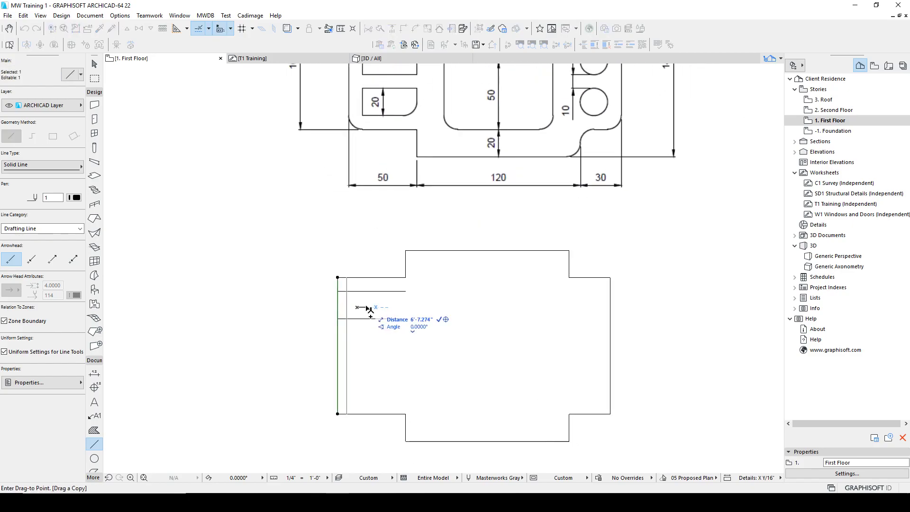
click(370, 308)
scroll(371, 308, down, 2)
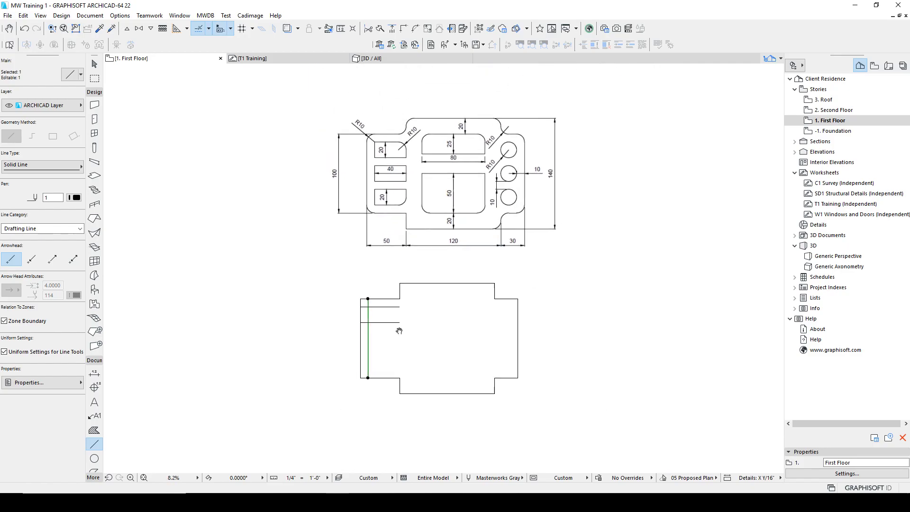
key(Escape)
Step: Drag a copy of the inner vertical line 40 feet to the right for the slot's right edge, and deselect it
scroll(368, 330, up, 2)
scroll(380, 355, down, 1)
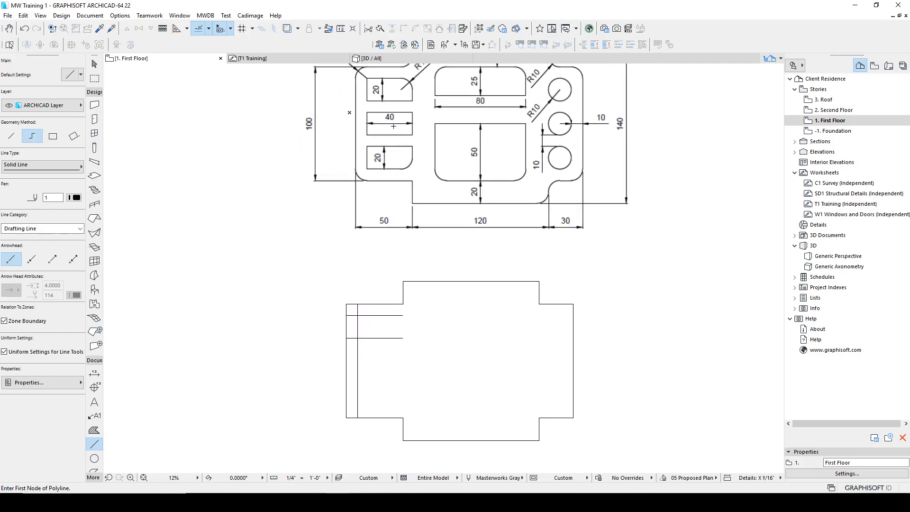
shift+click(358, 322)
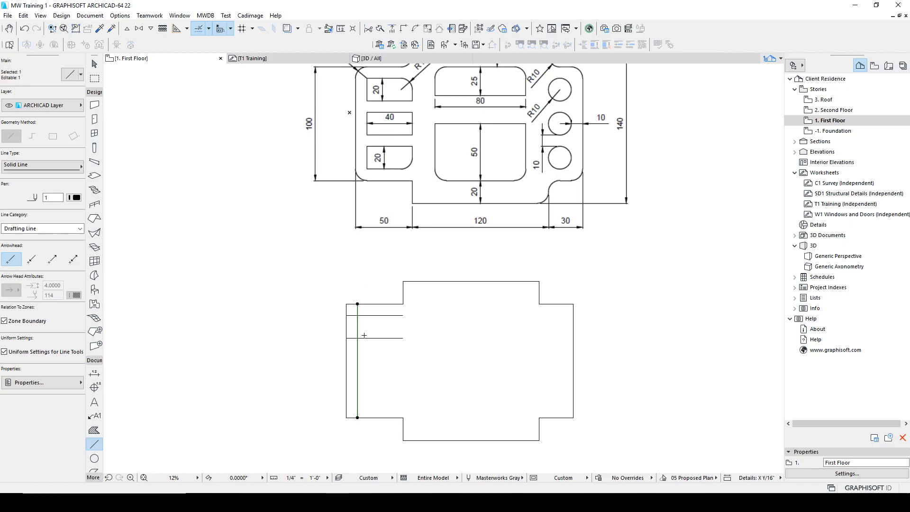
key(ctrl+shift+d)
click(368, 357)
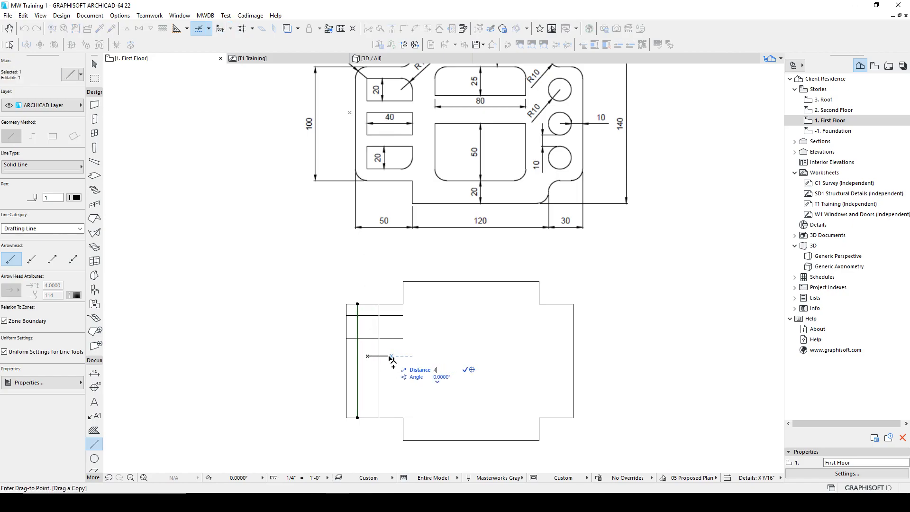
click(414, 356)
key(Escape)
scroll(403, 328, up, 3)
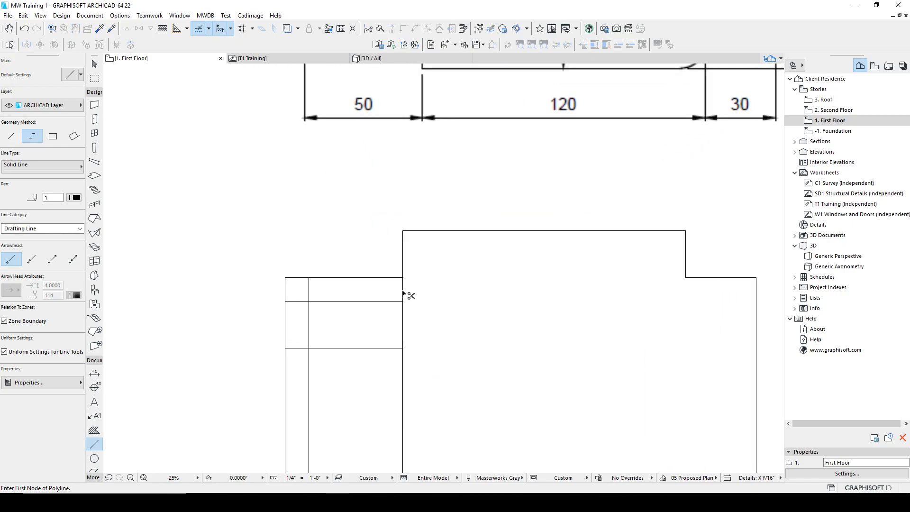
Step: Trim the excess parts of the offset lines so only the closed upper-left slot rectangle remains inside the outline
ctrl+click(308, 291)
ctrl+click(301, 301)
ctrl+click(300, 349)
ctrl+click(310, 366)
ctrl+click(403, 361)
scroll(408, 358, down, 3)
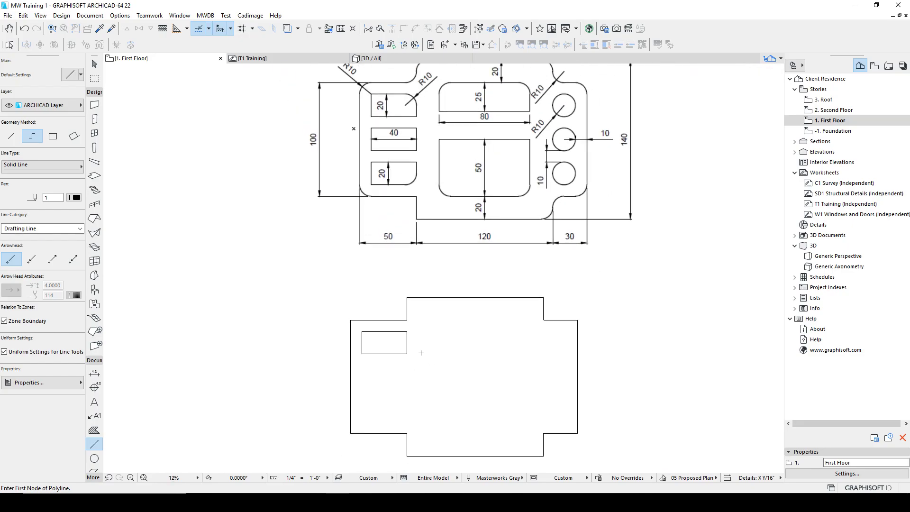
Step: Select the slot rectangle's four lines, drag multiple copies straight down at 30 and 60 feet, and deselect
key(Escape)
drag(353, 328, 423, 365)
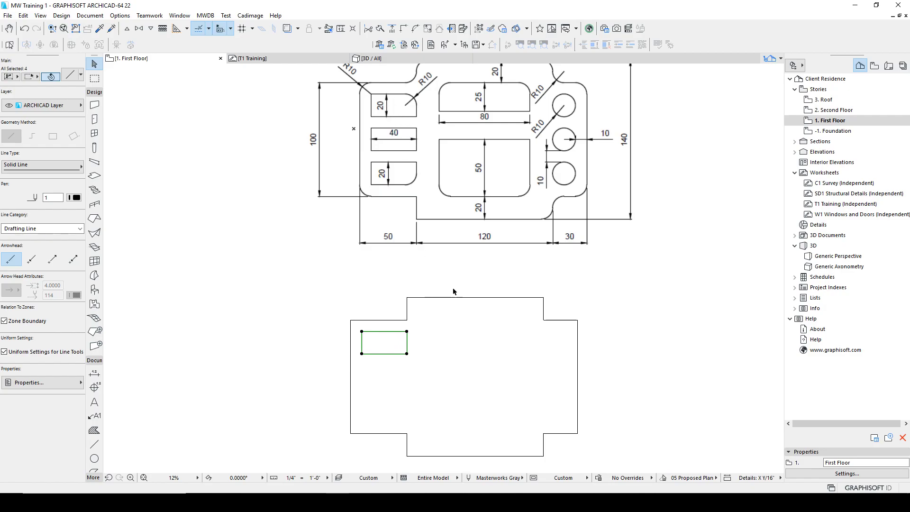
key(ctrl+d)
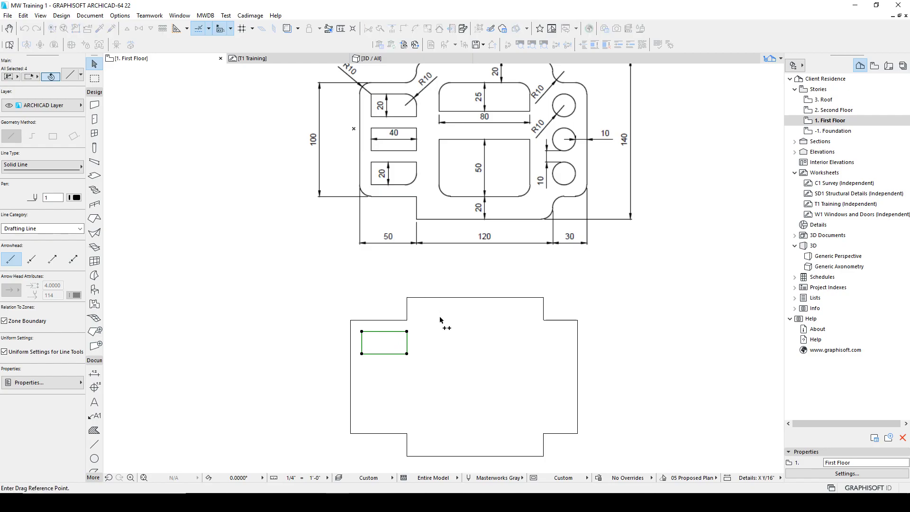
click(440, 318)
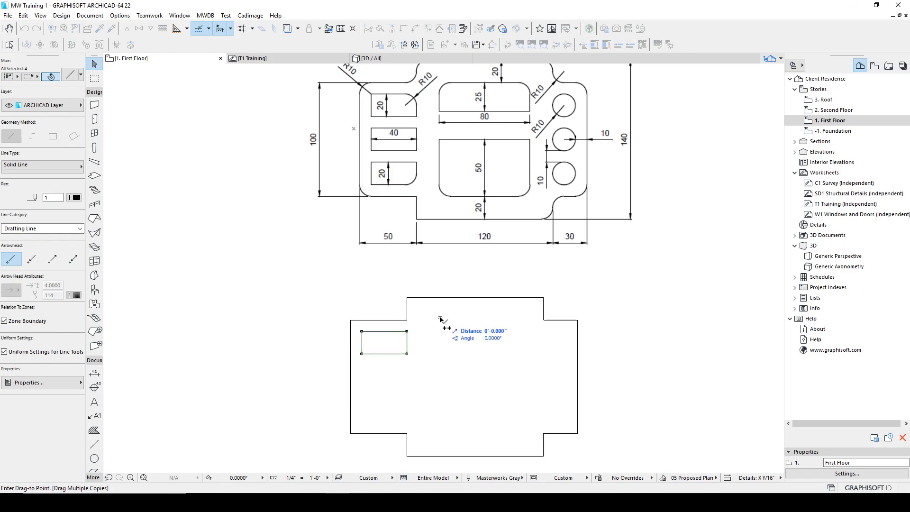
click(440, 353)
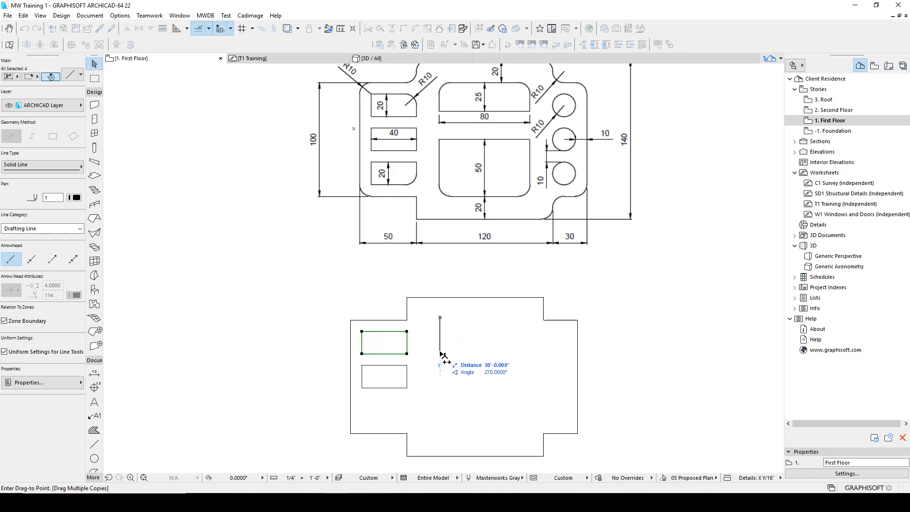
text(60)
key(Return)
key(Escape)
key(Escape)
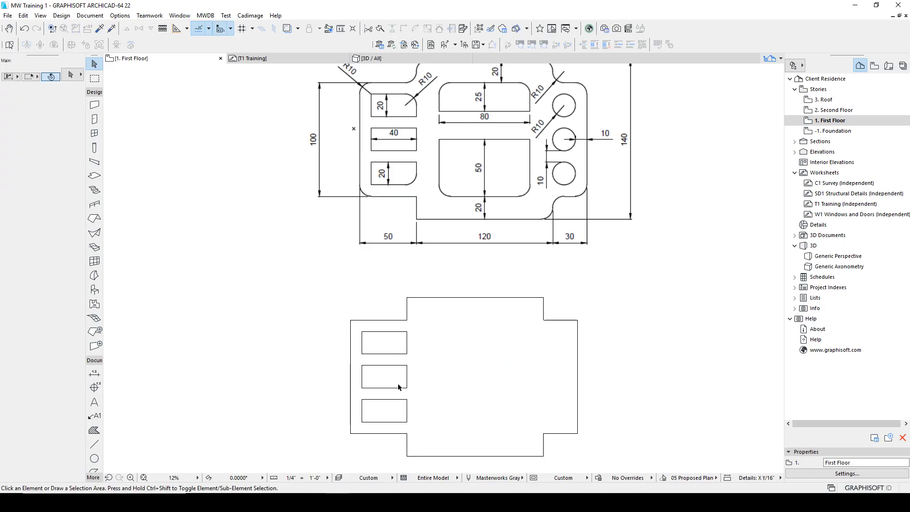
Step: Measure the vertical spacing between the lower edges of the middle and bottom slots
scroll(409, 394, down, 1)
scroll(412, 387, up, 3)
scroll(421, 368, down, 2)
scroll(408, 347, down, 1)
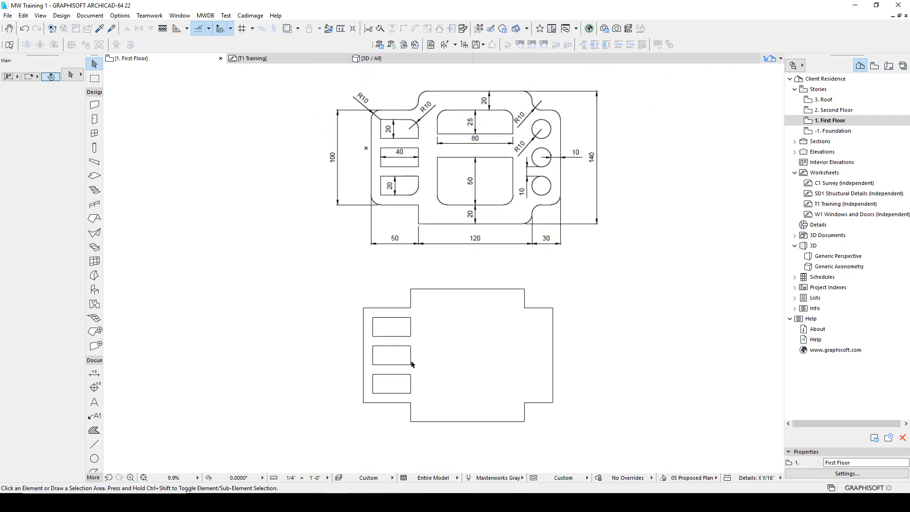
scroll(391, 406, up, 3)
key(m)
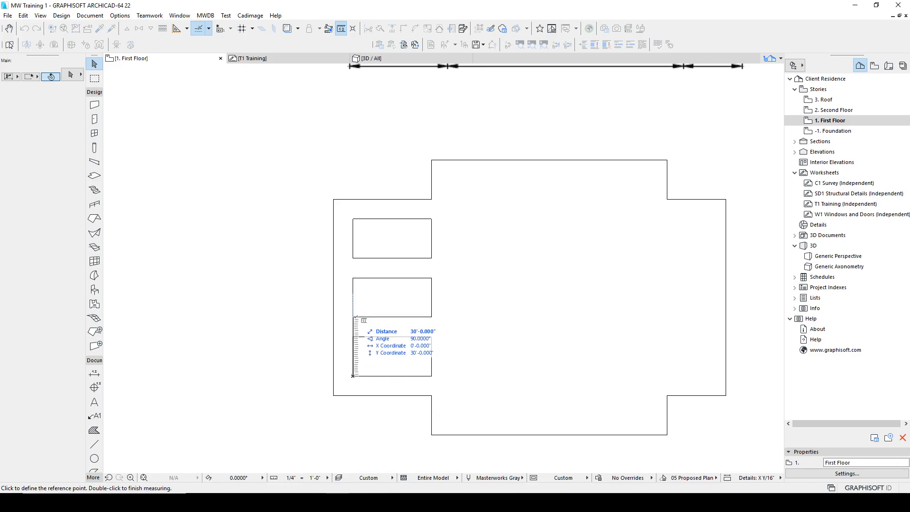
key(Escape)
Step: Drag a copy of the outline's top edge 20 feet straight down
scroll(521, 382, down, 3)
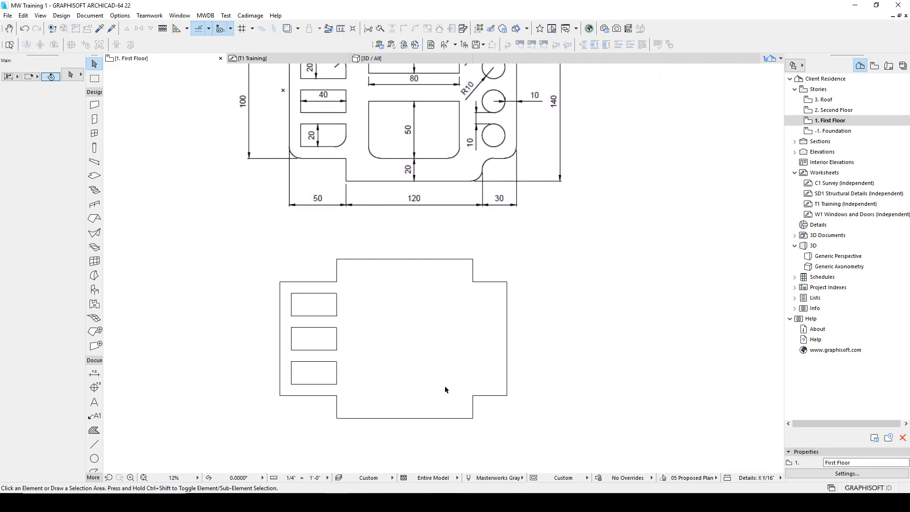
scroll(479, 396, down, 1)
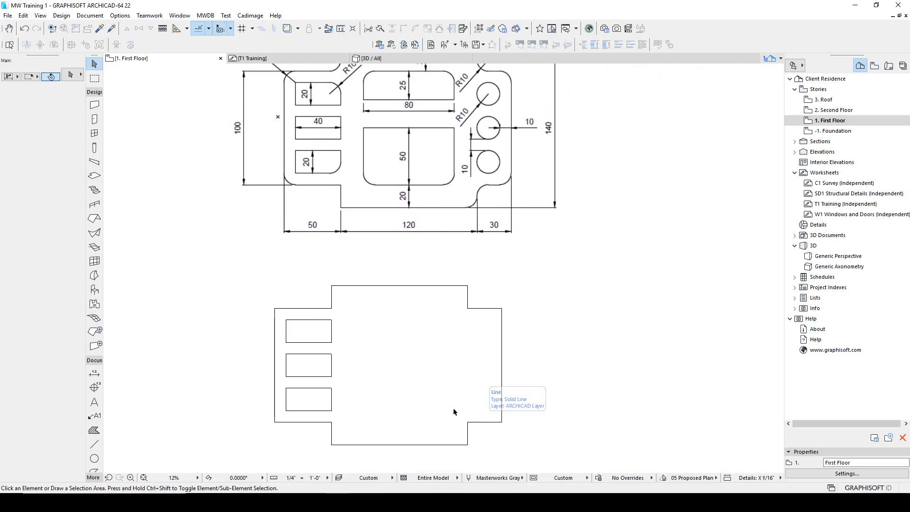
scroll(457, 397, down, 1)
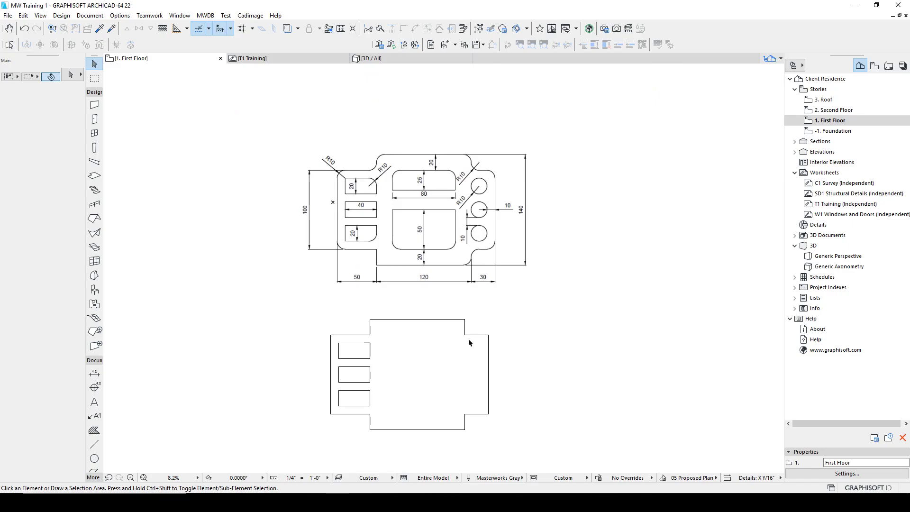
scroll(451, 359, up, 1)
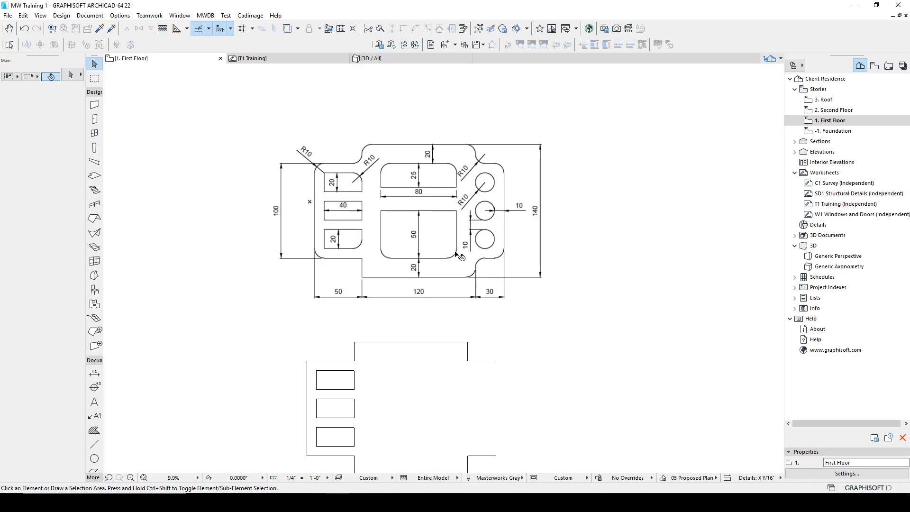
middle_drag(450, 345, 447, 306)
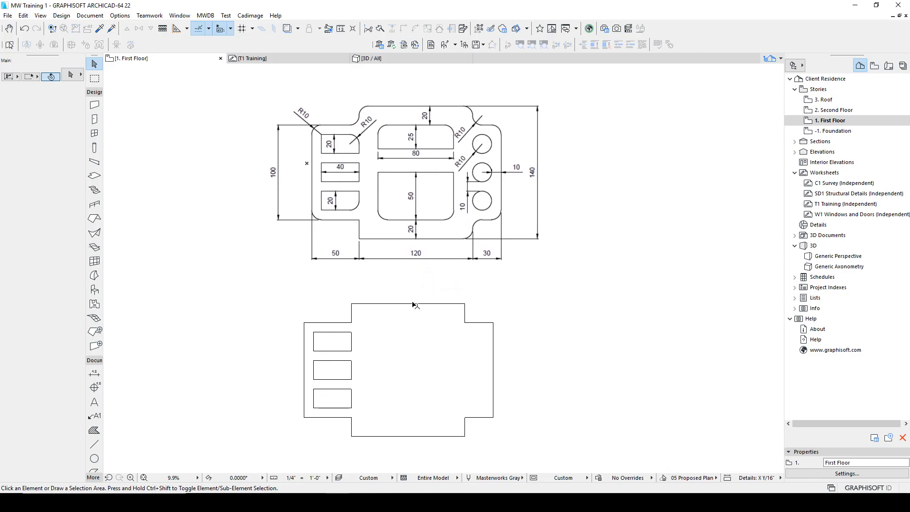
click(413, 304)
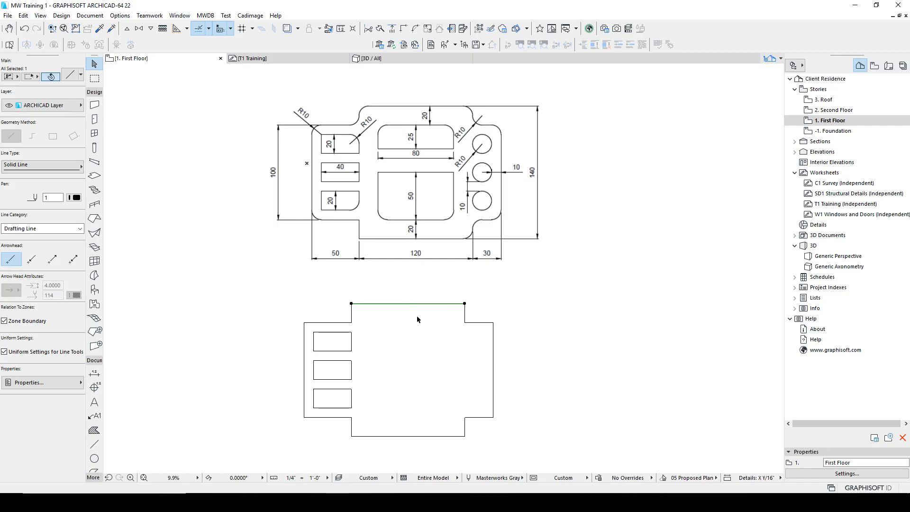
key(ctrl+shift+d)
click(414, 315)
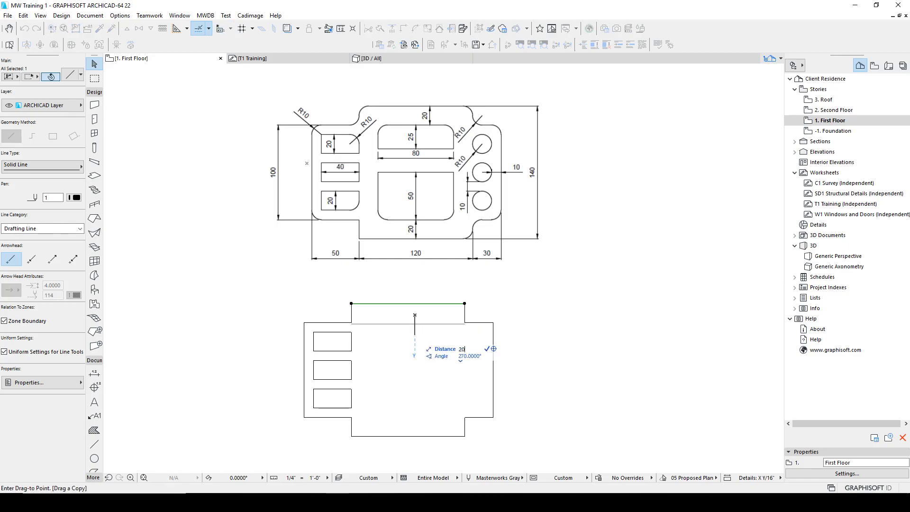
click(415, 334)
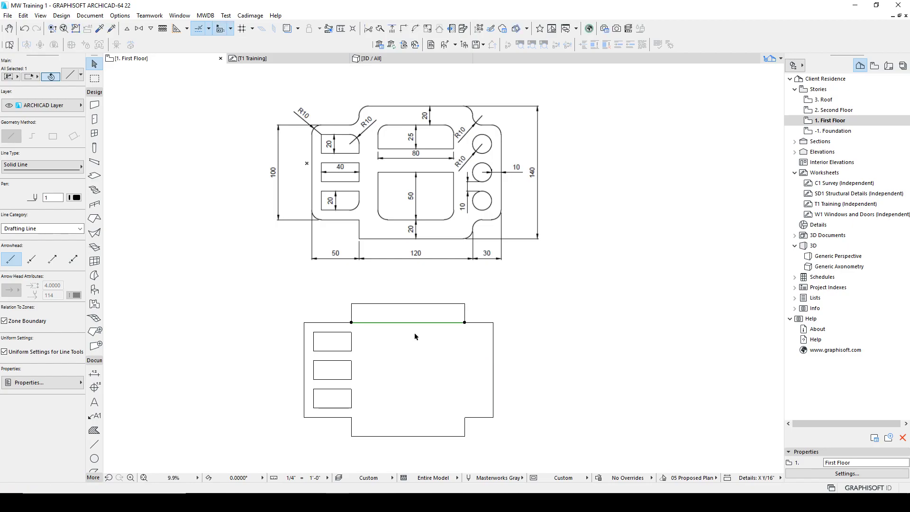
Step: Drag a copy of the new horizontal line another 25 feet down for the upper center cutout's lower edge, and deselect it
key(ctrl+shift+d)
click(414, 337)
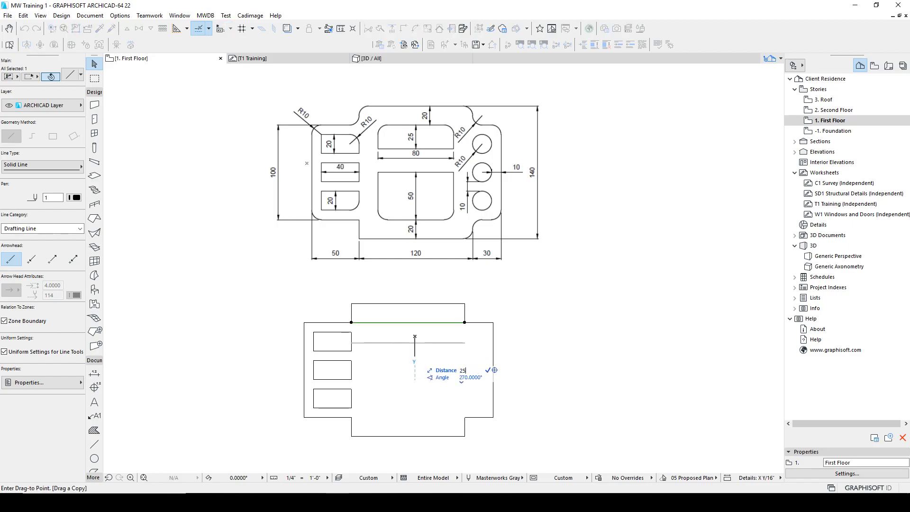
click(415, 361)
key(Escape)
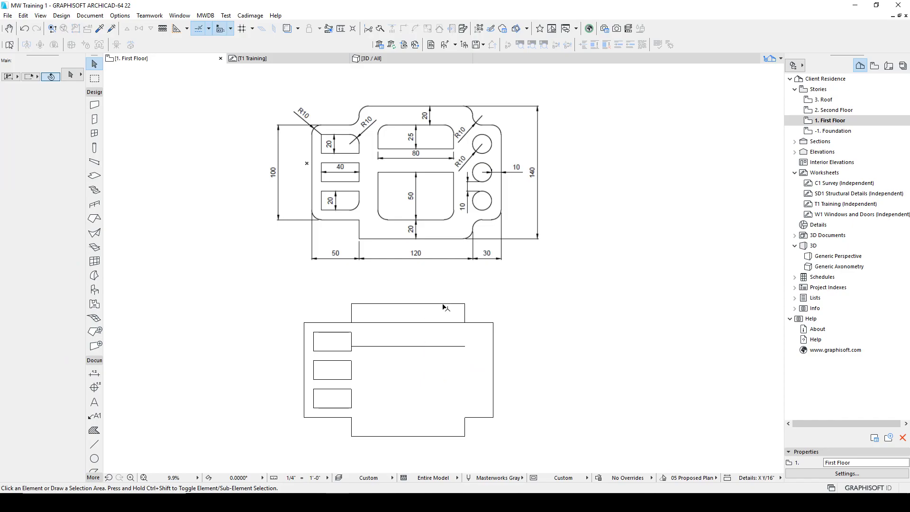
key(l)
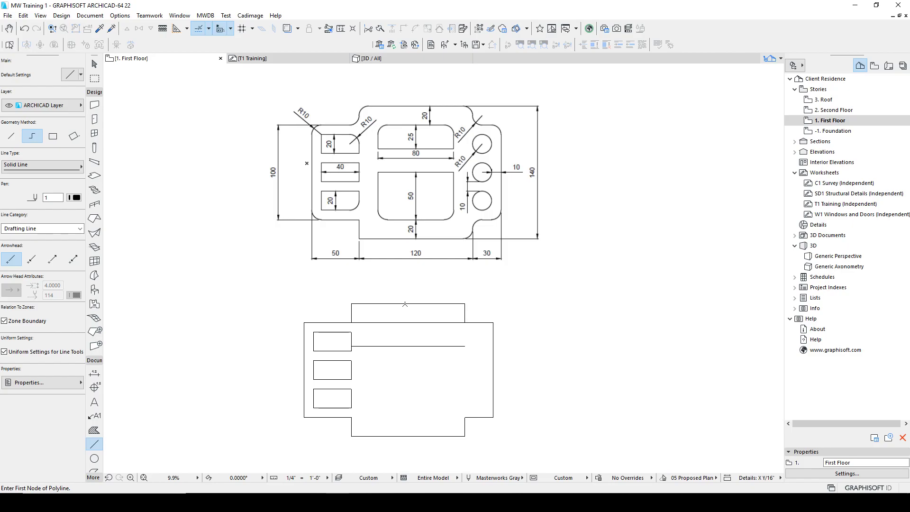
scroll(405, 303, up, 2)
key(Escape)
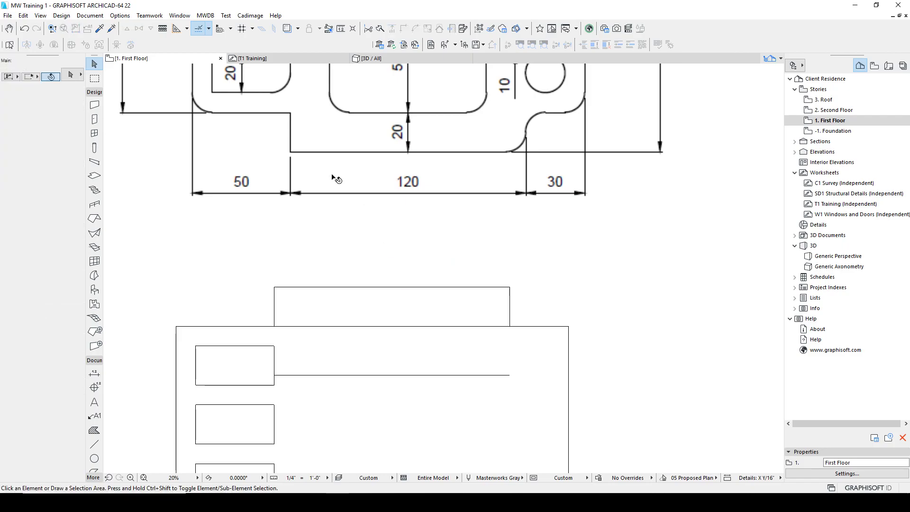
Step: Set the snap points to Half, calculated between nodes
click(208, 29)
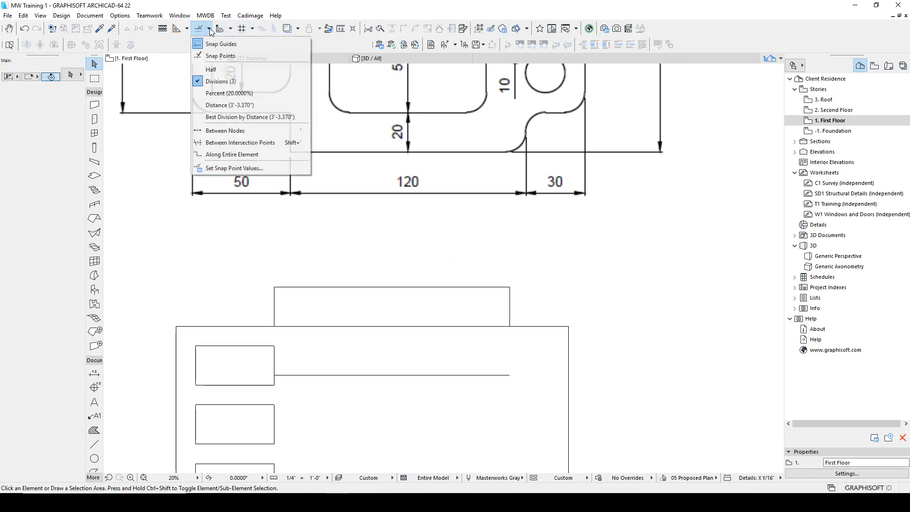
click(214, 70)
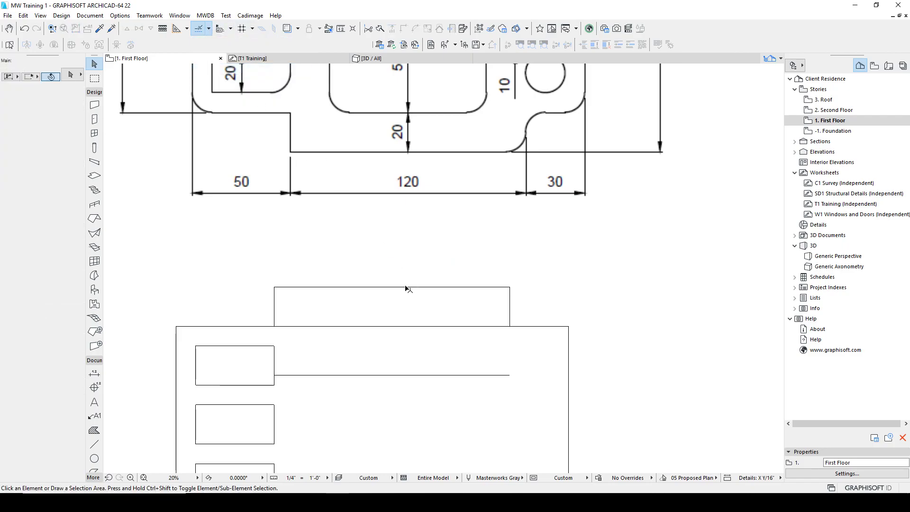
click(209, 29)
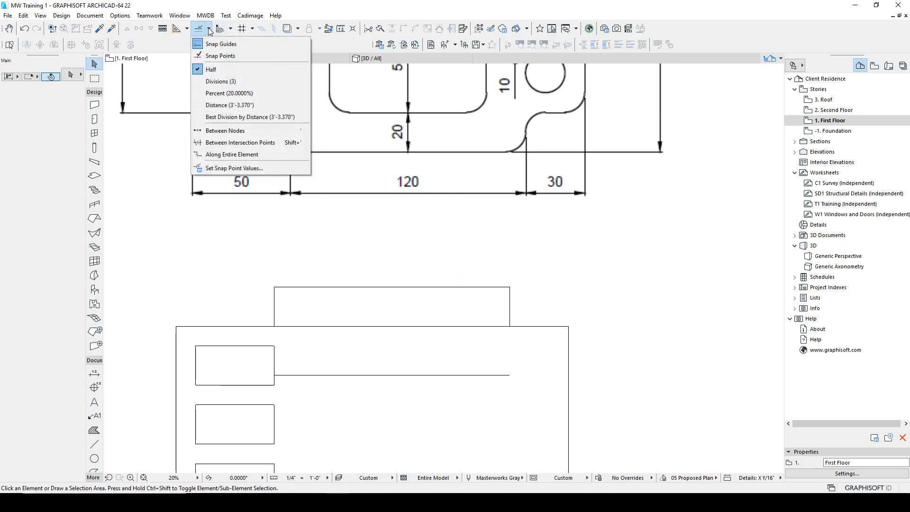
click(232, 131)
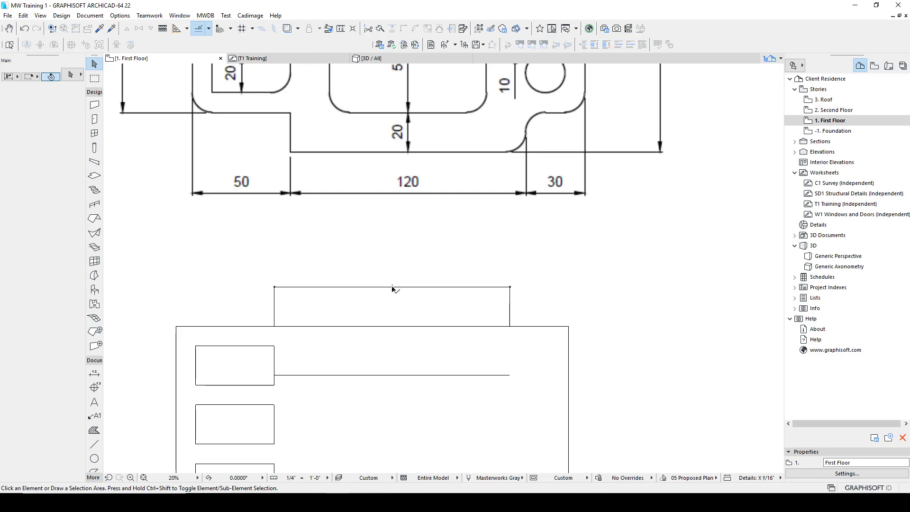
Step: Draw a vertical line from the top edge's midpoint 45 feet down to the lower offset line, and trim its part above the upper offset line
middle_drag(427, 290, 414, 198)
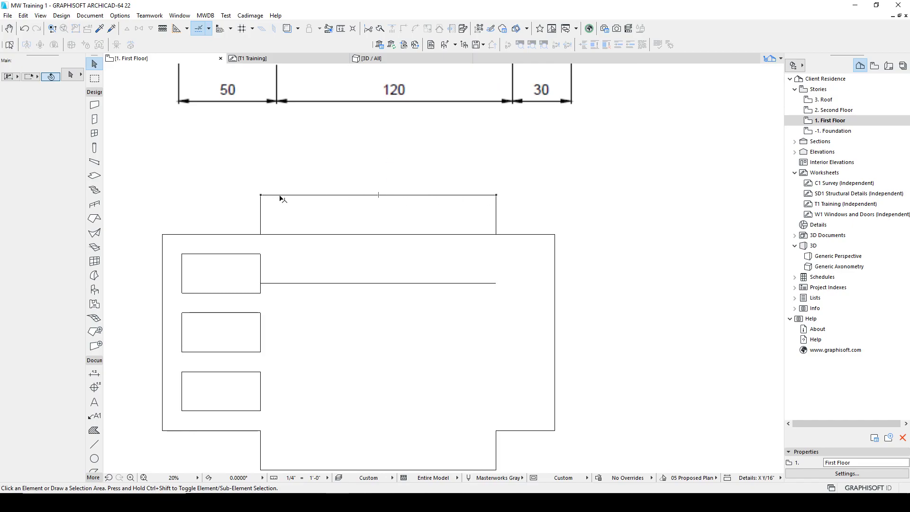
scroll(446, 215, down, 4)
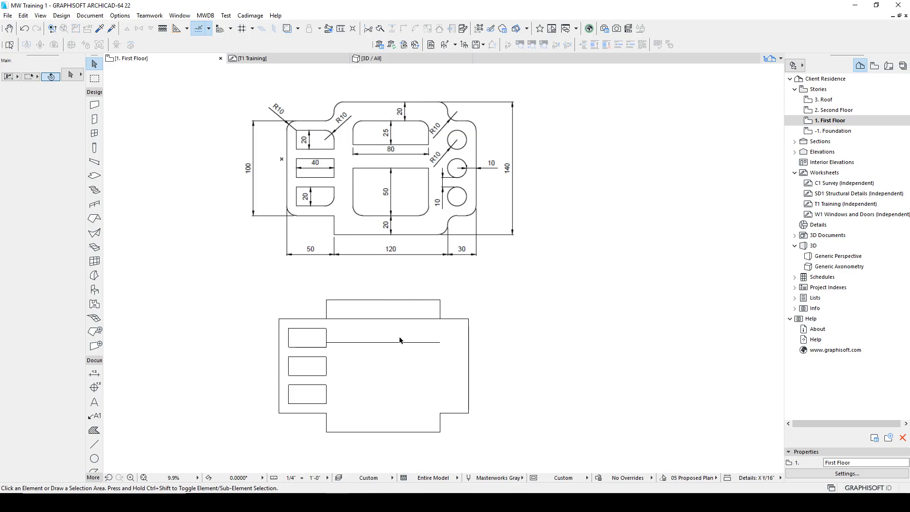
scroll(400, 341, up, 3)
key(l)
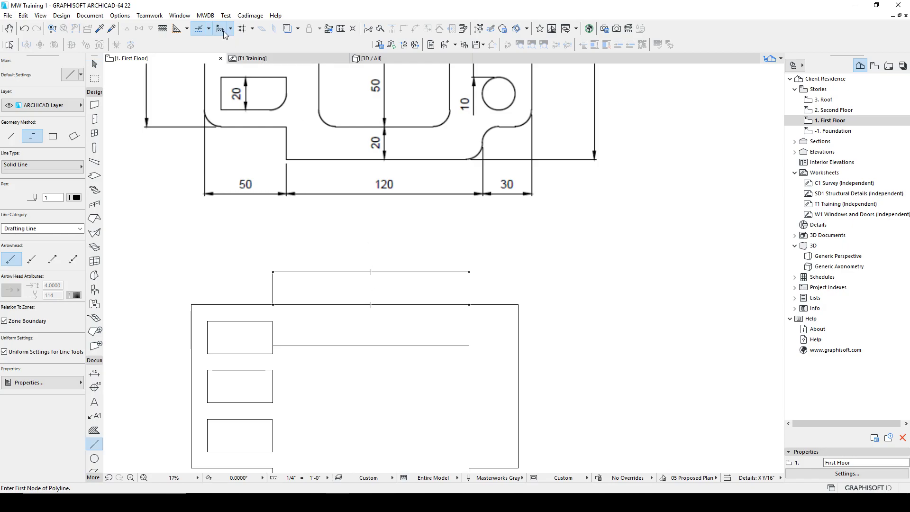
click(209, 29)
click(209, 31)
click(371, 271)
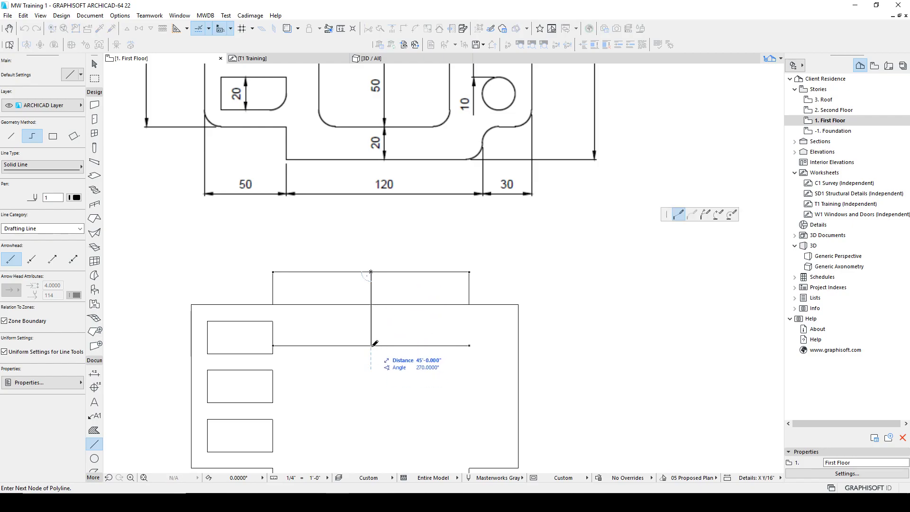
double_click(372, 345)
ctrl+click(371, 286)
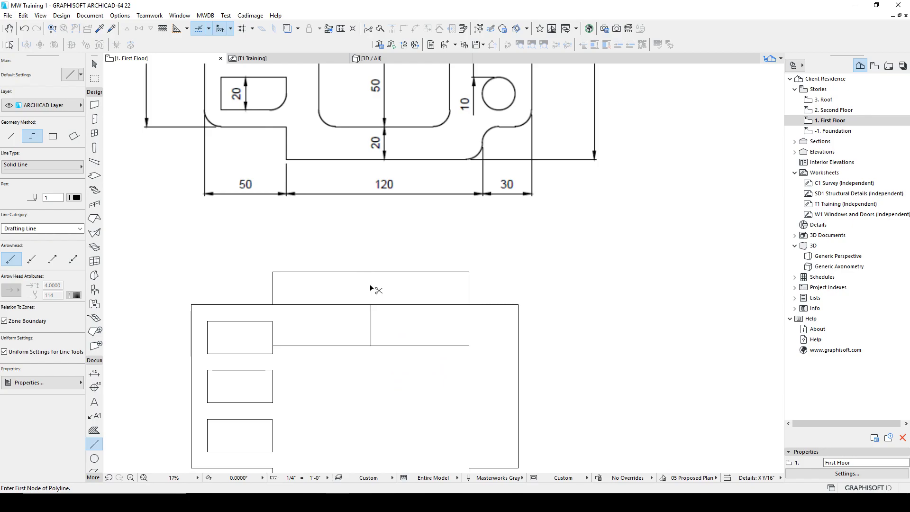
Step: Move the vertical center line 40 feet to the right for the upper center cutout's right edge
click(372, 322)
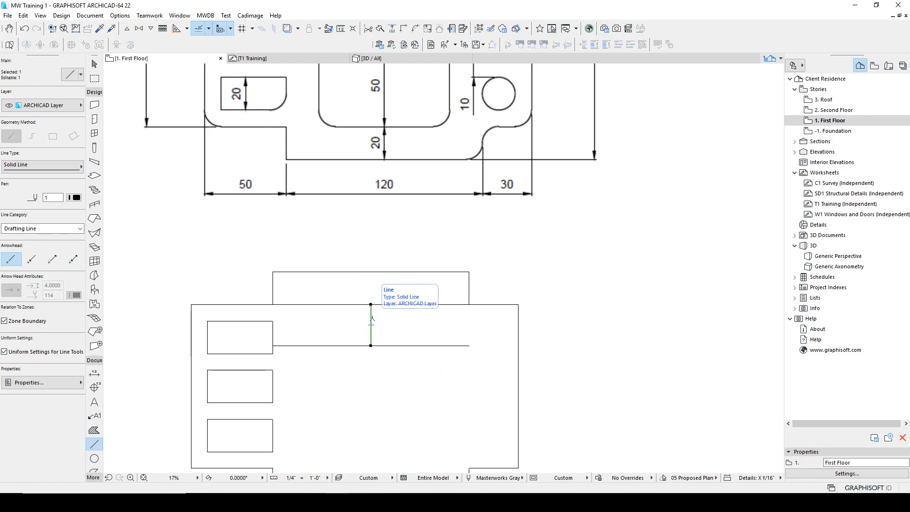
key(ctrl+d)
click(382, 331)
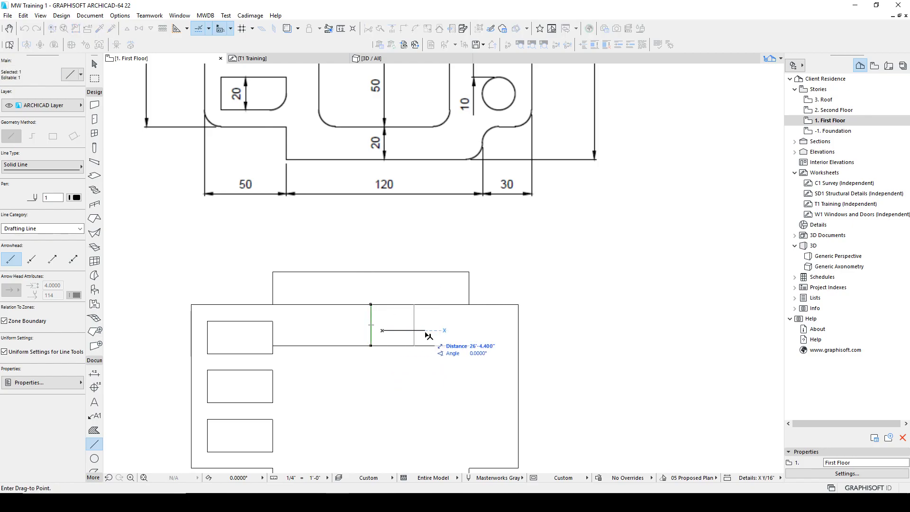
text(40)
key(Return)
Step: Drag a copy of the moved vertical line 80 feet to the left for the cutout's left edge, and deselect it
key(ctrl+shift+d)
click(455, 330)
text(80)
key(Return)
key(Escape)
Step: Trim the horizontal line ends beyond both vertical edges to leave a closed upper center cutout rectangle, and leave the Line tool
ctrl+click(296, 306)
ctrl+click(297, 346)
ctrl+click(441, 345)
ctrl+click(447, 305)
scroll(423, 325, down, 5)
middle_drag(425, 339, 406, 327)
scroll(406, 327, up, 1)
key(Escape)
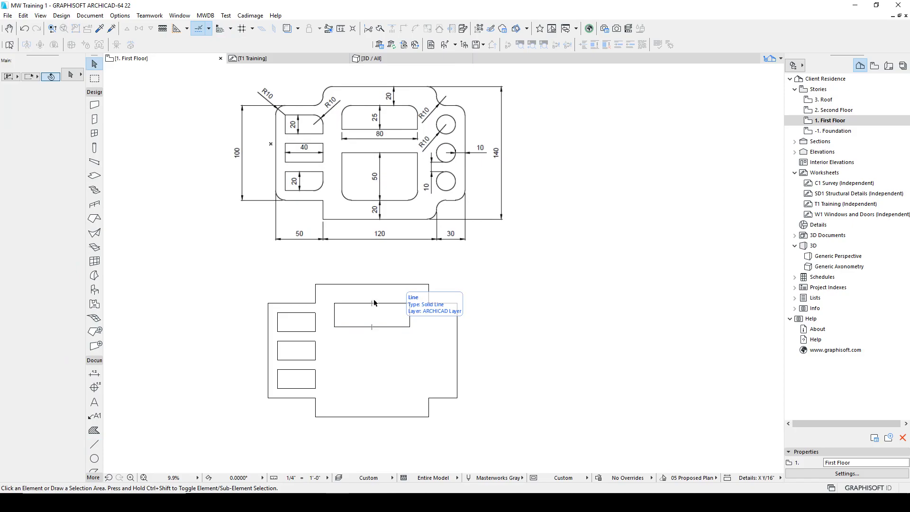
Step: Select the upper center cutout rectangle and drag a copy straight down until its lower edge lies on the outline's bottom edge
click(329, 298)
click(412, 335)
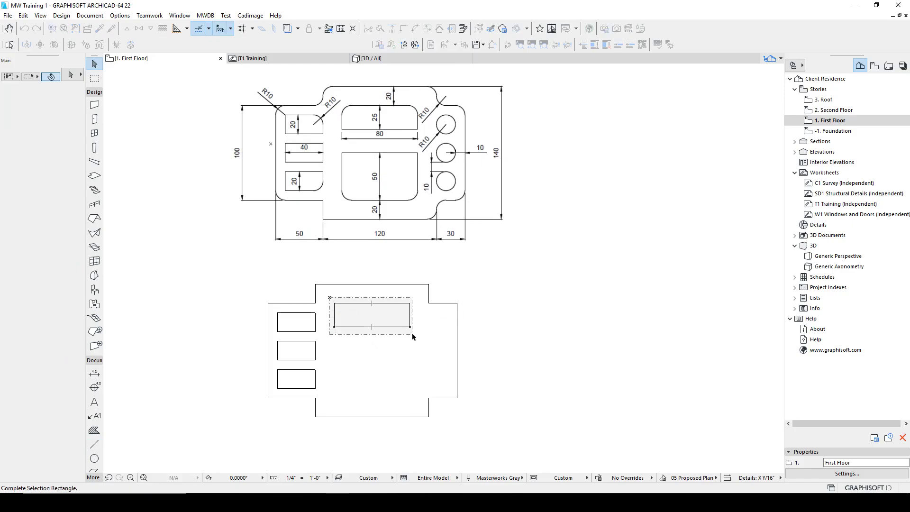
click(416, 337)
key(ctrl+shift+d)
click(390, 327)
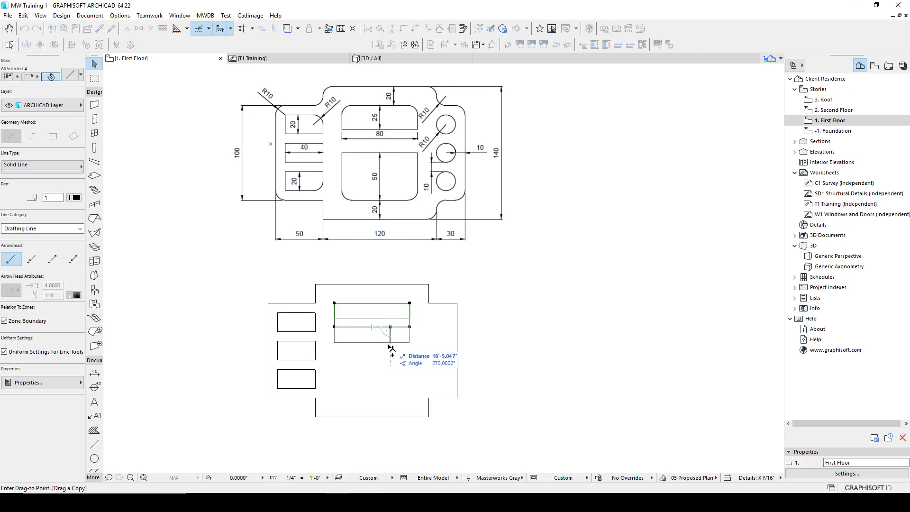
click(390, 417)
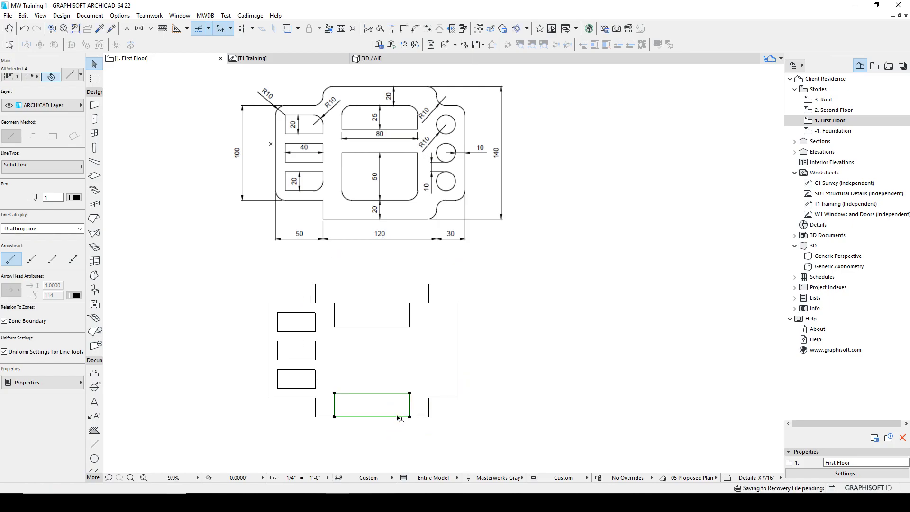
Step: Move the copied center rectangle 20 feet straight up from the outline's bottom edge, and deselect it
key(ctrl+d)
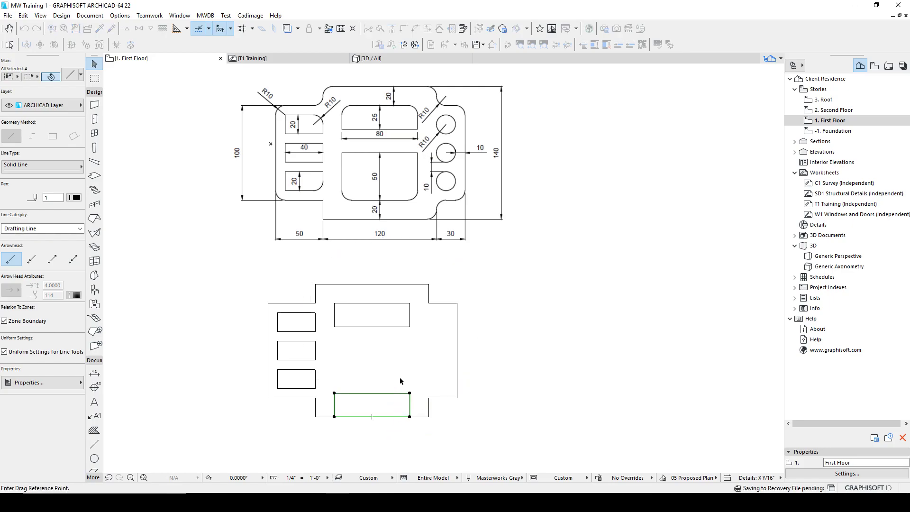
click(400, 381)
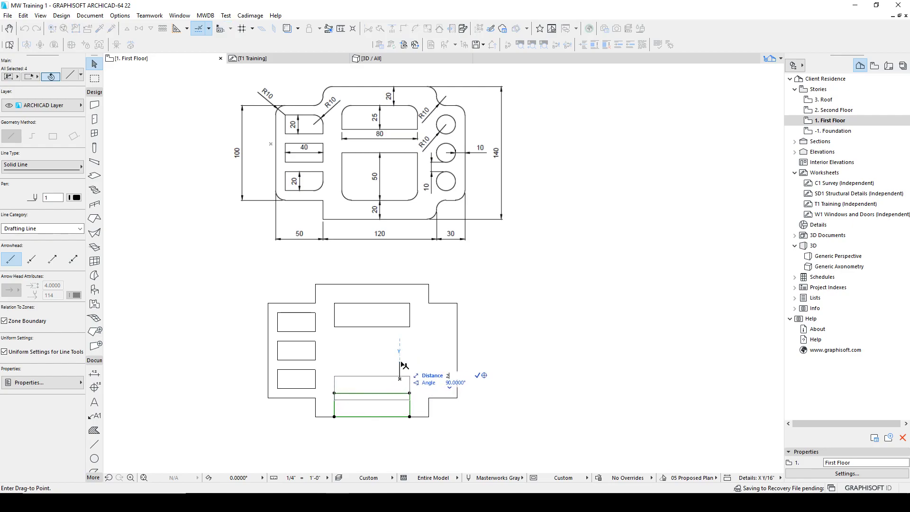
click(400, 363)
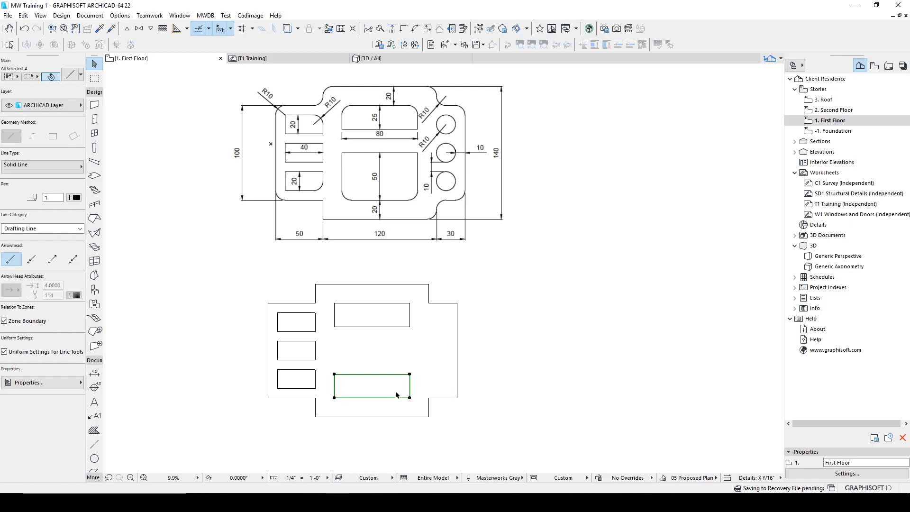
key(Escape)
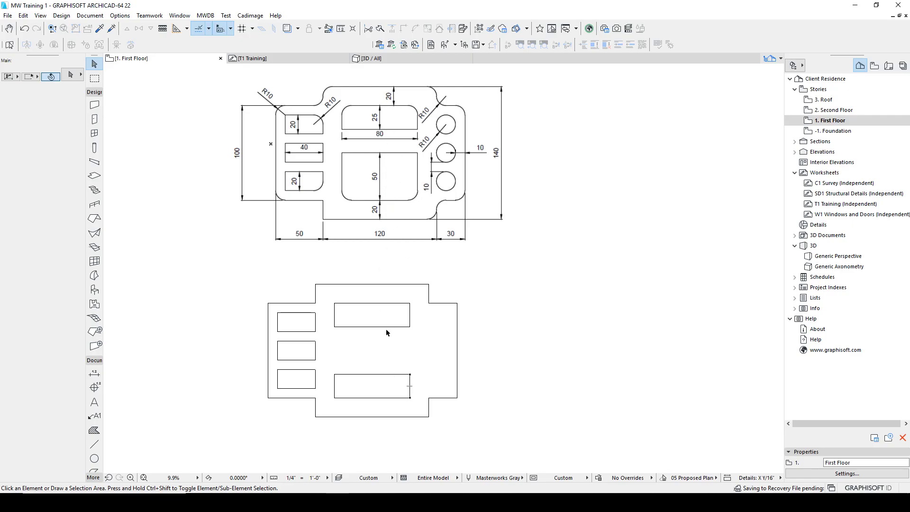
Step: Stretch the top edge of the lower center rectangle 25 feet upward together with its side lines, and deselect it
drag(427, 385, 328, 355)
click(391, 375)
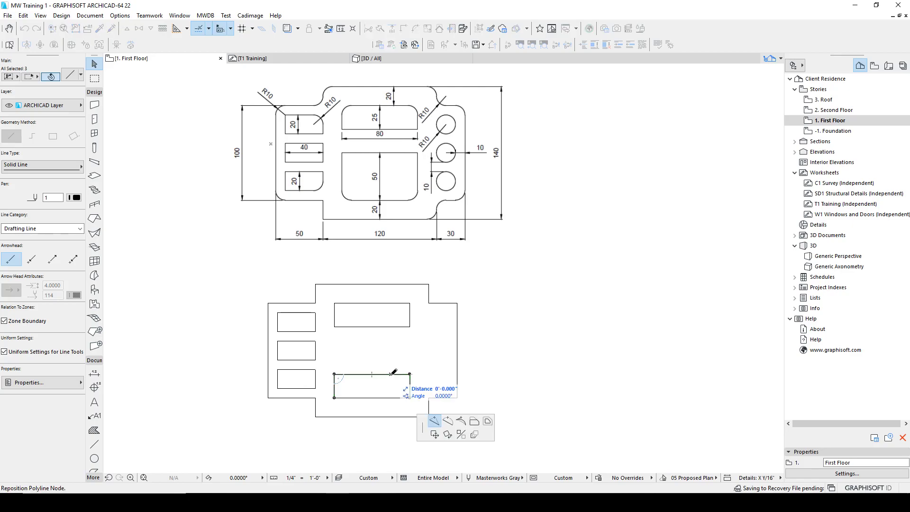
text(25)
key(Return)
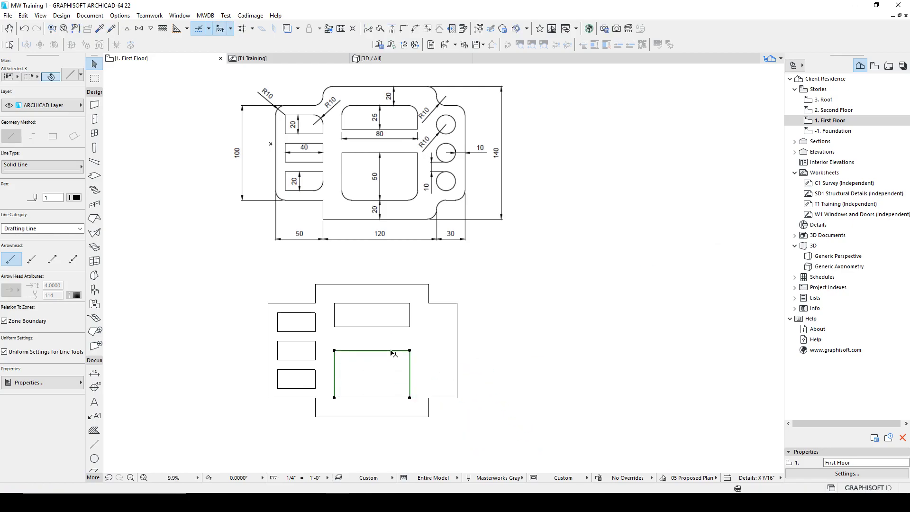
key(Escape)
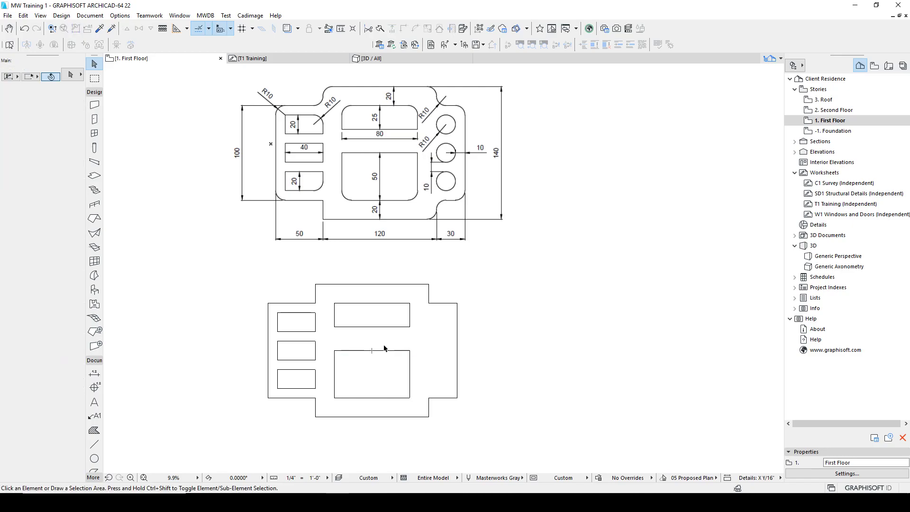
Step: Measure the height of the lower center rectangle along its right edge
key(m)
click(409, 399)
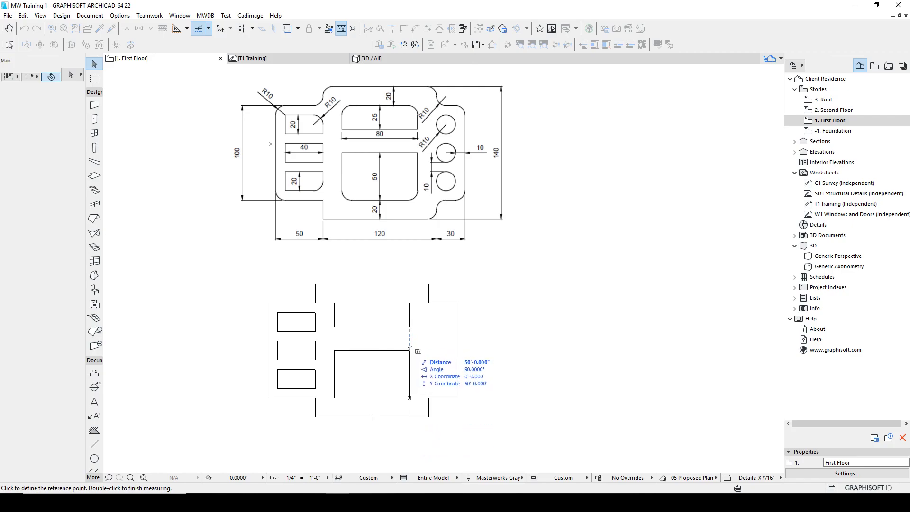
key(Escape)
Step: Undo the stretch, the move and the copy of the lower center rectangle
middle_drag(458, 356, 433, 373)
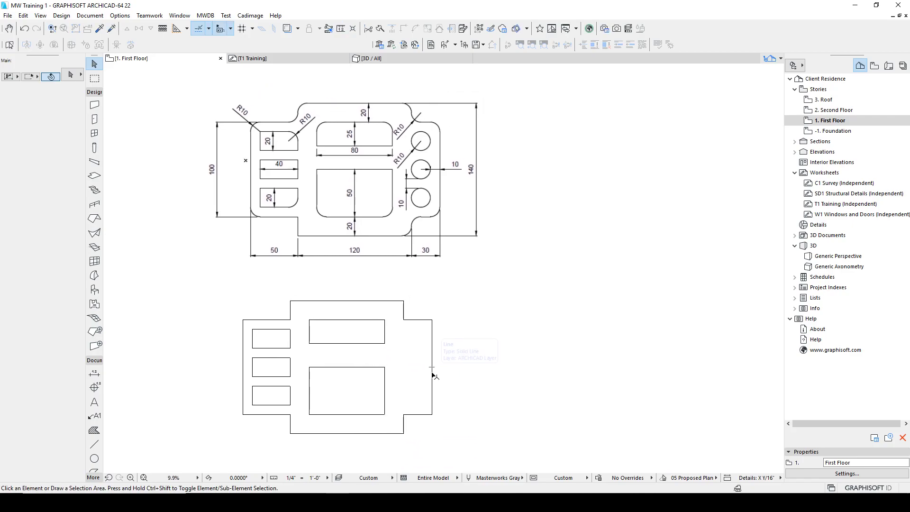
key(ctrl+z)
key(ctrl+z)
key(ctrl+z)
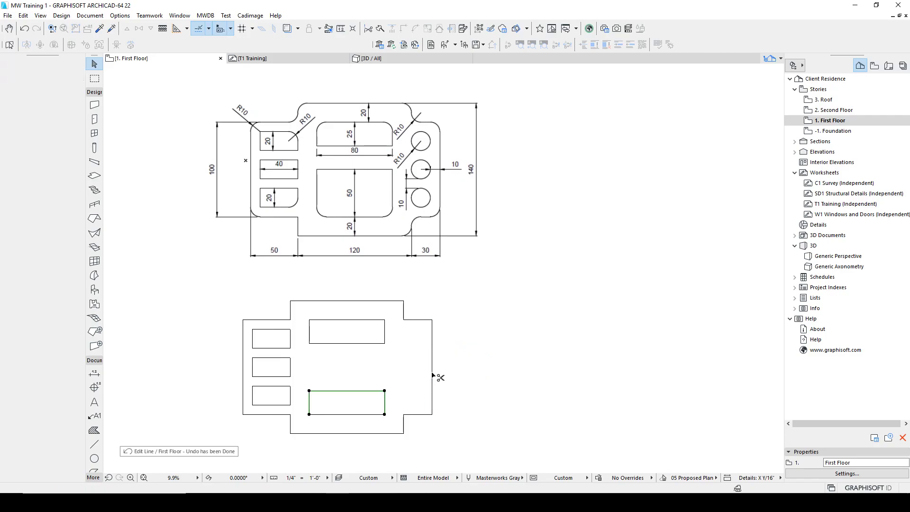
Step: Drag a copy of the upper center rectangle straight down so its lower edge sits 20 feet above the outline's bottom edge
key(ctrl+alt+d)
click(384, 343)
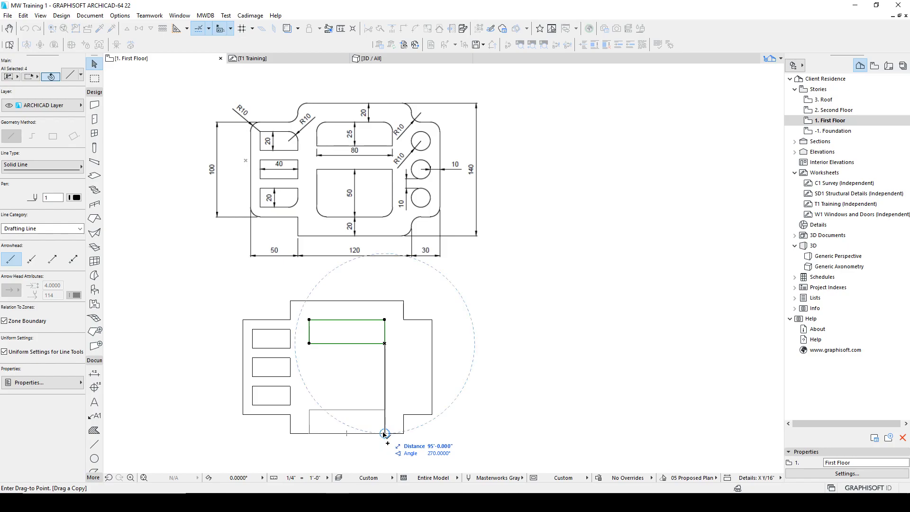
key(alt+shift)
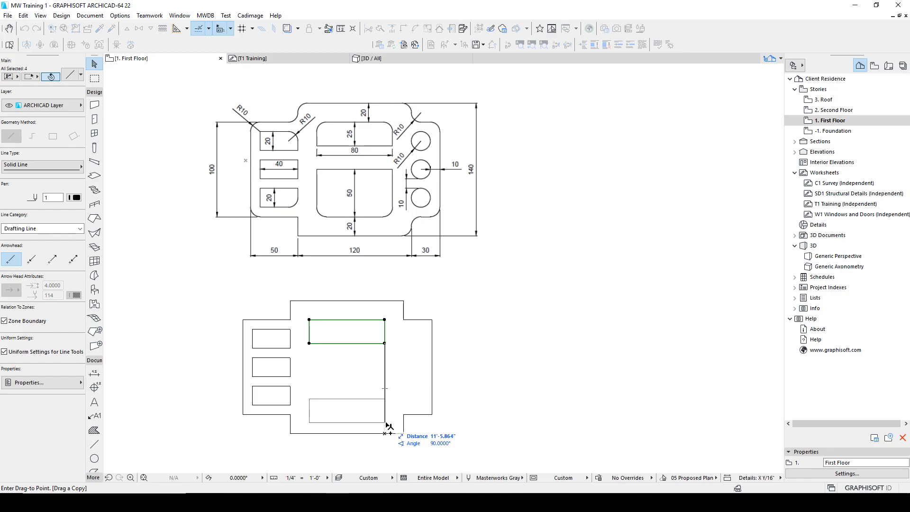
text(20)
key(Return)
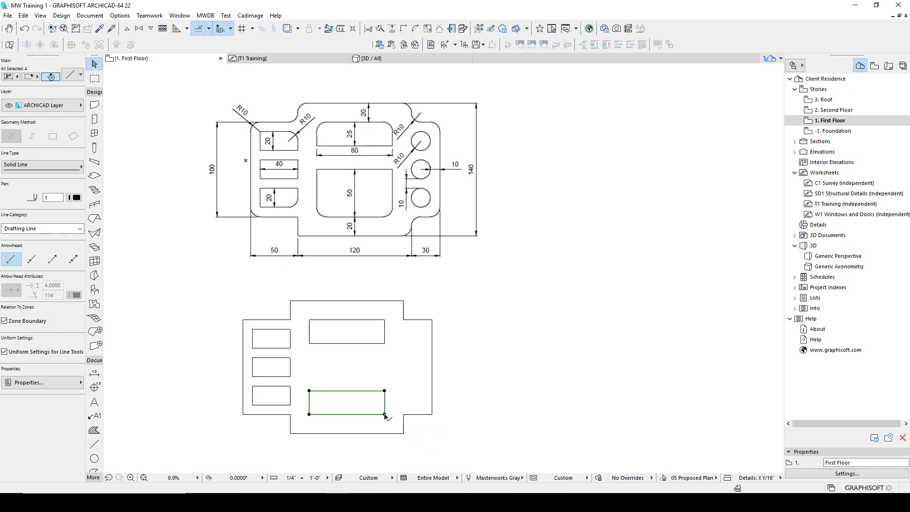
key(Escape)
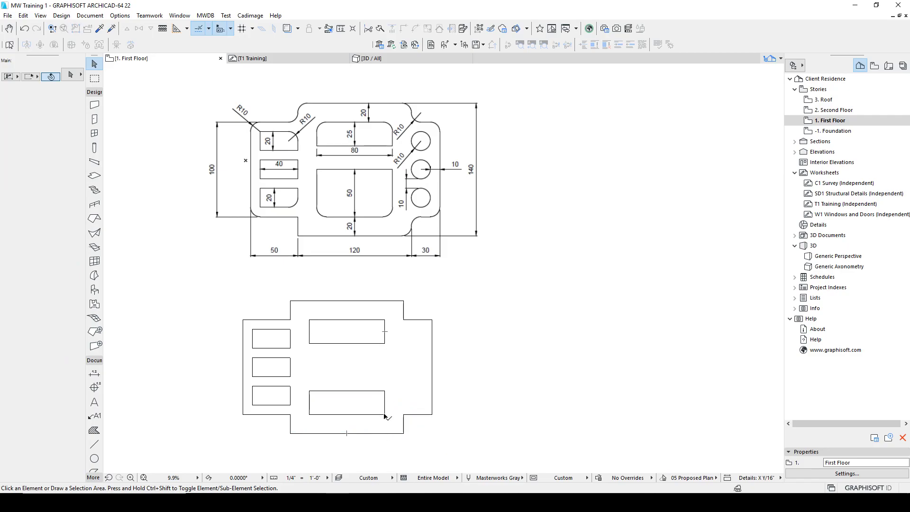
Step: Select the copied rectangle's top and side lines, offset its top edge 25 feet upward, and deselect it
drag(388, 418, 299, 377)
click(375, 392)
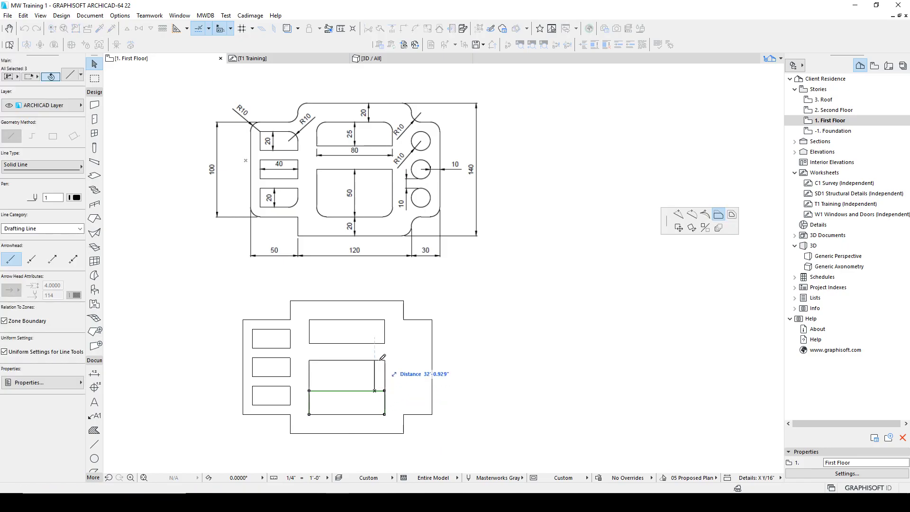
text(25)
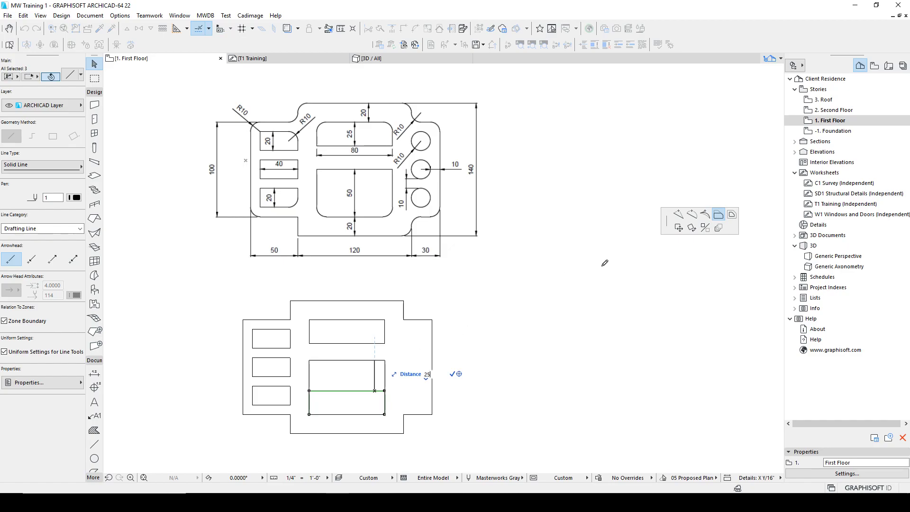
key(Return)
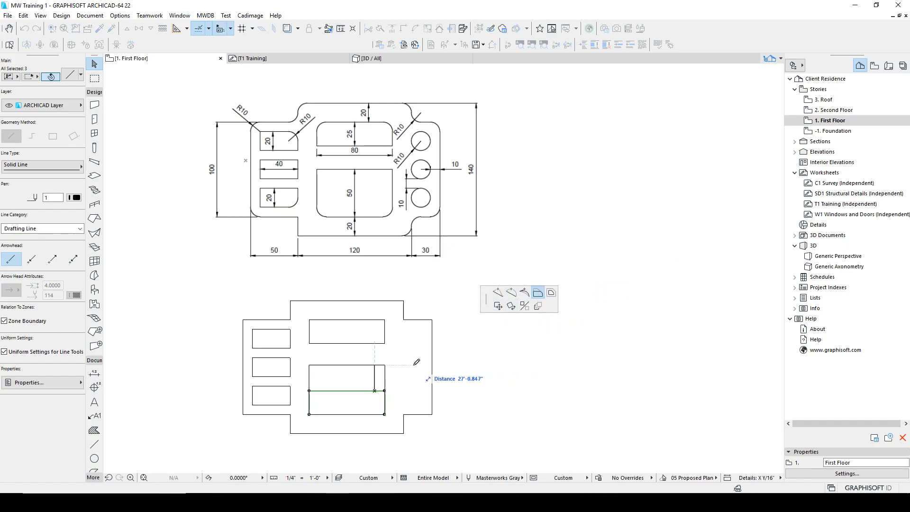
text(25)
key(Return)
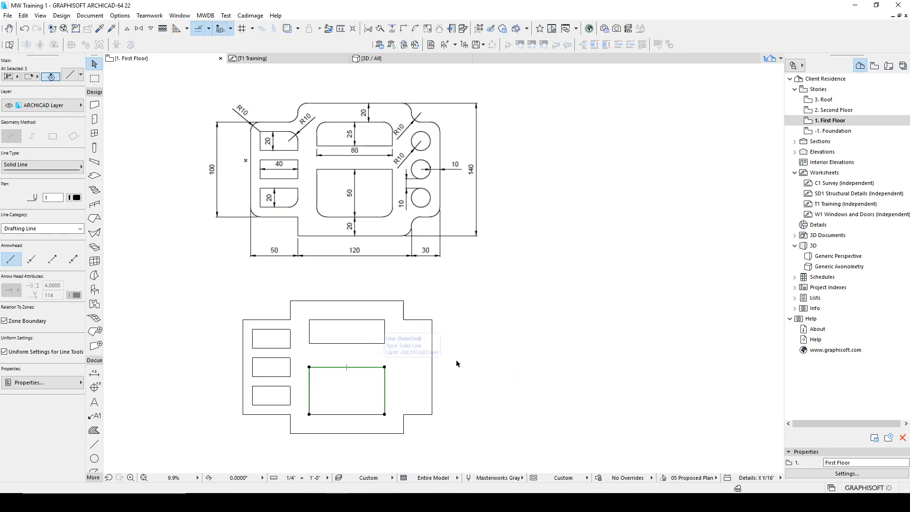
click(525, 369)
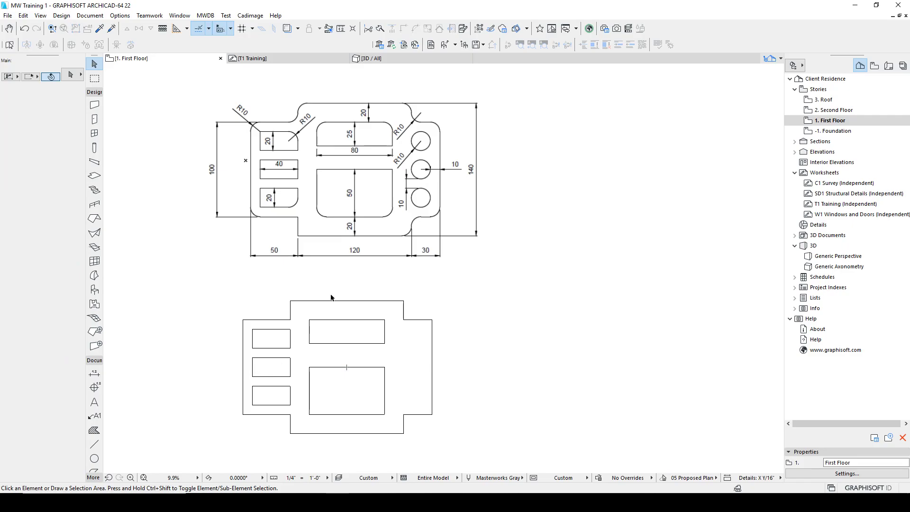
Step: Draw a circle centered on the midpoint of the top left slot's right edge, with its radius reaching the slot's upper-right corner
scroll(285, 327, up, 1)
key(c)
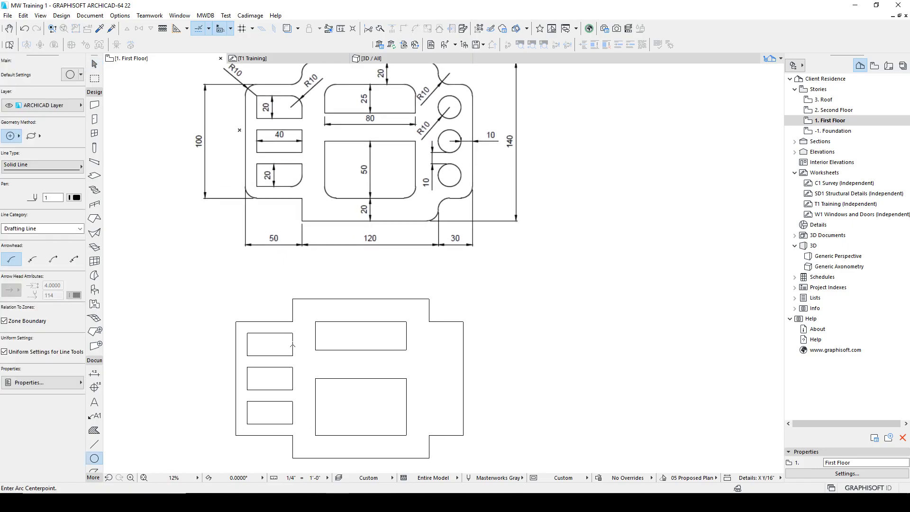
click(293, 344)
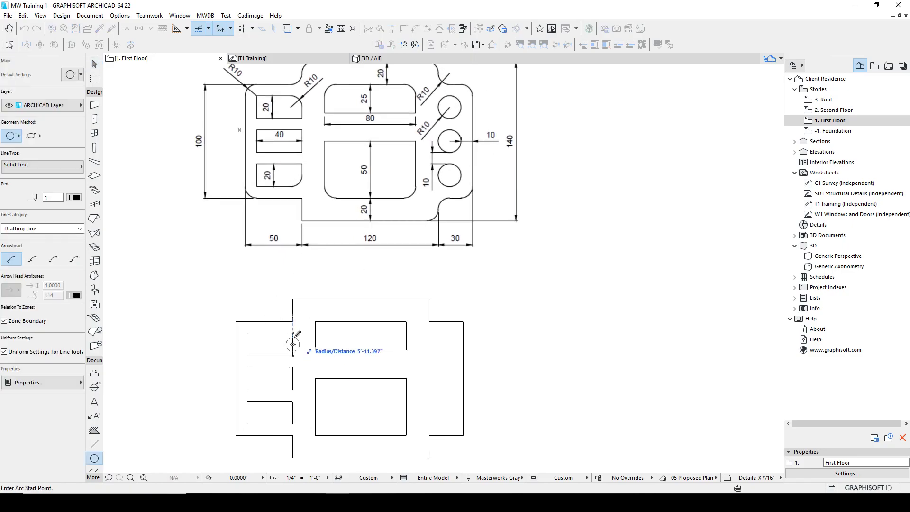
click(293, 333)
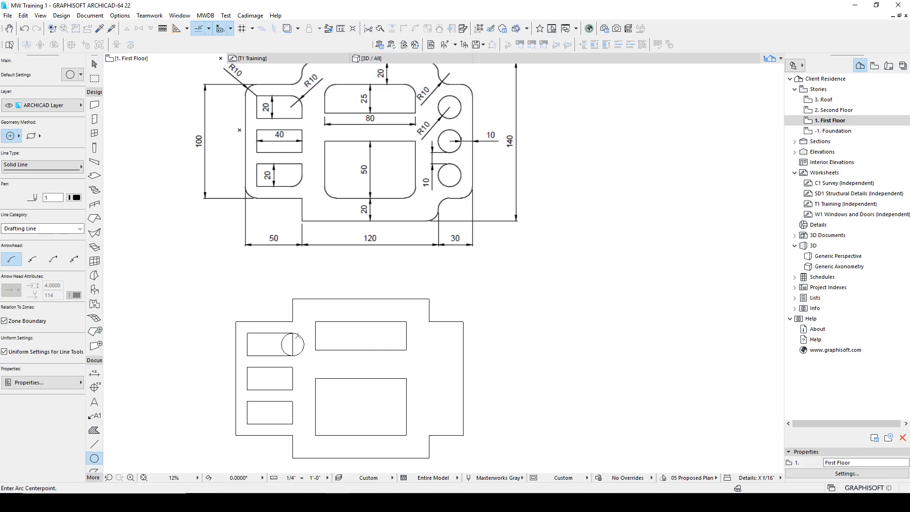
Step: Copy the circle to the right-edge midpoints of the middle and bottom left slots
shift+click(299, 336)
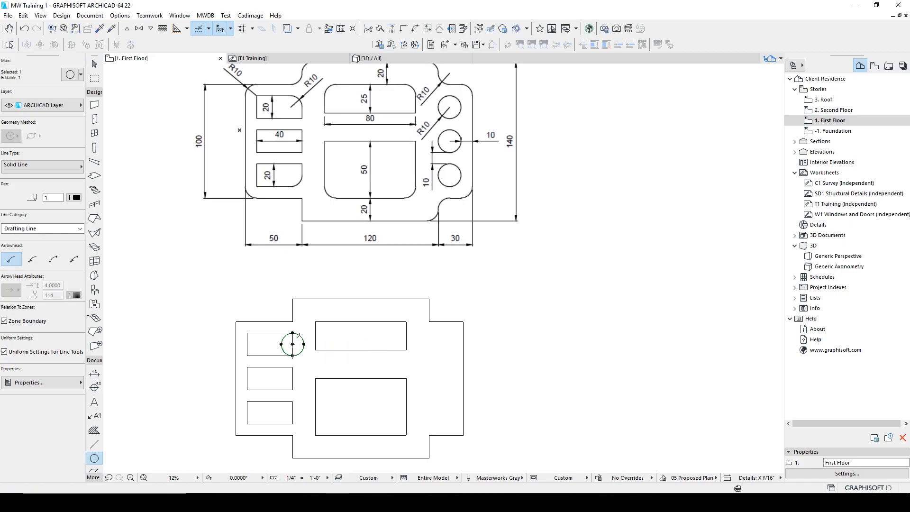
key(ctrl+d)
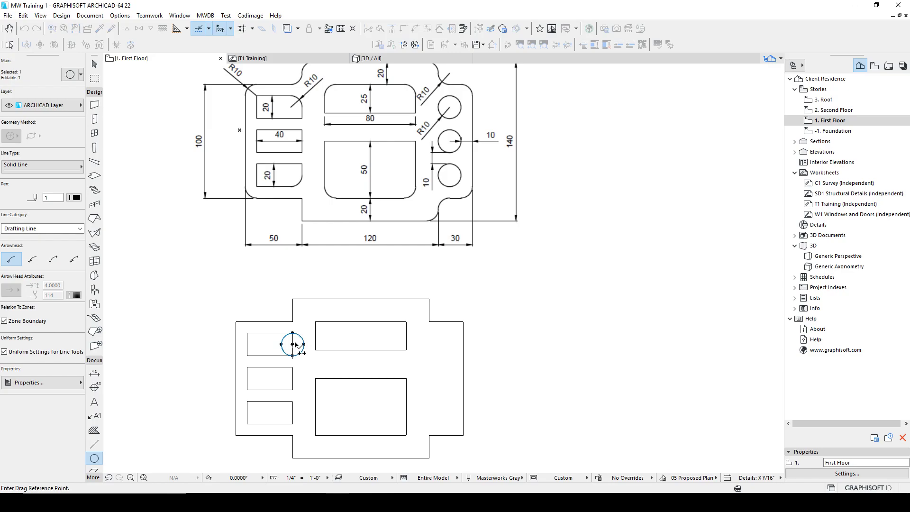
click(293, 344)
click(292, 380)
click(292, 413)
key(Escape)
Step: Move all three circles horizontally to the right until they sit 10 feet inside the outline's right edge, and deselect them
shift+click(304, 344)
shift+click(303, 378)
shift+click(304, 412)
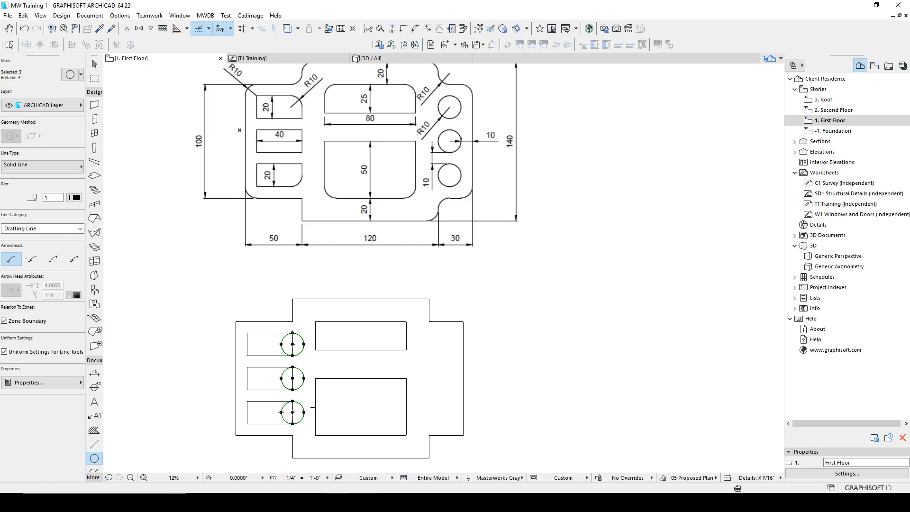
key(ctrl+d)
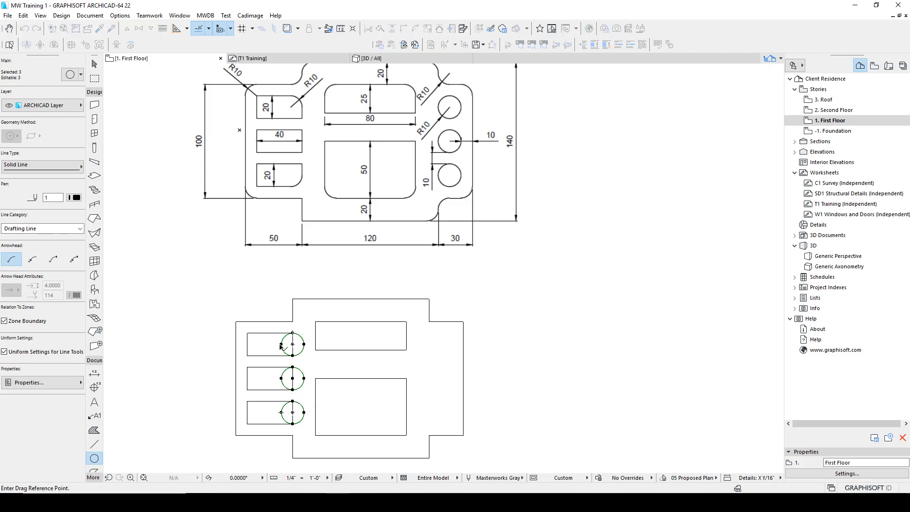
click(304, 345)
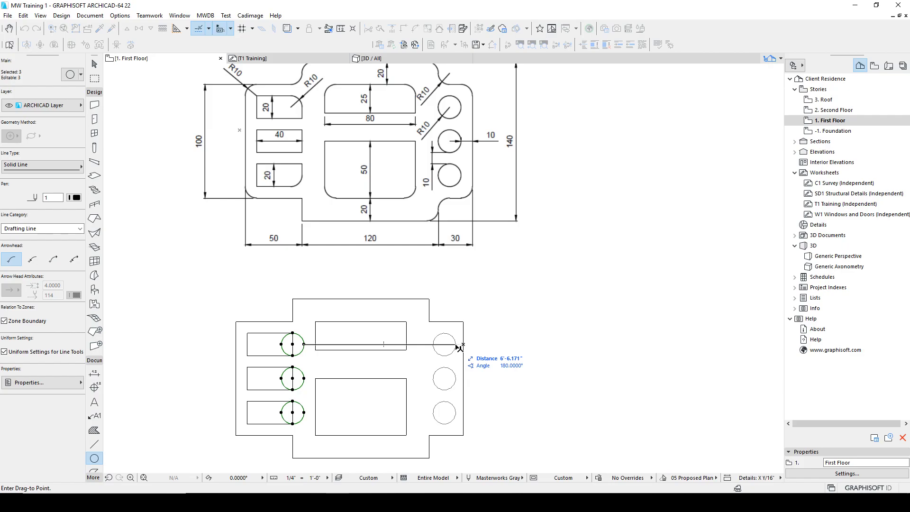
text(10)
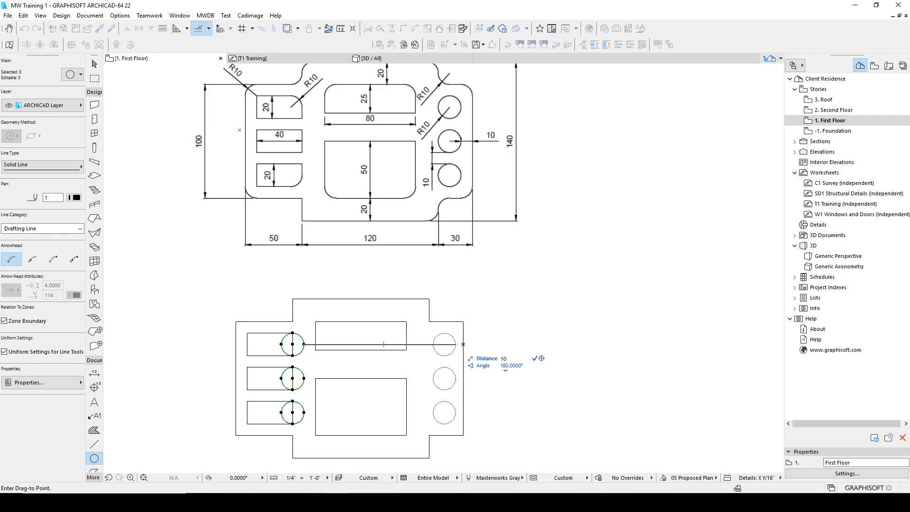
key(Return)
key(Escape)
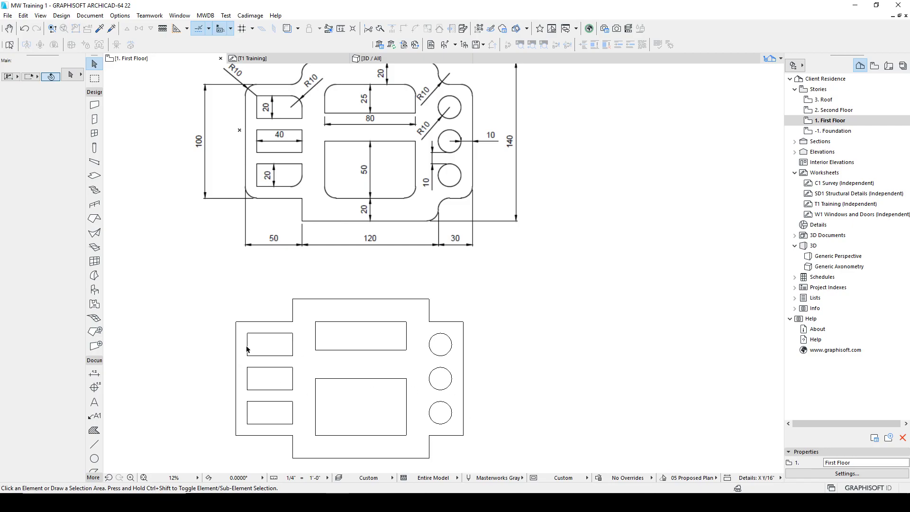
Step: Fillet the outer outline with a 10-foot radius, selecting all its lines except the short vertical one at the lower left
scroll(413, 389, down, 2)
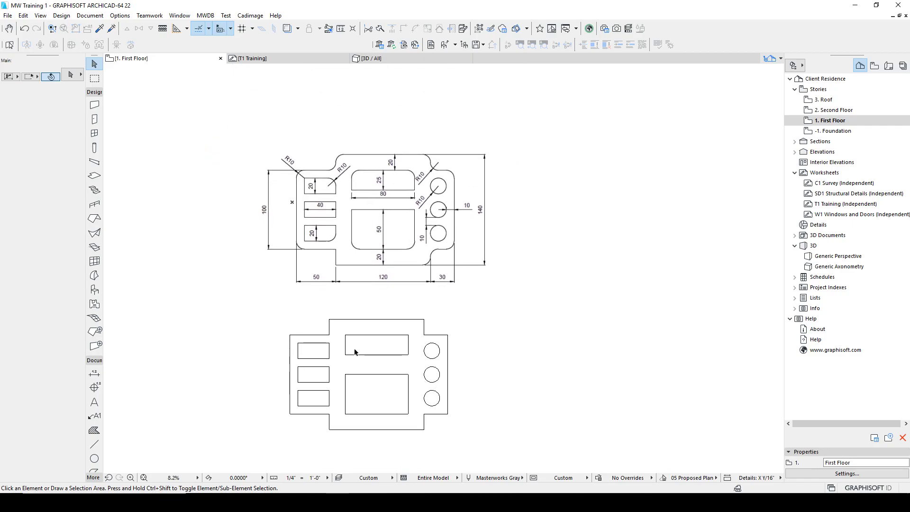
click(297, 413)
shift+click(290, 389)
shift+click(310, 335)
shift+click(330, 326)
shift+click(334, 320)
shift+click(425, 327)
shift+click(441, 335)
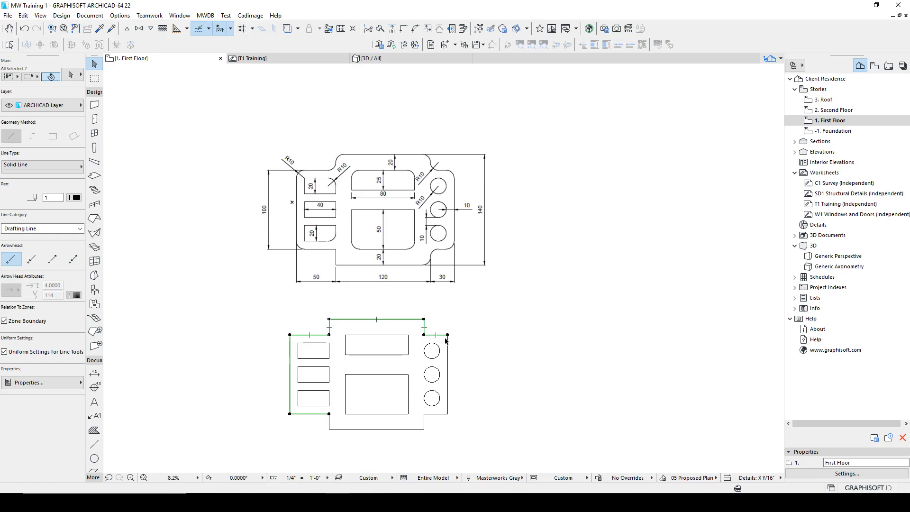
shift+click(449, 350)
shift+click(435, 414)
shift+click(424, 422)
shift+click(413, 429)
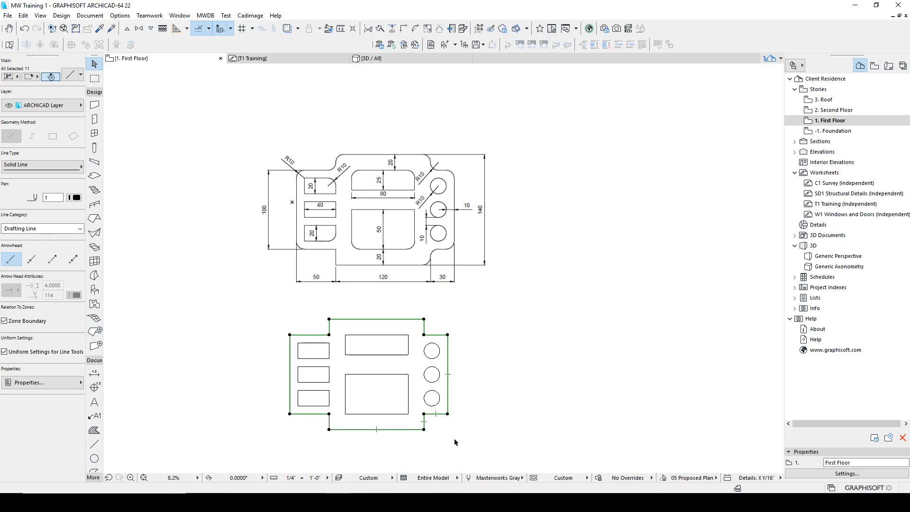
key(f)
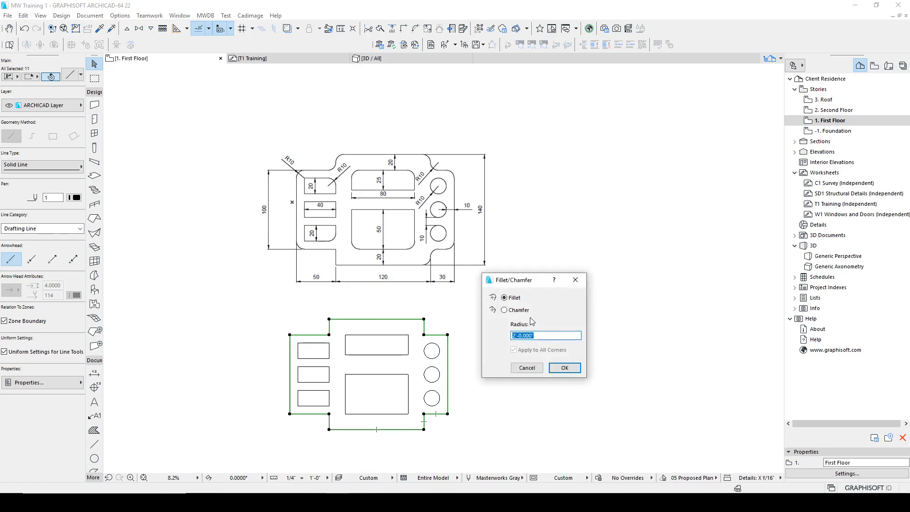
text(10)
key(Return)
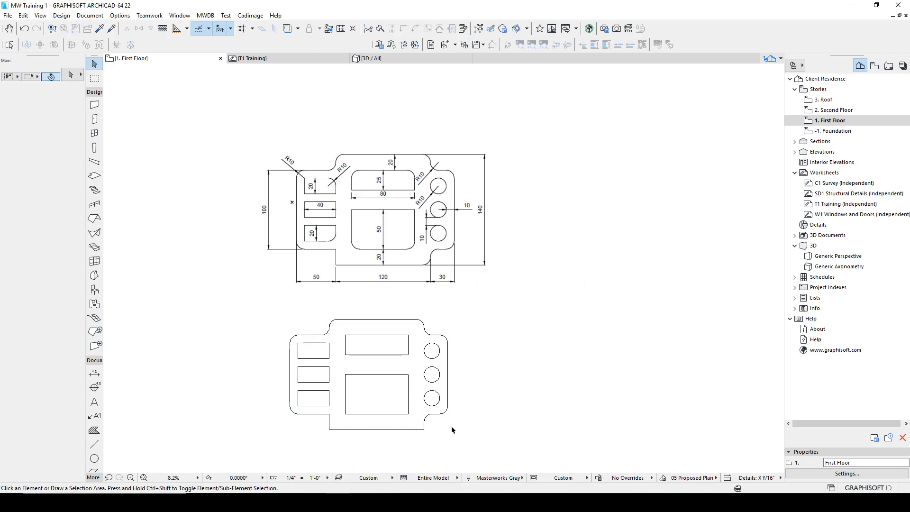
Step: Fillet the outline's lower-right corner, between the bottom line and the short vertical line, with a 10-foot radius
scroll(429, 431, up, 3)
click(418, 429)
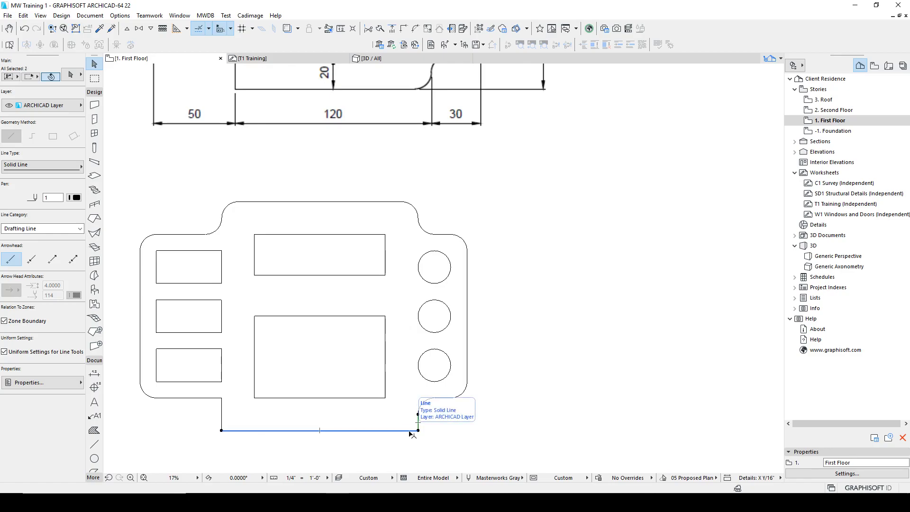
key(f)
key(Return)
key(Escape)
Step: Try to fillet the edges of the top and bottom left slots and both center cutouts together with a 10-foot radius, and undo it
scroll(429, 363, down, 1)
middle_drag(429, 363, 514, 433)
scroll(514, 433, down, 1)
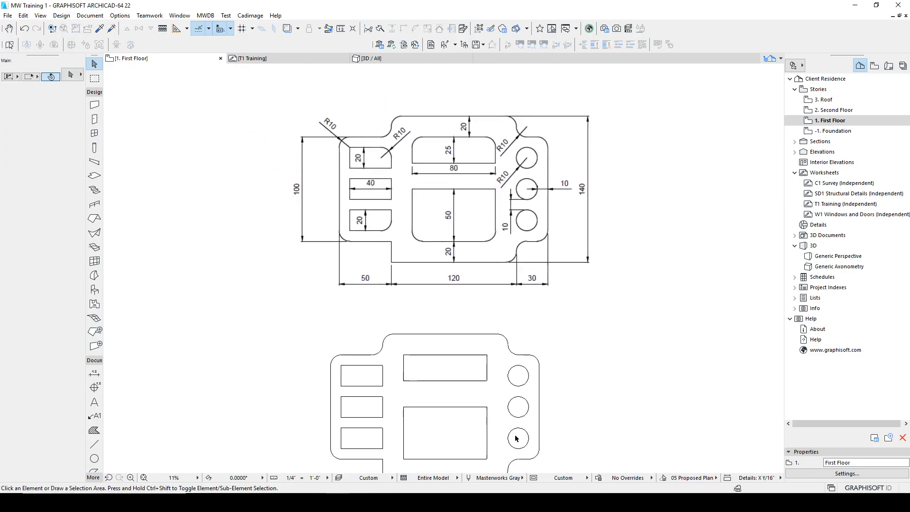
click(398, 379)
click(381, 371)
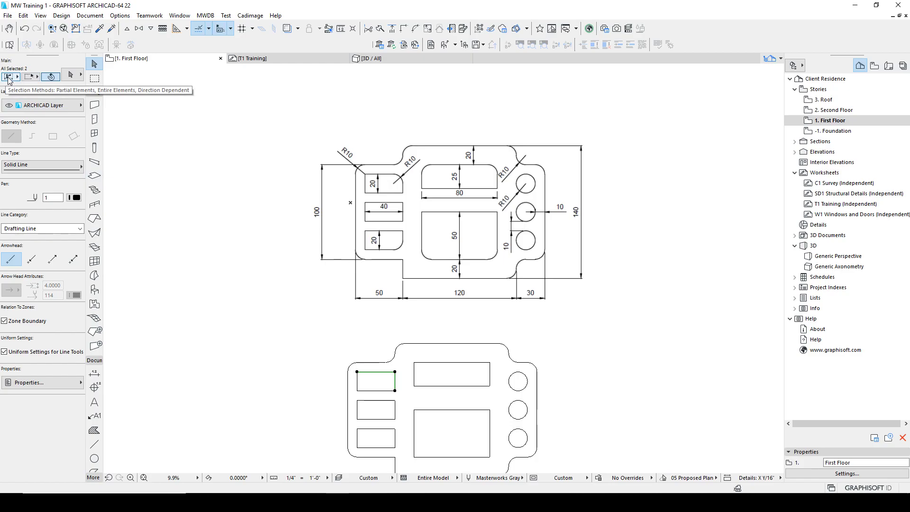
click(401, 451)
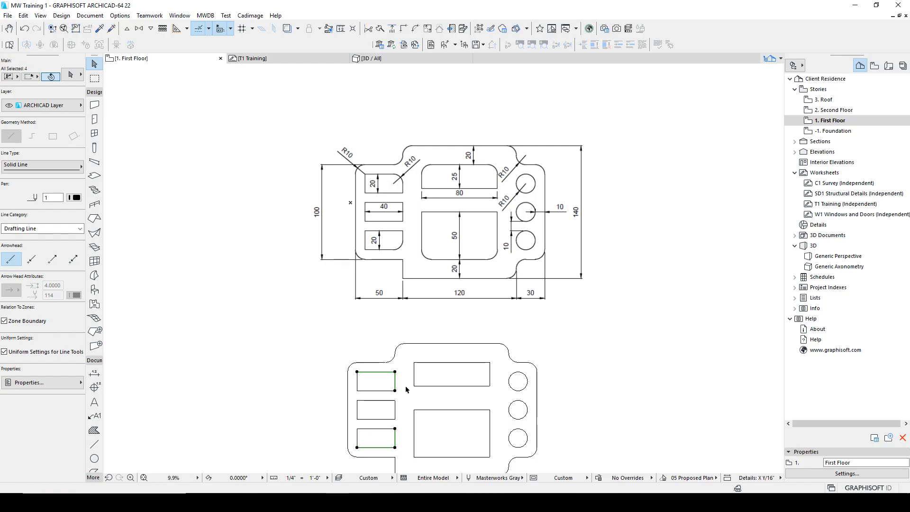
click(440, 361)
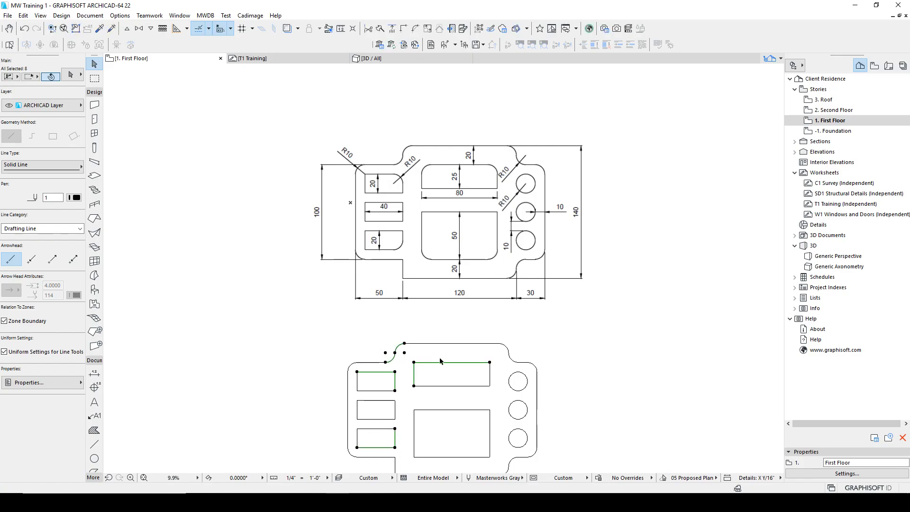
click(402, 360)
shift+click(391, 352)
shift+click(490, 374)
click(496, 446)
shift+click(412, 470)
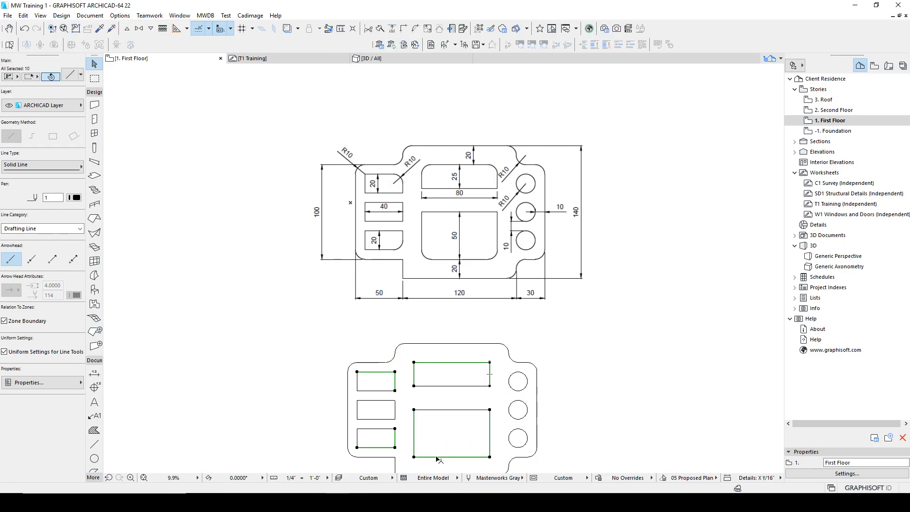
key(f)
click(558, 366)
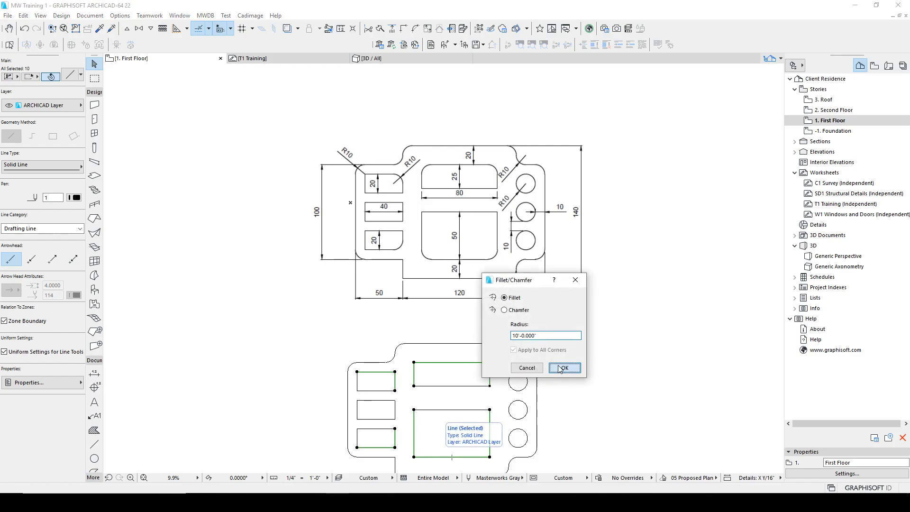
click(412, 418)
key(ctrl+z)
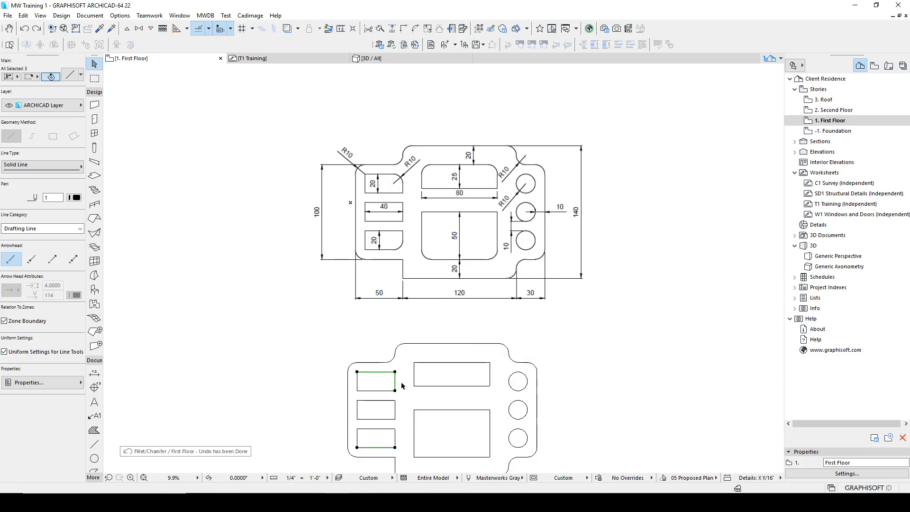
Step: Fillet the top left slot's upper-right corner and the bottom left slot's lower-right corner with a 10-foot radius
click(401, 384)
drag(400, 381, 381, 367)
key(f)
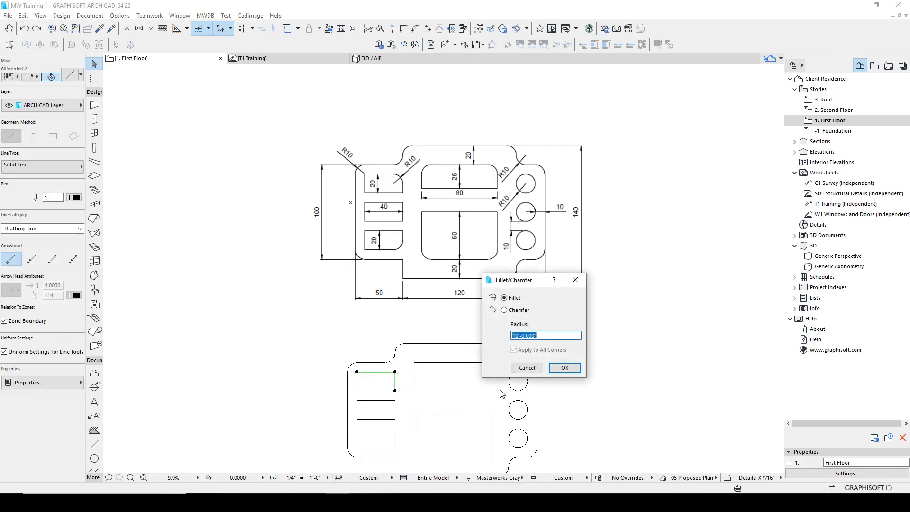
click(578, 369)
click(406, 440)
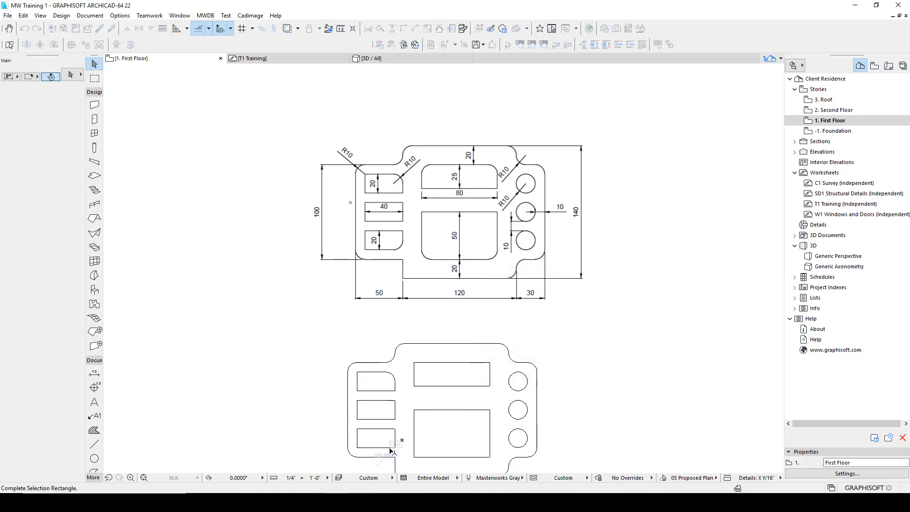
drag(399, 443, 391, 454)
key(f)
click(564, 369)
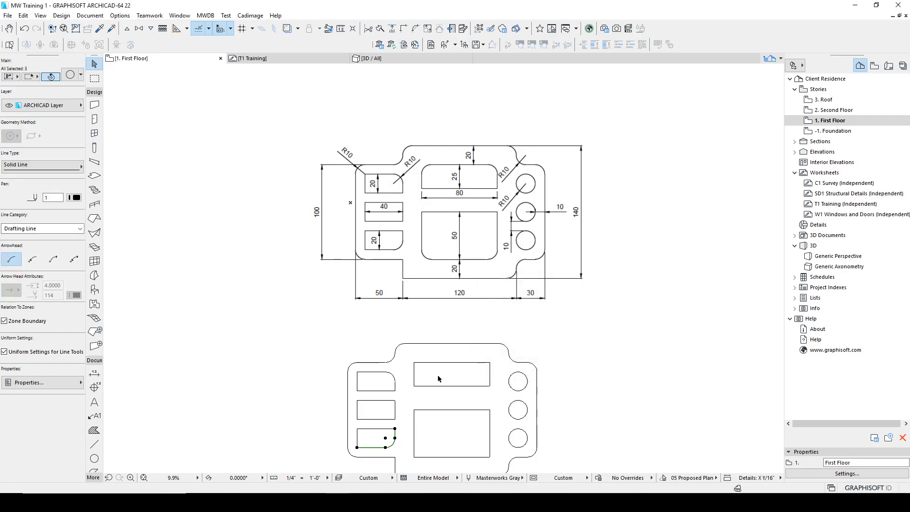
Step: Fillet both upper corners of the upper center cutout with a 10-foot radius
click(450, 377)
drag(492, 371, 407, 356)
key(f)
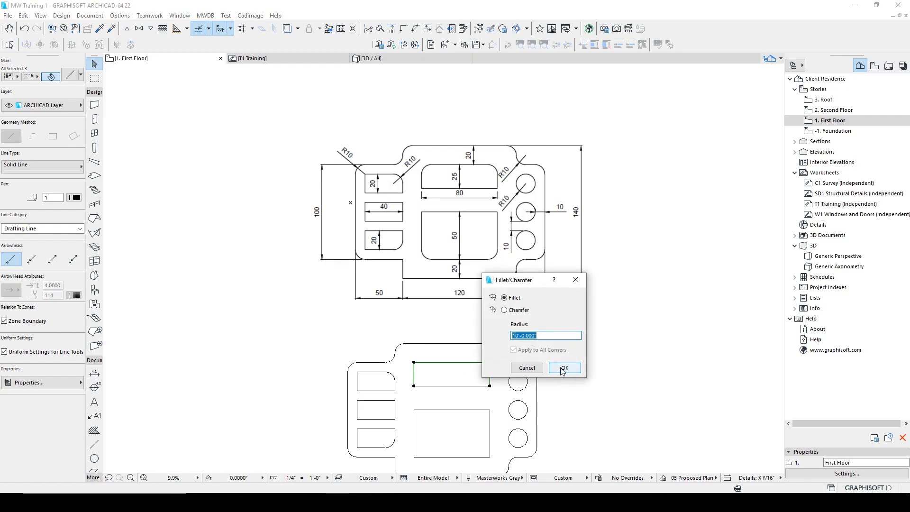
click(562, 369)
click(496, 419)
Step: Fillet both lower corners of the large lower center cutout with a 10-foot radius
middle_drag(497, 436, 480, 373)
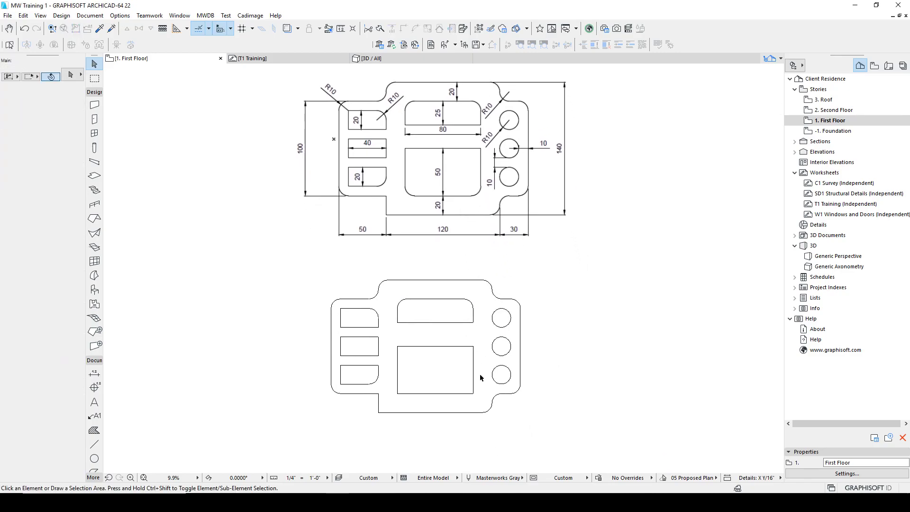
drag(482, 381, 388, 410)
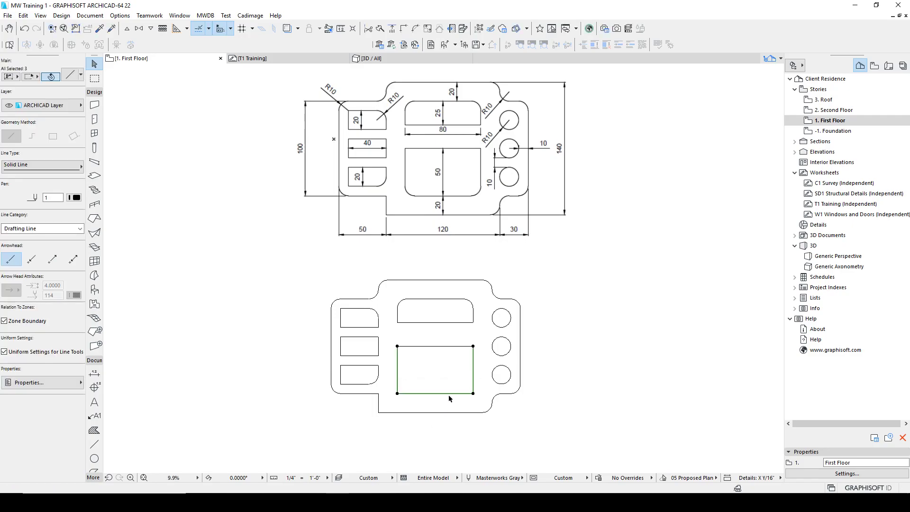
key(f)
click(564, 368)
middle_drag(556, 360, 551, 401)
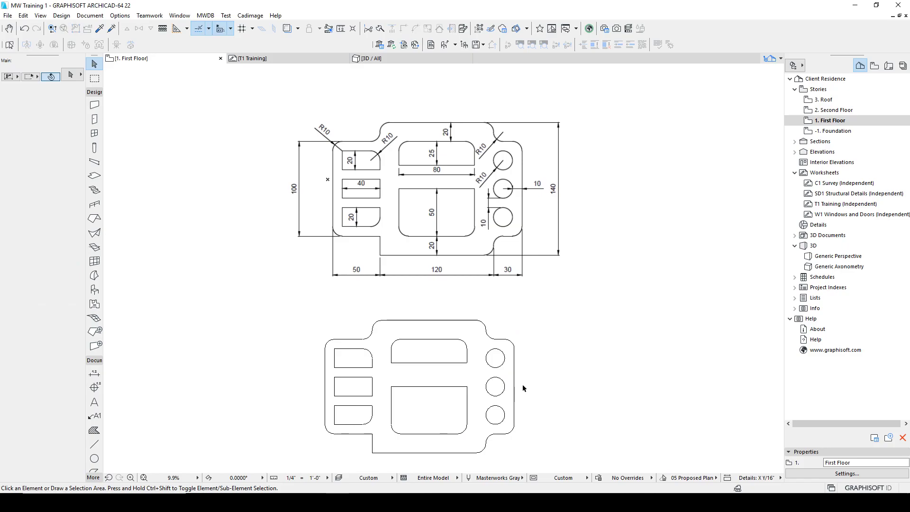
Step: Place a copy of the whole redrawn plate horizontally to its right, well clear of the original, and deselect it
scroll(524, 389, down, 1)
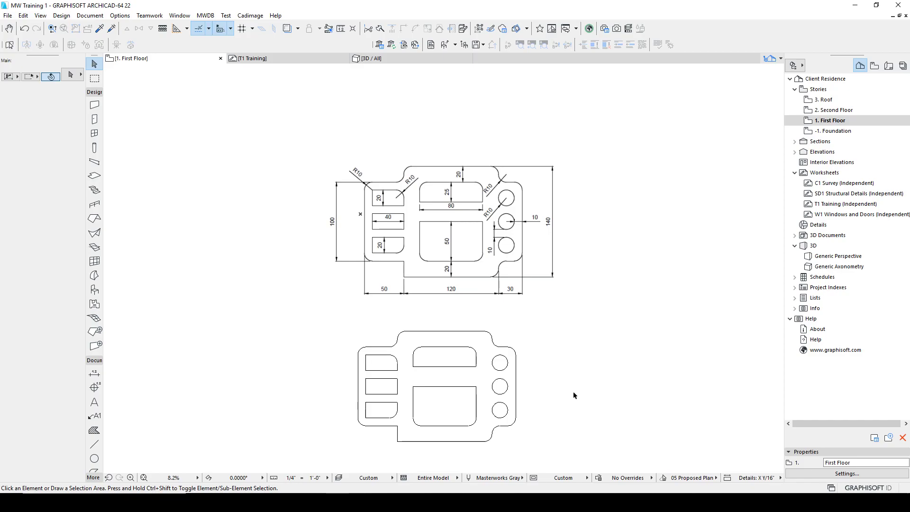
click(338, 324)
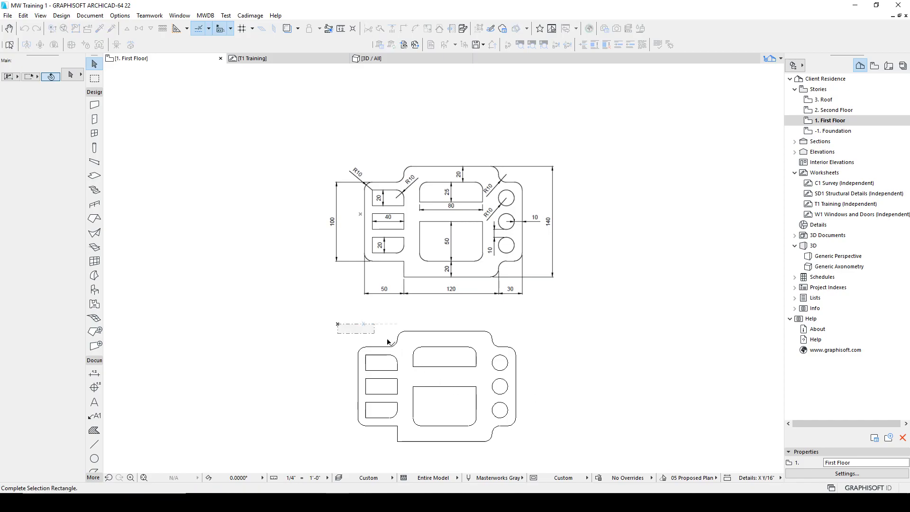
click(529, 446)
key(ctrl+shift+d)
click(348, 316)
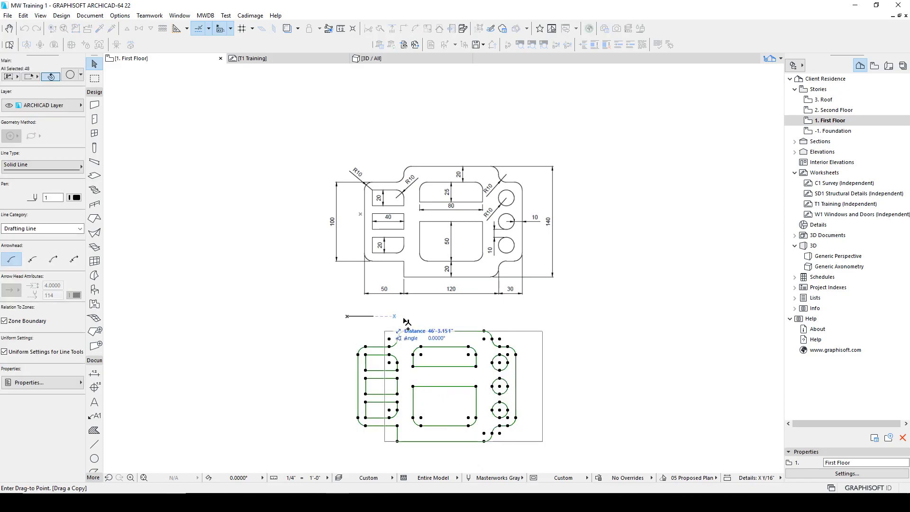
click(614, 317)
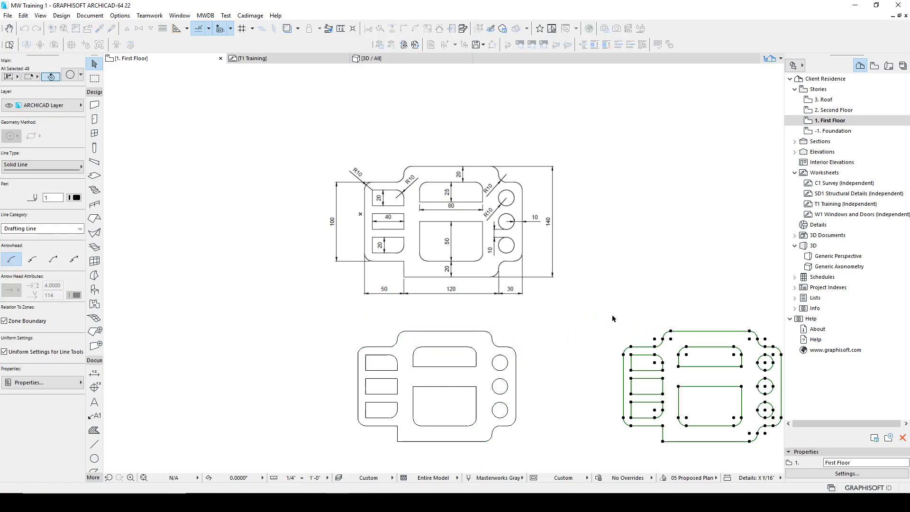
key(Escape)
Step: Delete the original redrawn plate beneath the dimensioned image, keeping the copy
click(345, 327)
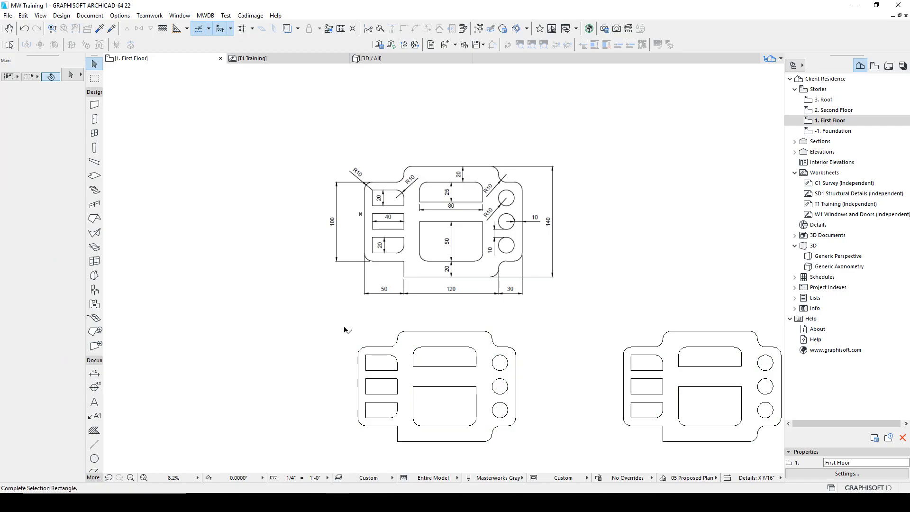
click(533, 459)
key(Delete)
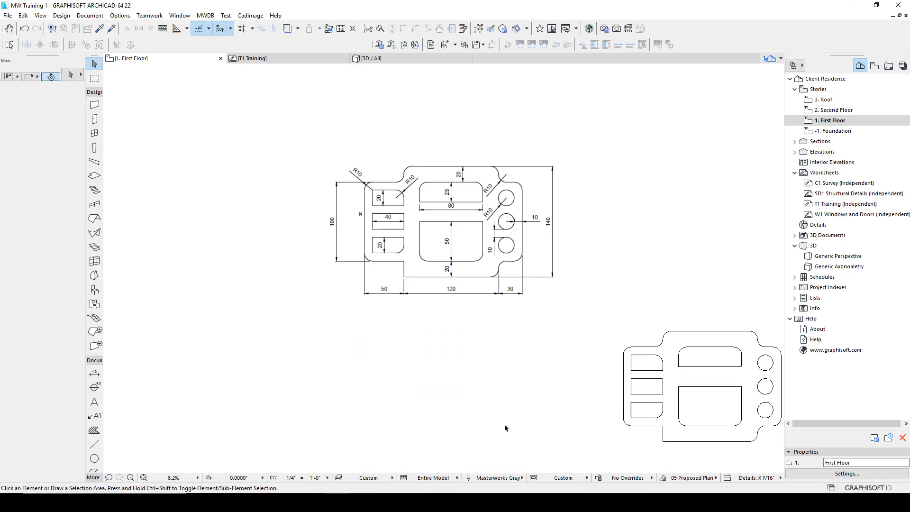
Step: Beneath the image, draw the new outline's left and upper edges as chained lines: 100' up, 50' right, 20' up, 120' right, 20' down, 30' right
key(l)
click(363, 415)
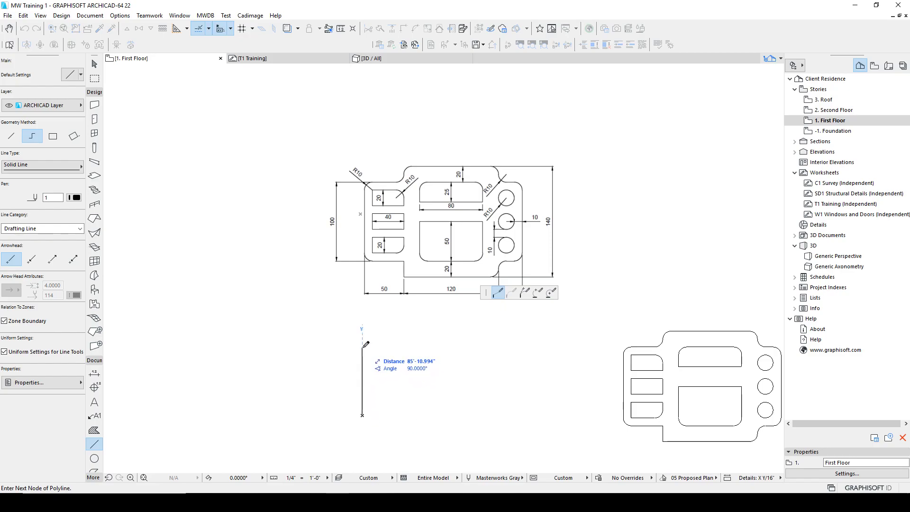
click(362, 336)
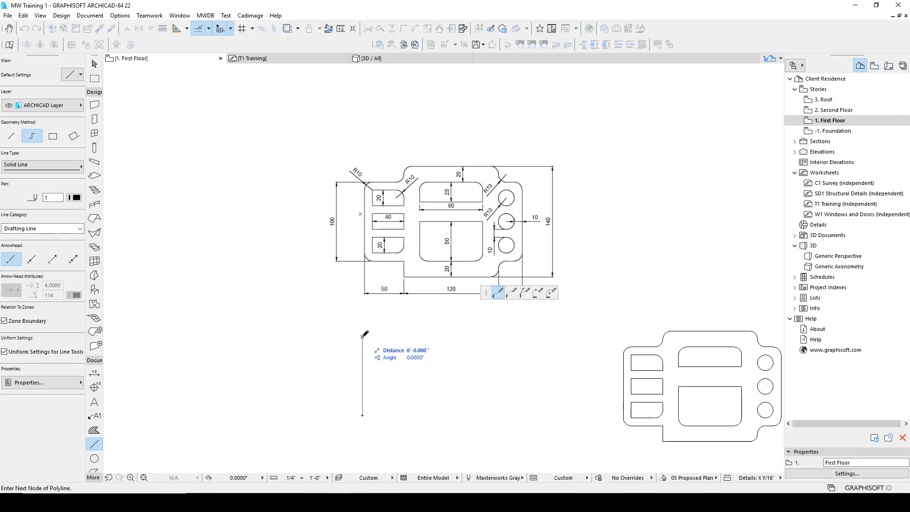
click(404, 335)
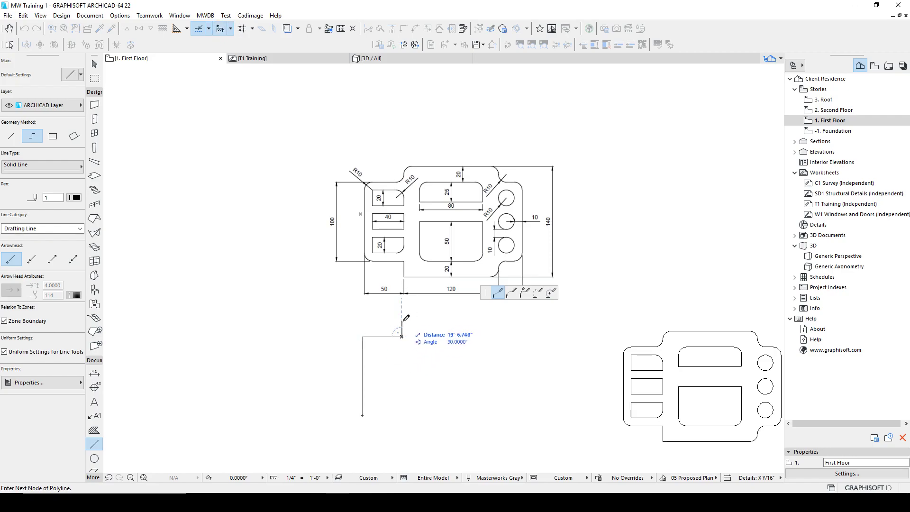
click(401, 321)
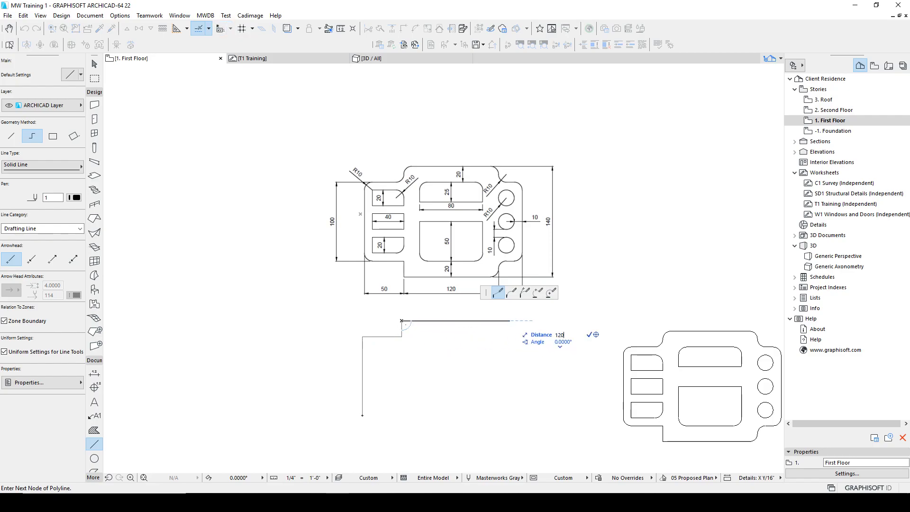
click(496, 321)
click(496, 337)
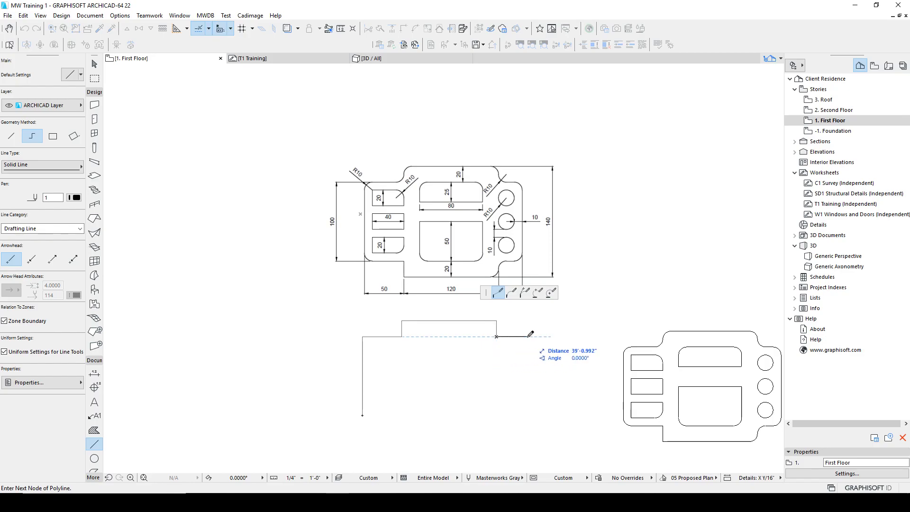
click(520, 337)
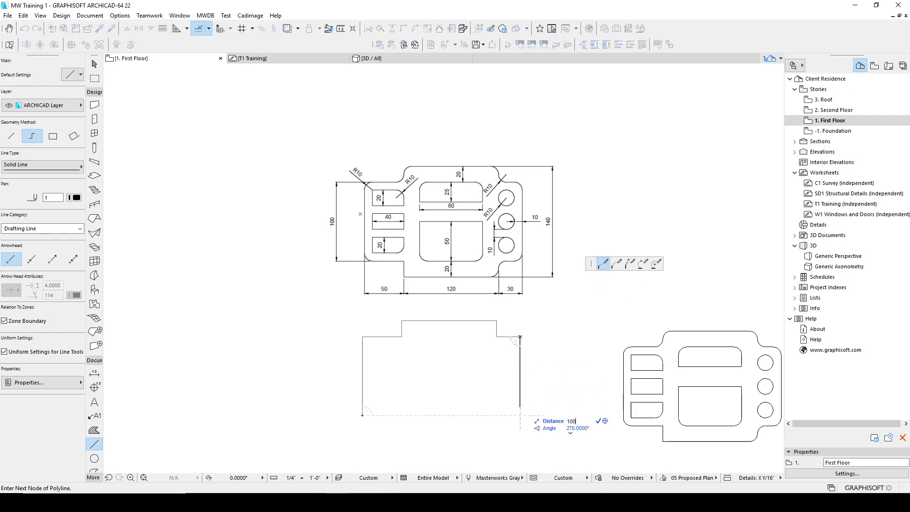
Step: Continue the outline 100' down, 30' left, 20' down, 120' left and 20' up, close it at its starting point, and leave the Line tool
click(520, 416)
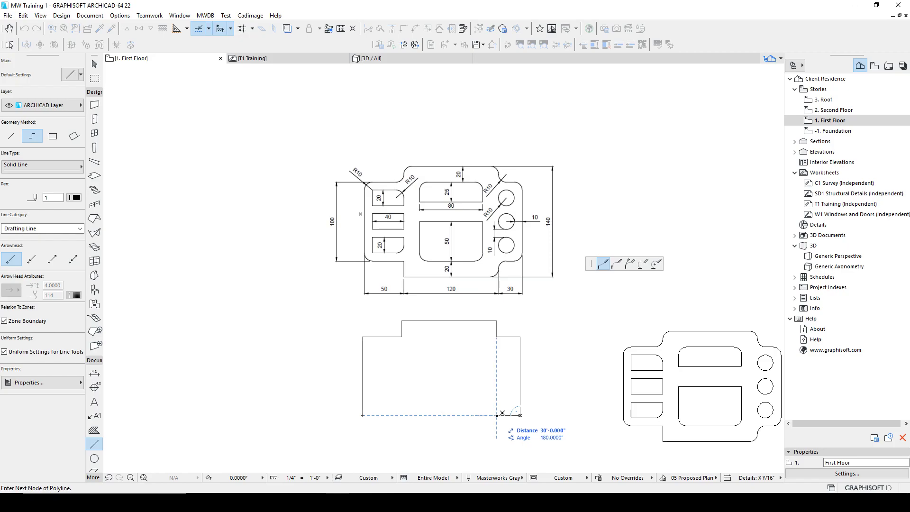
click(497, 416)
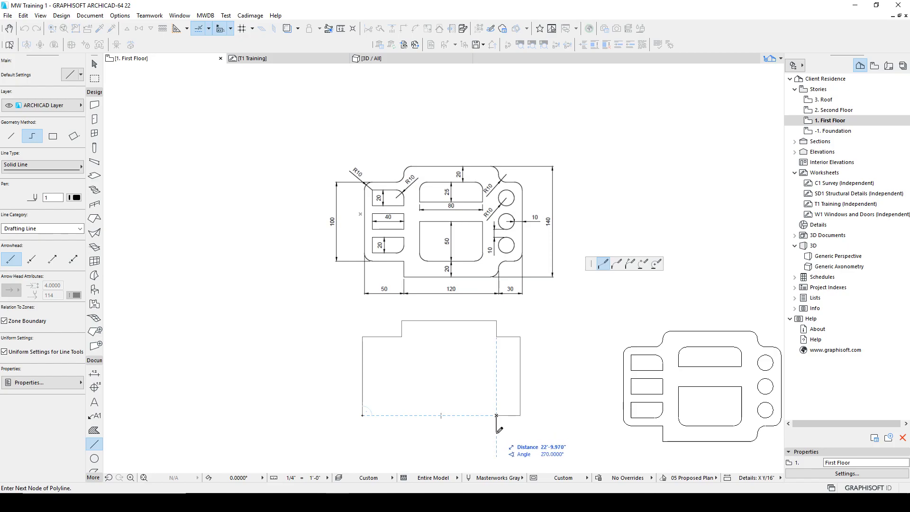
click(497, 431)
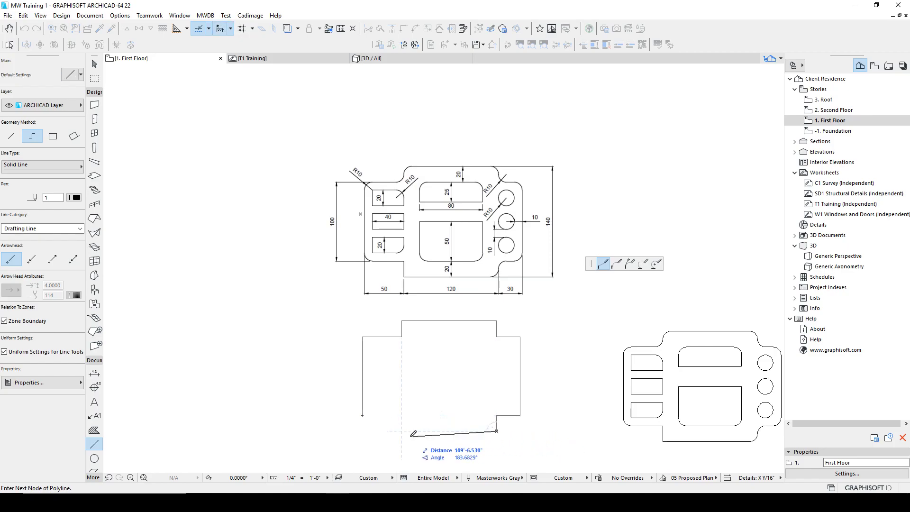
click(402, 431)
click(401, 415)
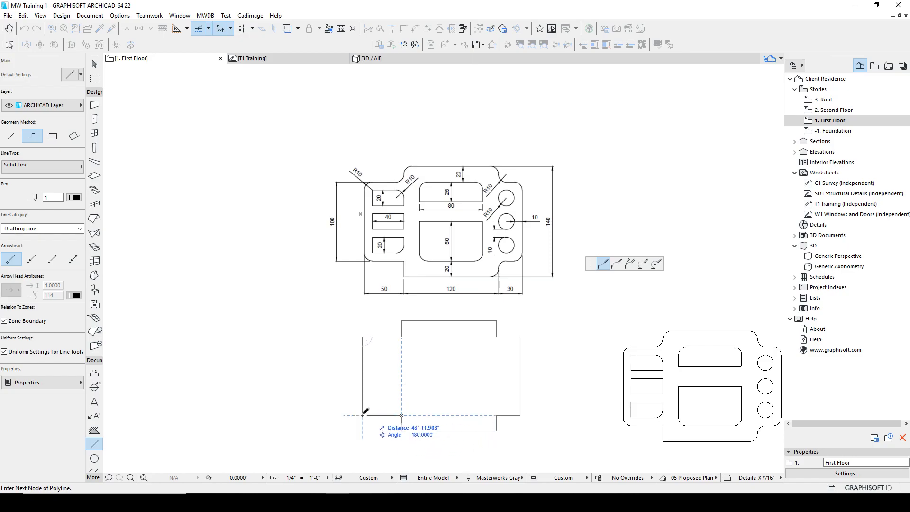
double_click(362, 416)
key(Escape)
key(Escape)
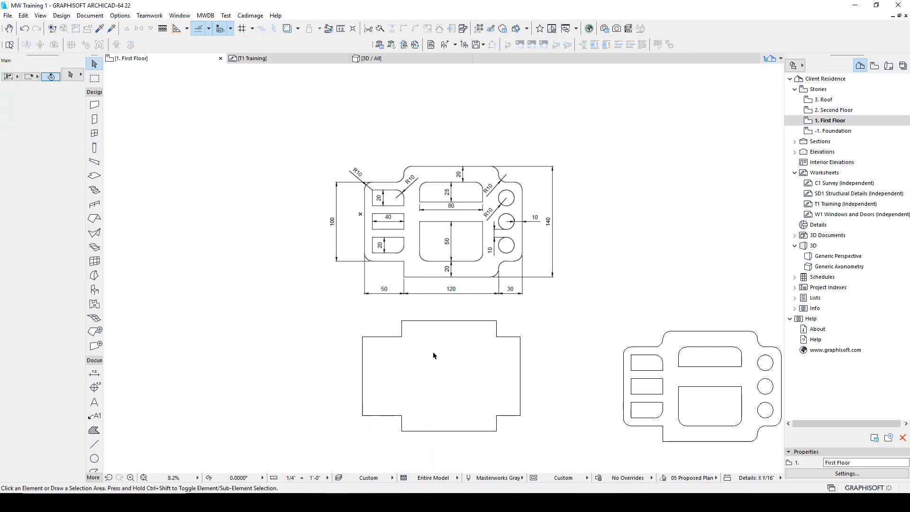
Step: Copy the new outline's left vertical edge horizontally into the plate, placing parallel copies at 10' and 50'
middle_drag(417, 378, 341, 360)
scroll(319, 363, up, 2)
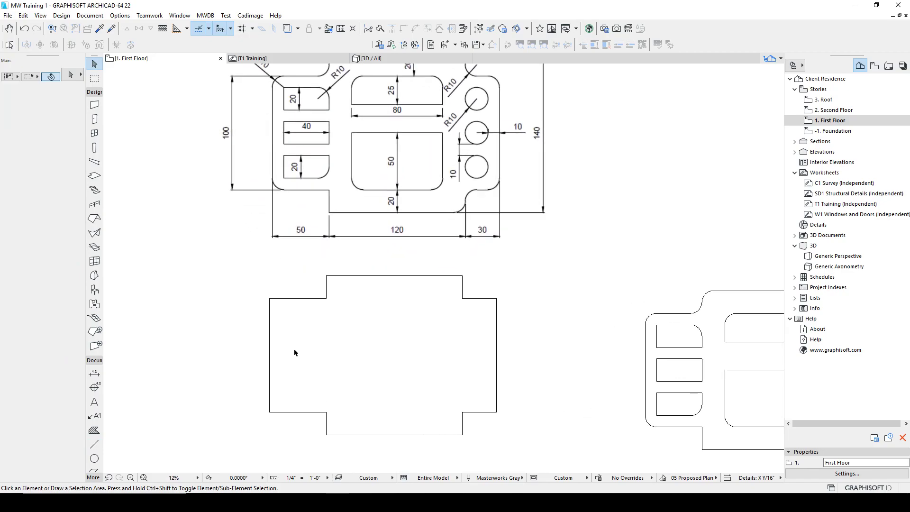
click(271, 335)
key(ctrl+d)
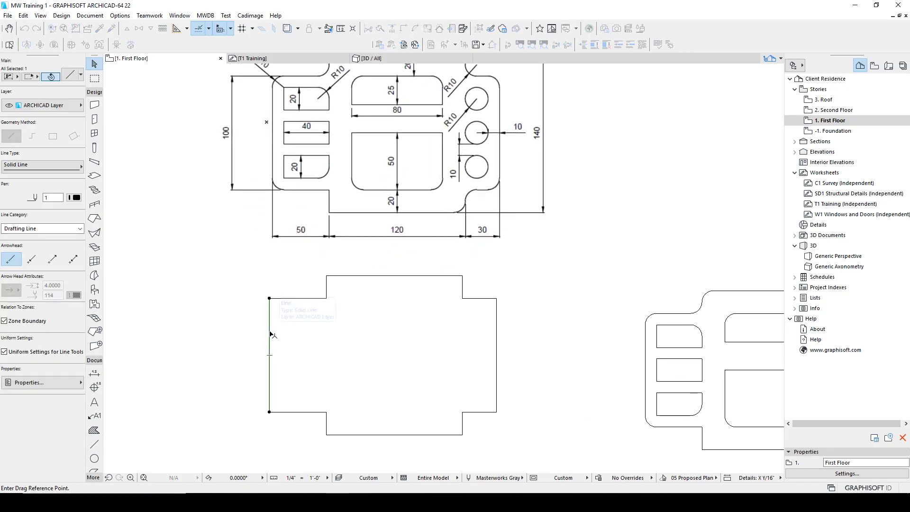
click(279, 320)
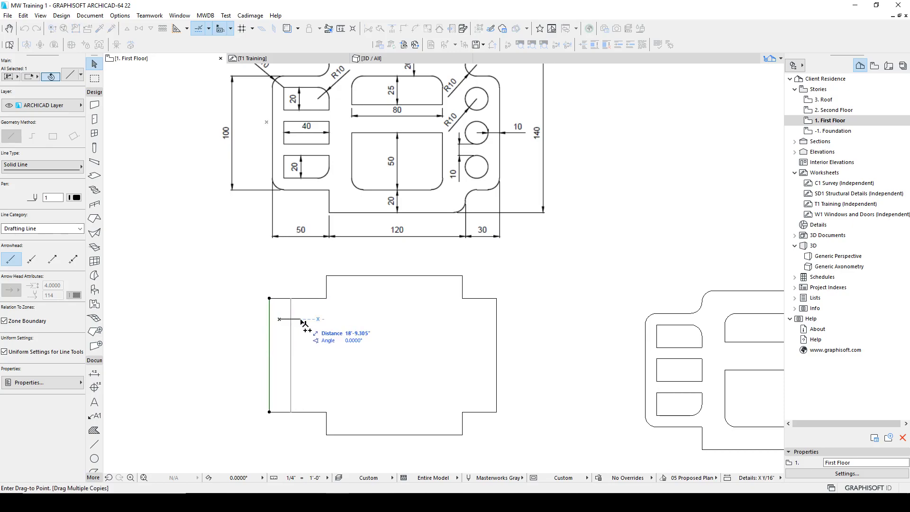
text(10)
key(Return)
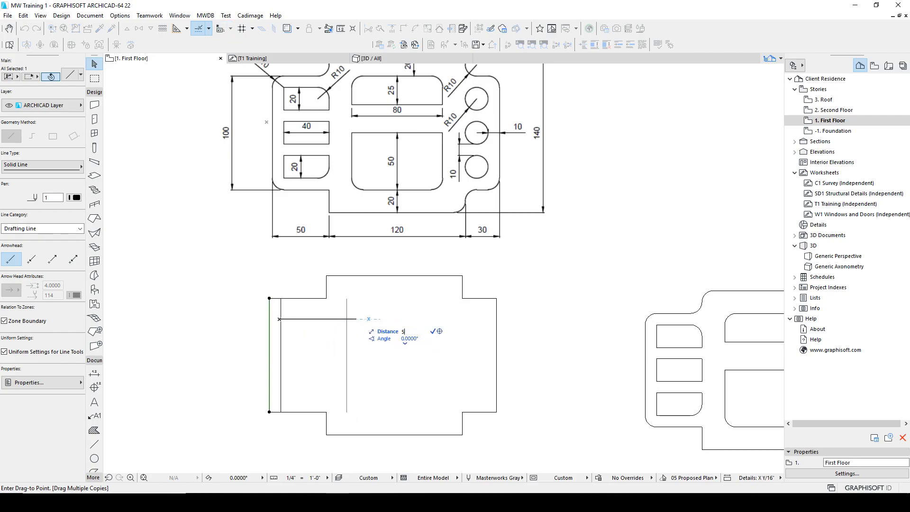
click(327, 320)
Step: Copy the upper-left horizontal edge 10' downward and another 20' below that for the first slot's two long sides, and deselect
click(309, 299)
key(ctrl+d)
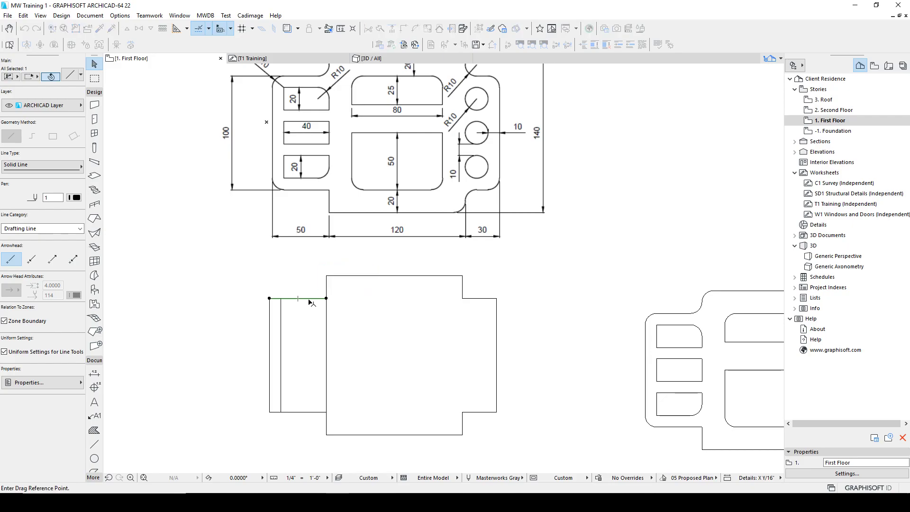
click(352, 297)
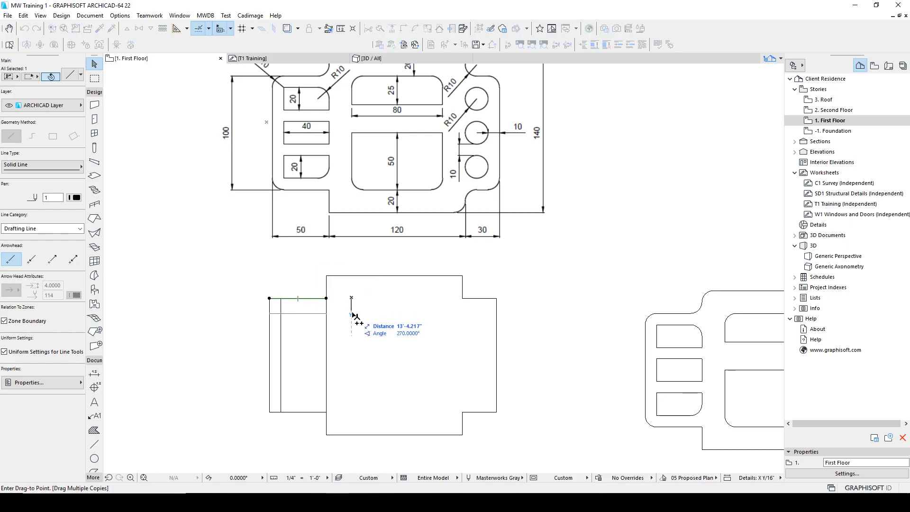
text(10)
key(Return)
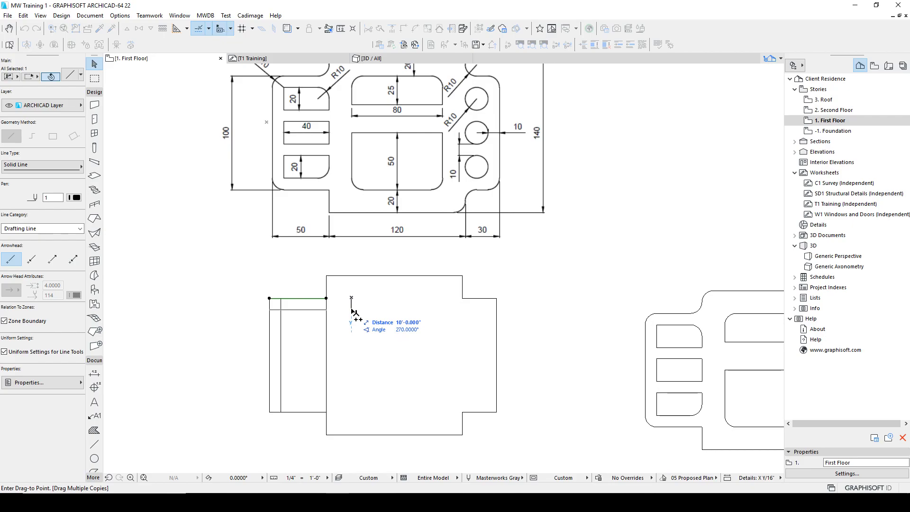
click(351, 332)
key(Escape)
key(Escape)
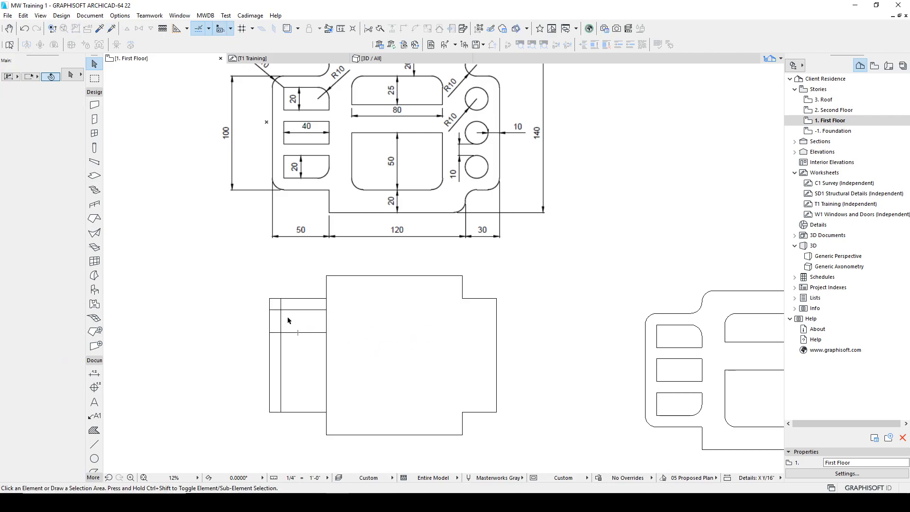
Step: Trim the slot lines' left overhangs, and copy the pair straight down twice, the farther copy at 60', for three evenly spaced slots
ctrl+click(275, 309)
ctrl+click(276, 332)
click(311, 333)
shift+click(309, 310)
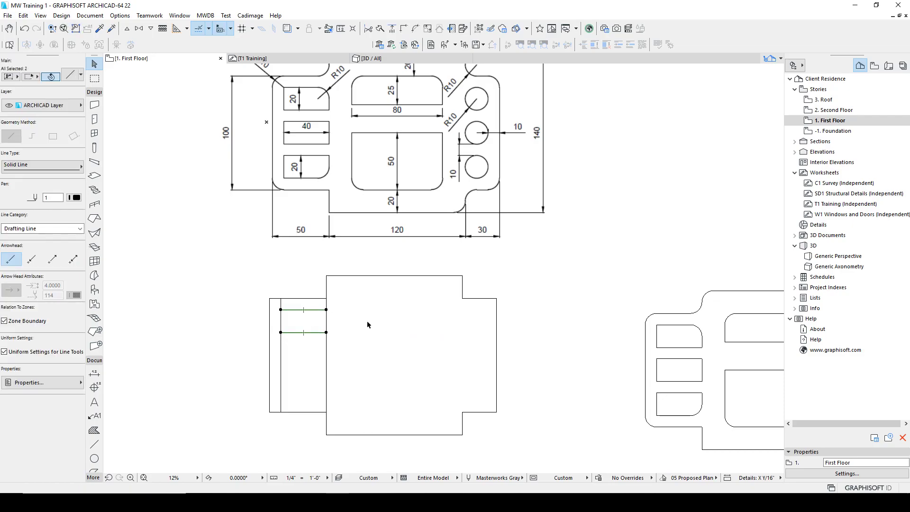
key(ctrl+d)
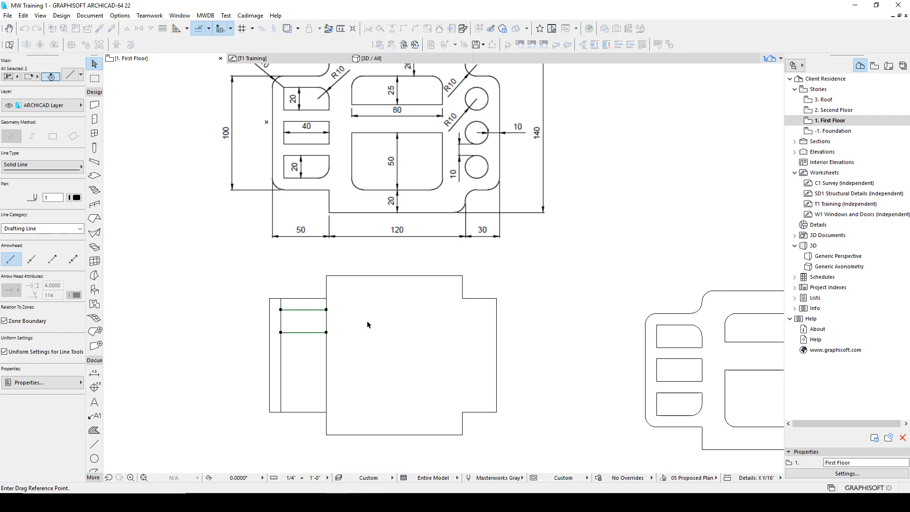
click(369, 322)
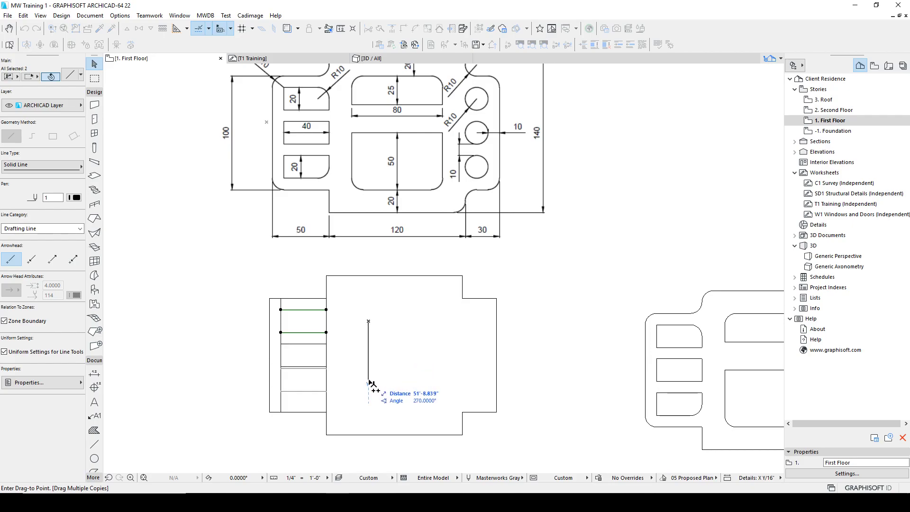
text(50)
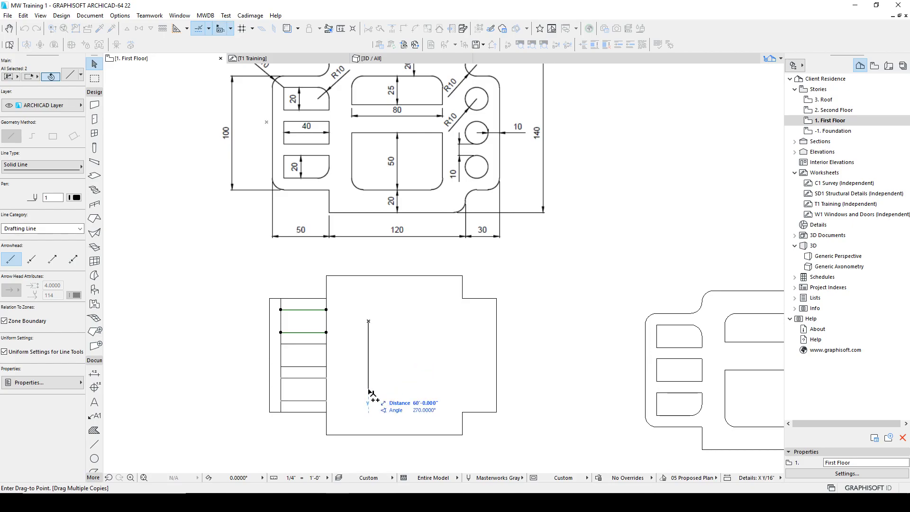
key(Return)
click(352, 356)
Step: Trim the leftover vertical segments above, between and below the slot lines to leave three separate rectangular slots
scroll(330, 328, up, 4)
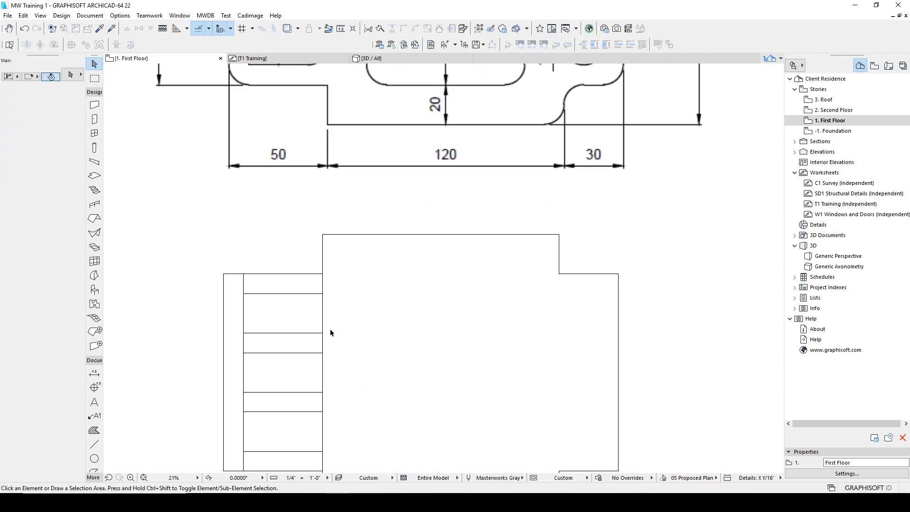
ctrl+click(226, 345)
ctrl+click(321, 345)
ctrl+click(321, 415)
middle_drag(445, 437, 458, 346)
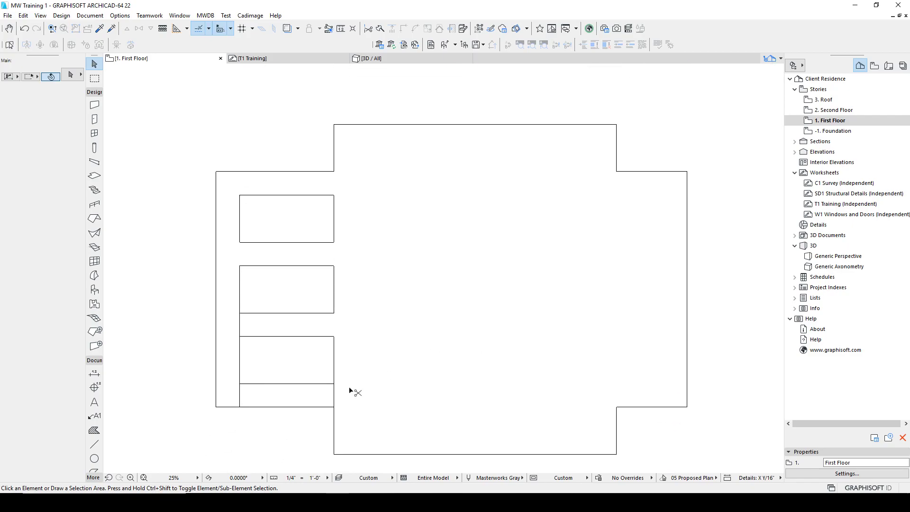
ctrl+click(335, 394)
Step: Copy the top slot to the right with a 20' gap beyond its right side, and stretch the copy 40' wider
scroll(319, 333, down, 4)
middle_drag(406, 357, 344, 379)
scroll(345, 376, down, 2)
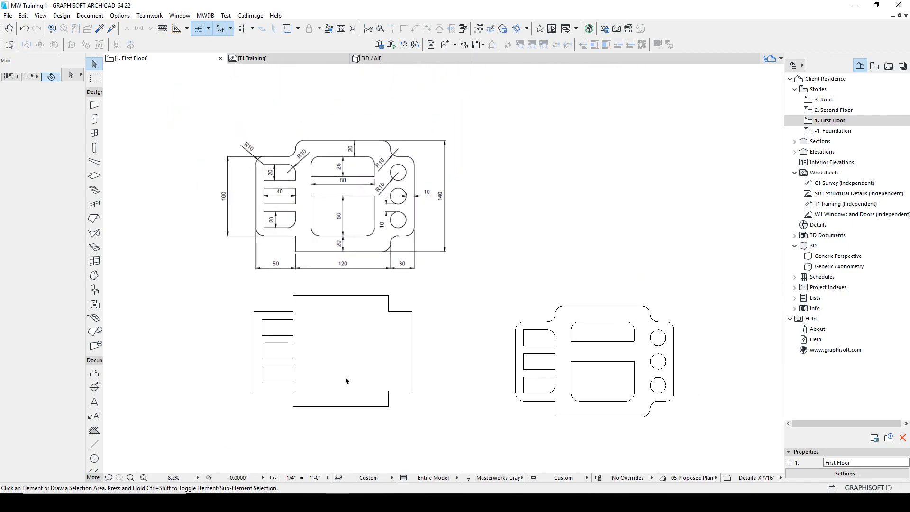
scroll(298, 340, up, 1)
drag(248, 314, 312, 333)
key(ctrl+shift+d)
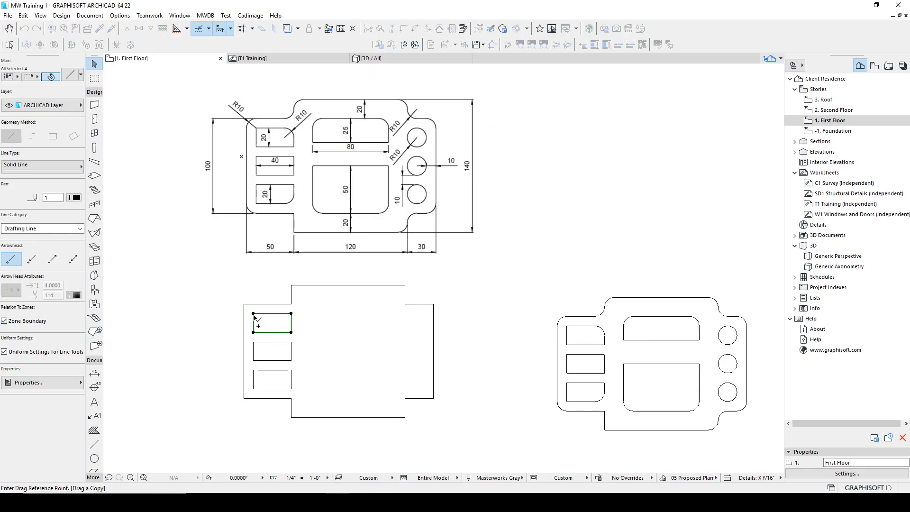
click(254, 314)
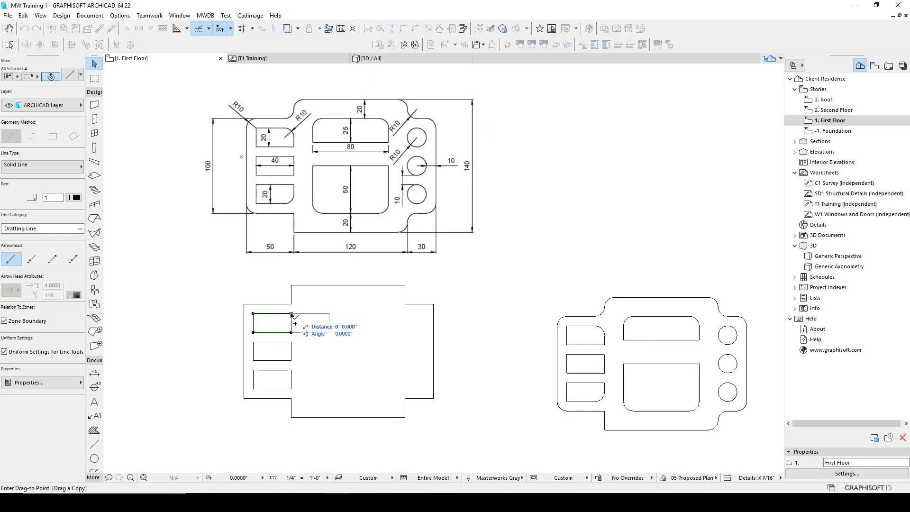
click(292, 313)
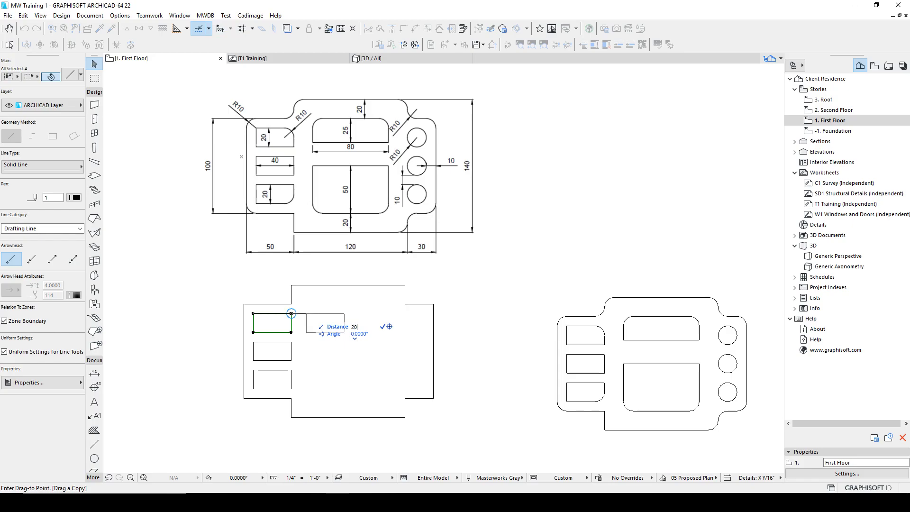
click(349, 313)
click(349, 321)
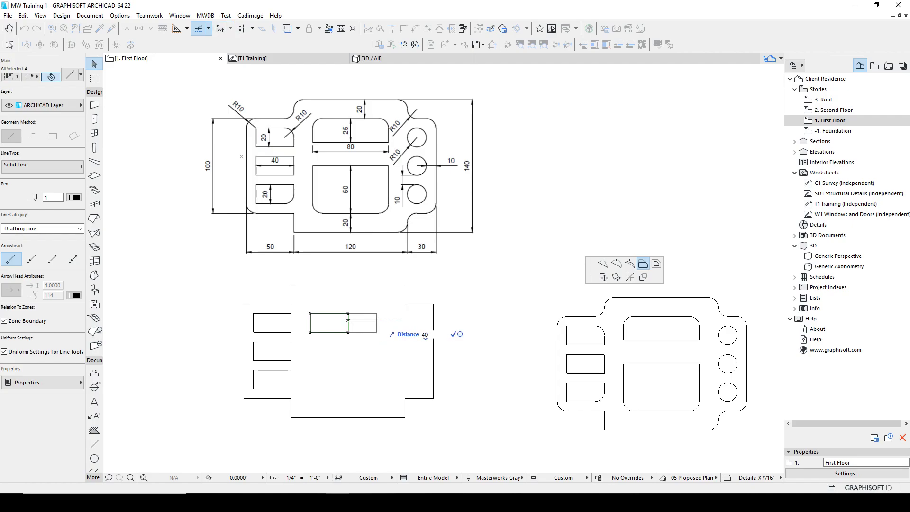
click(386, 318)
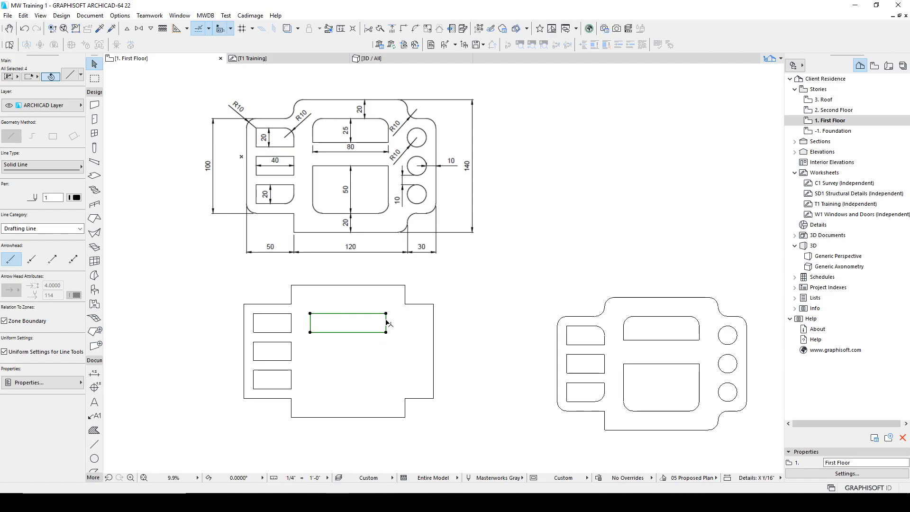
Step: Move the widened cutout up to 20' below the plate's top edge, and stretch its lower side down to 25' tall
click(358, 316)
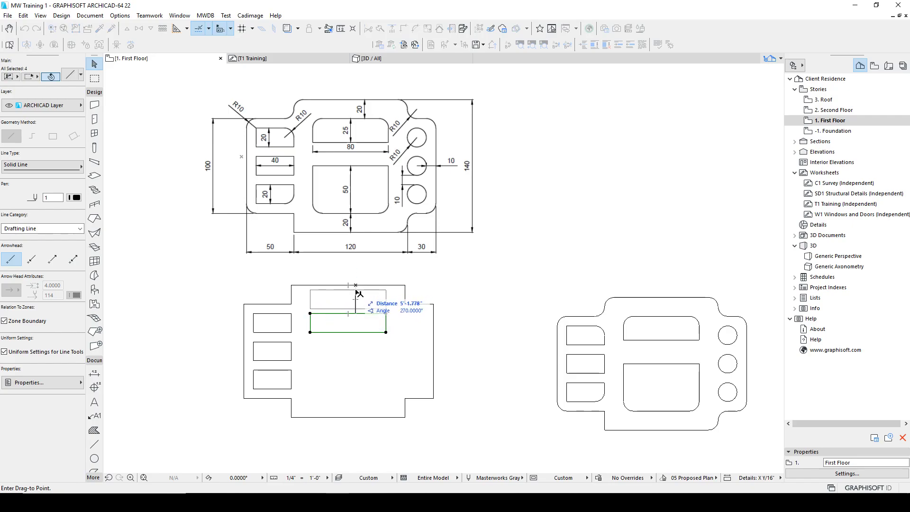
click(357, 307)
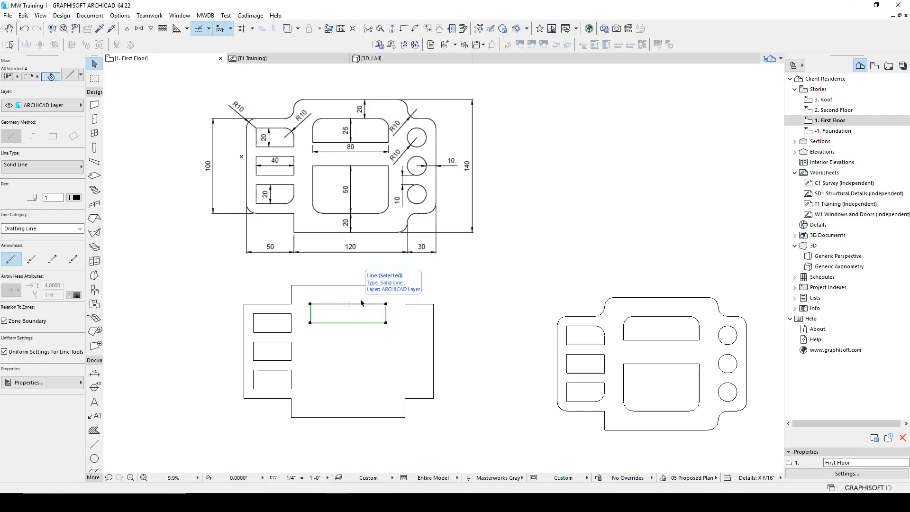
click(365, 322)
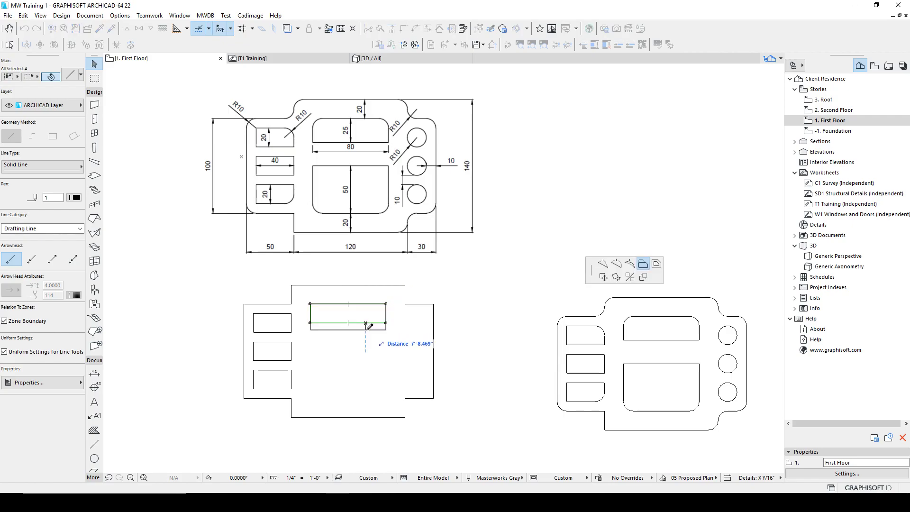
click(369, 327)
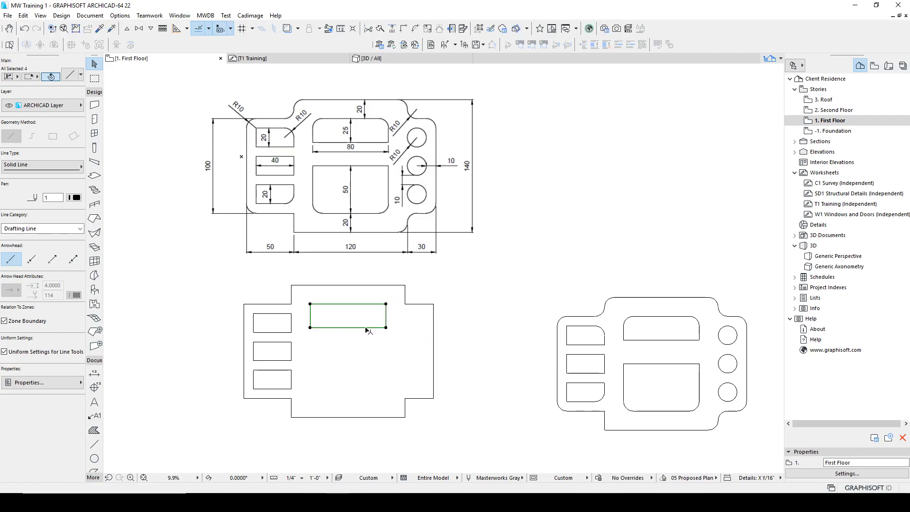
key(ctrl+shift+d)
click(386, 327)
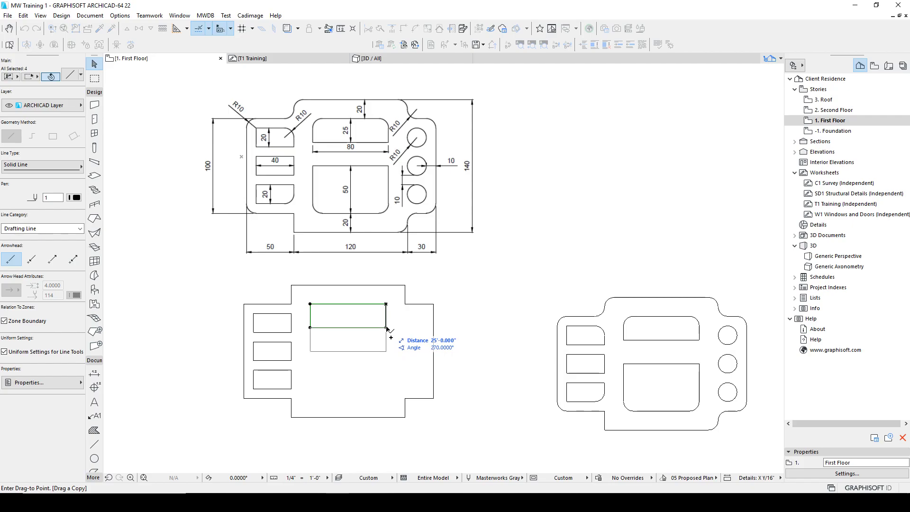
click(329, 28)
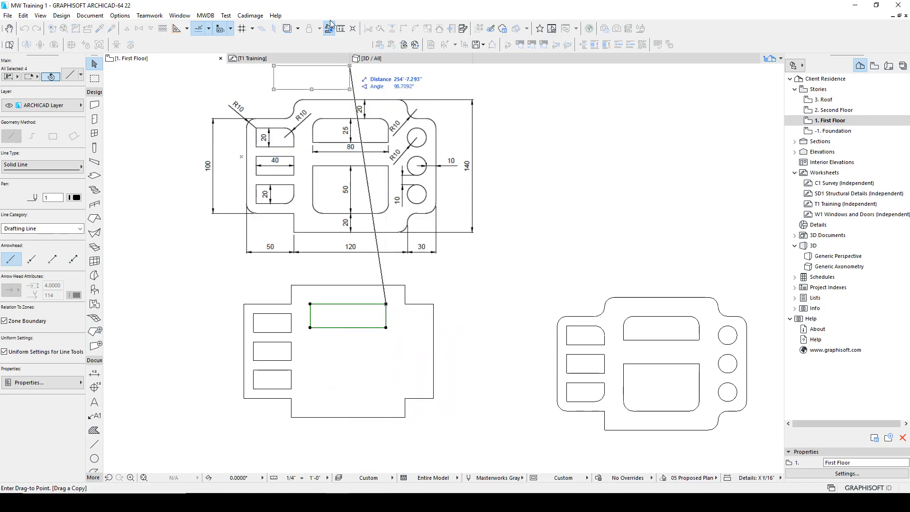
key(Escape)
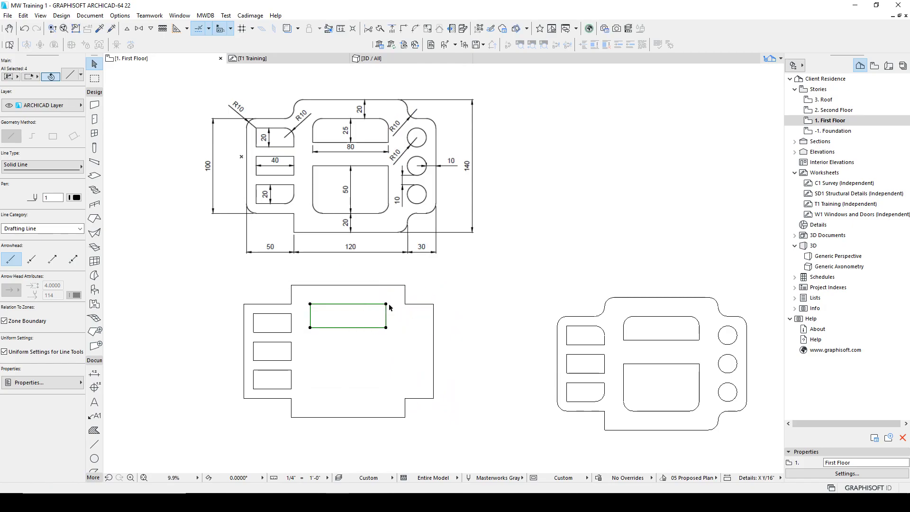
Step: Copy the upper cutout straight down onto the plate's bottom edge, and move the copy up 20'
key(ctrl+shift+d)
click(386, 327)
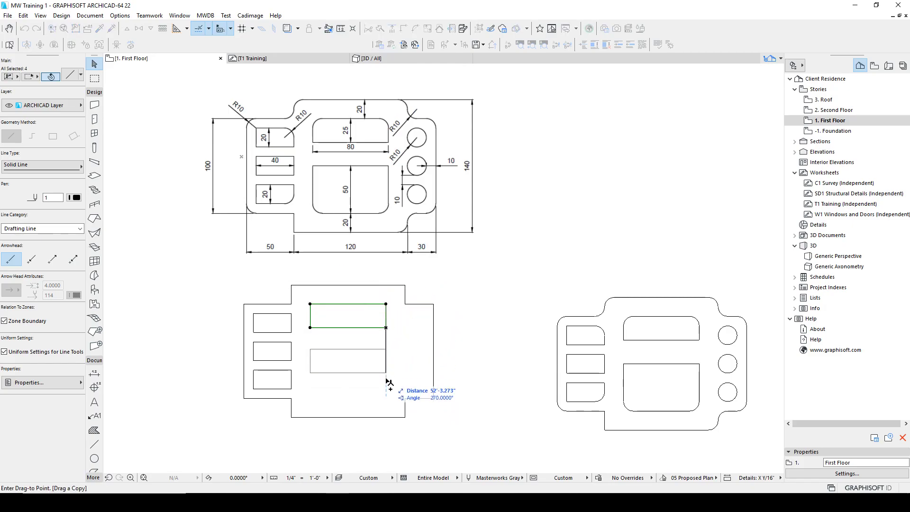
click(387, 418)
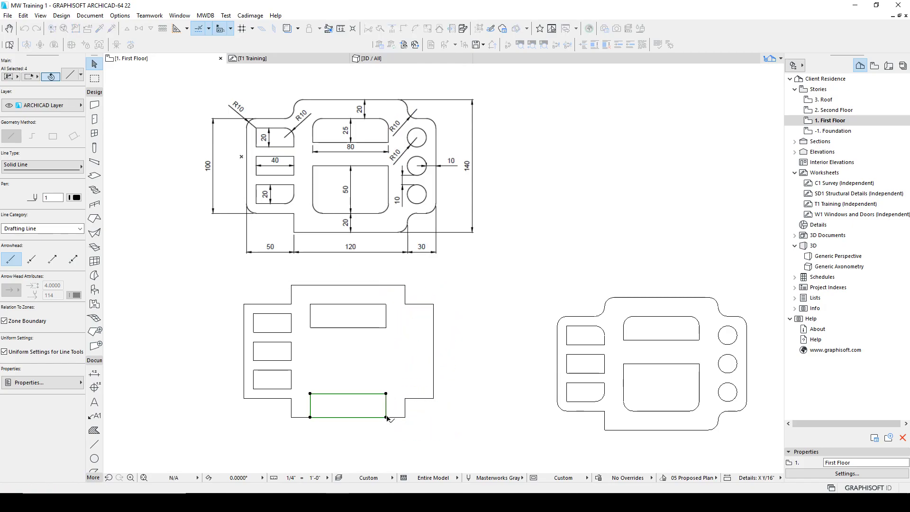
key(ctrl+d)
click(399, 397)
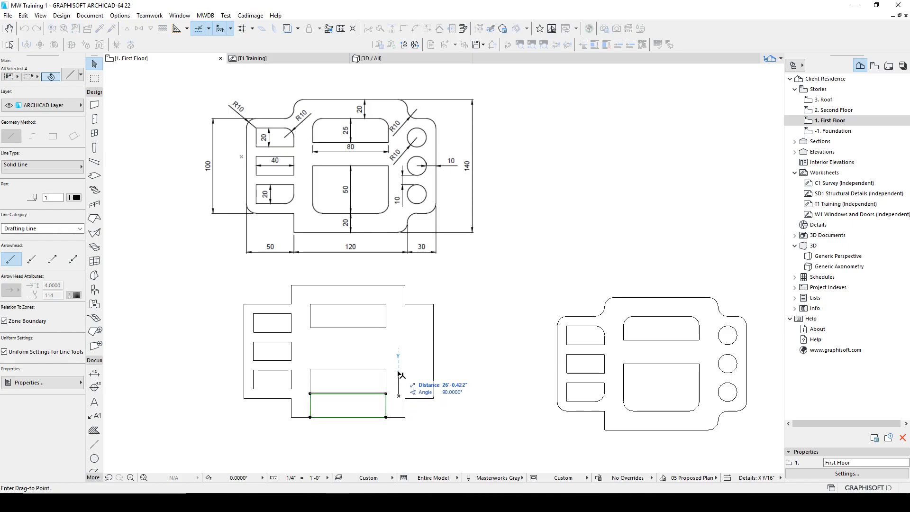
click(398, 377)
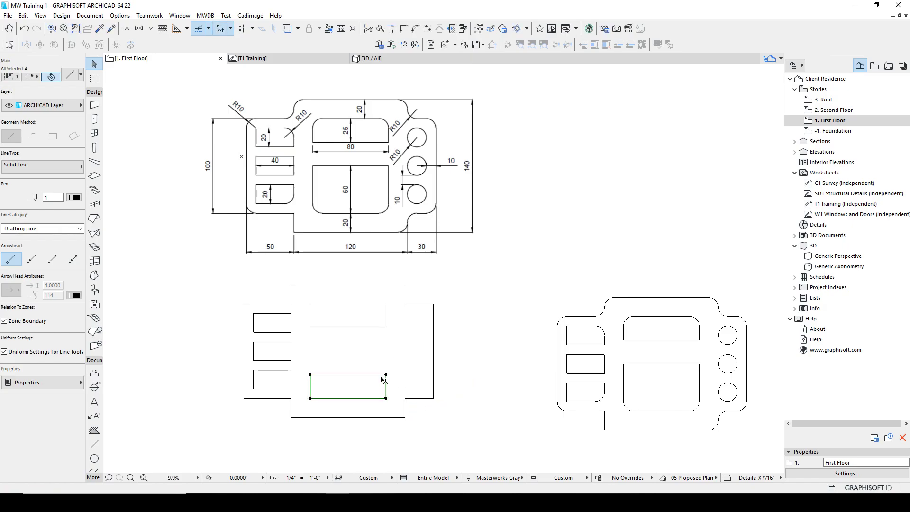
Step: Stretch the lower cutout's top side upward to make it 50' tall, and deselect it
click(378, 375)
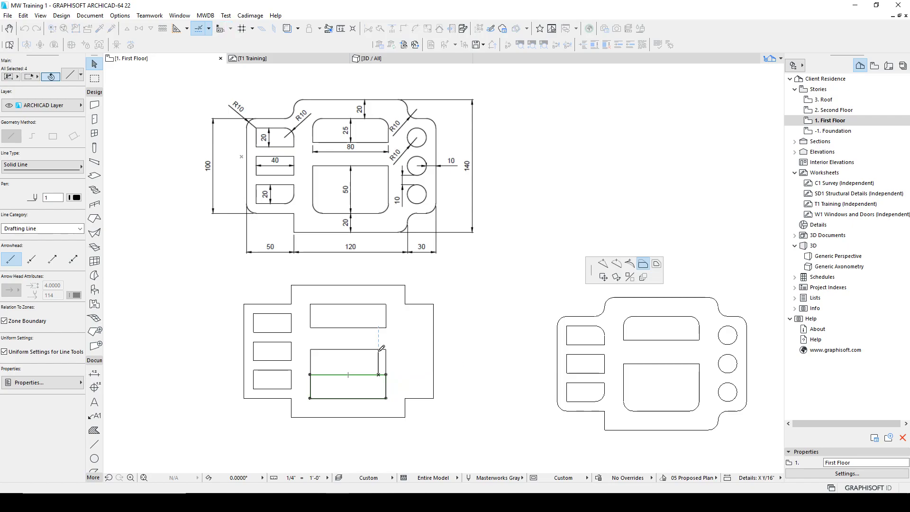
click(378, 351)
key(Escape)
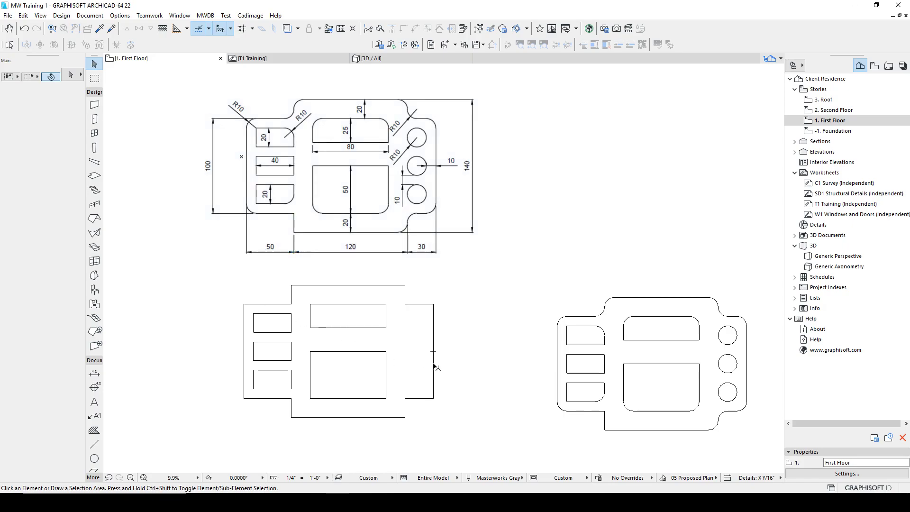
Step: Delete both redrawn plates, keeping only the dimensioned image, and bring the image to the middle of the view
drag(222, 279, 754, 445)
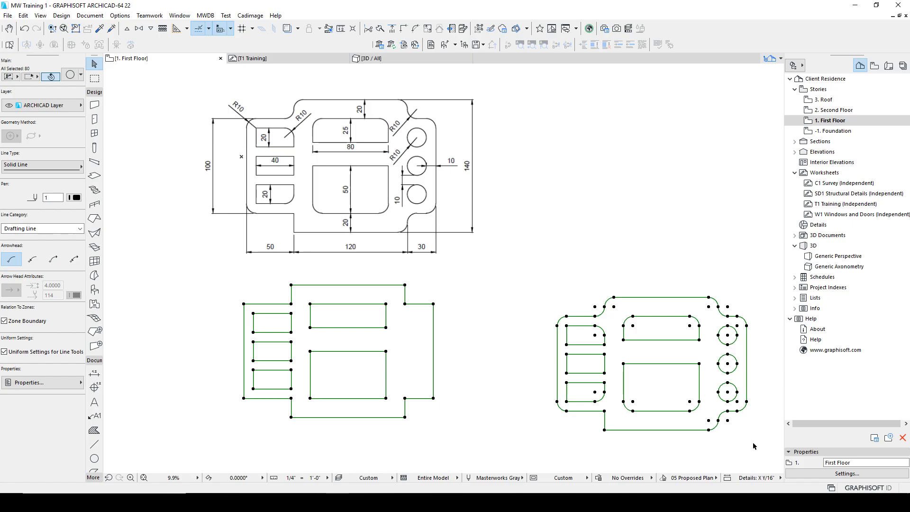
key(Delete)
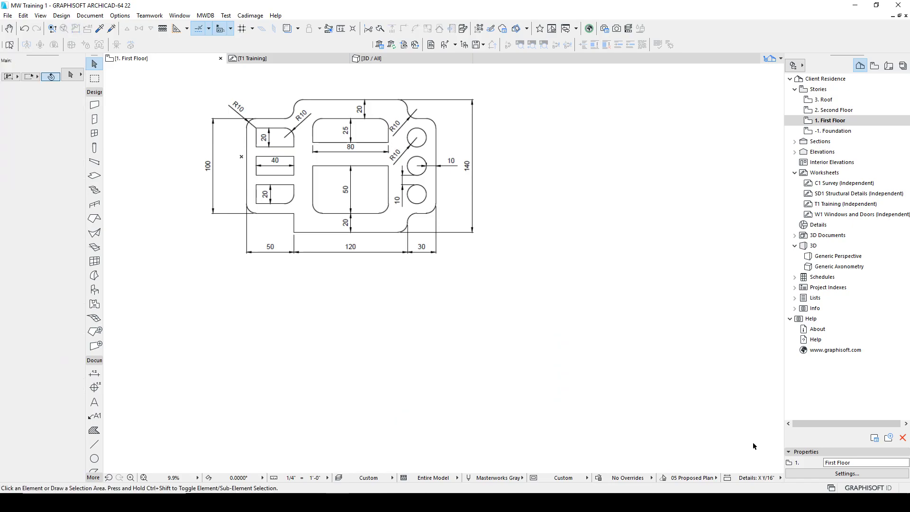
middle_drag(557, 264, 616, 336)
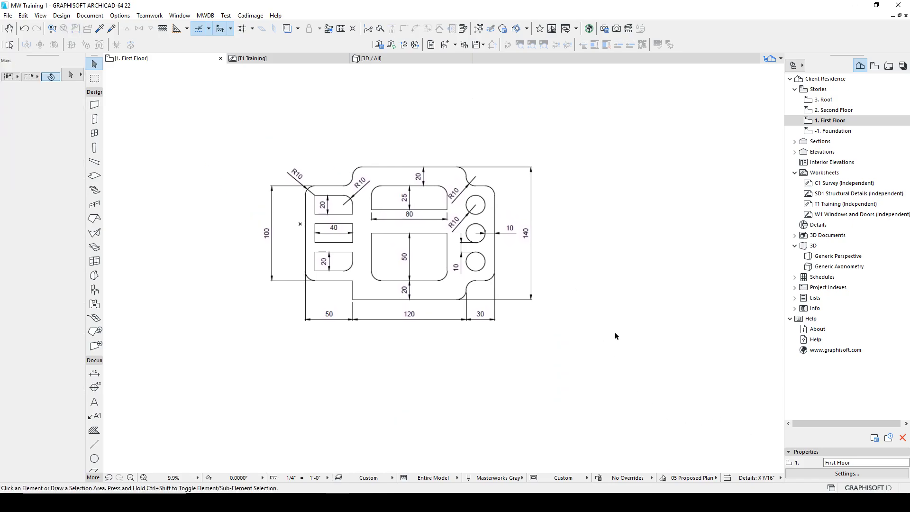